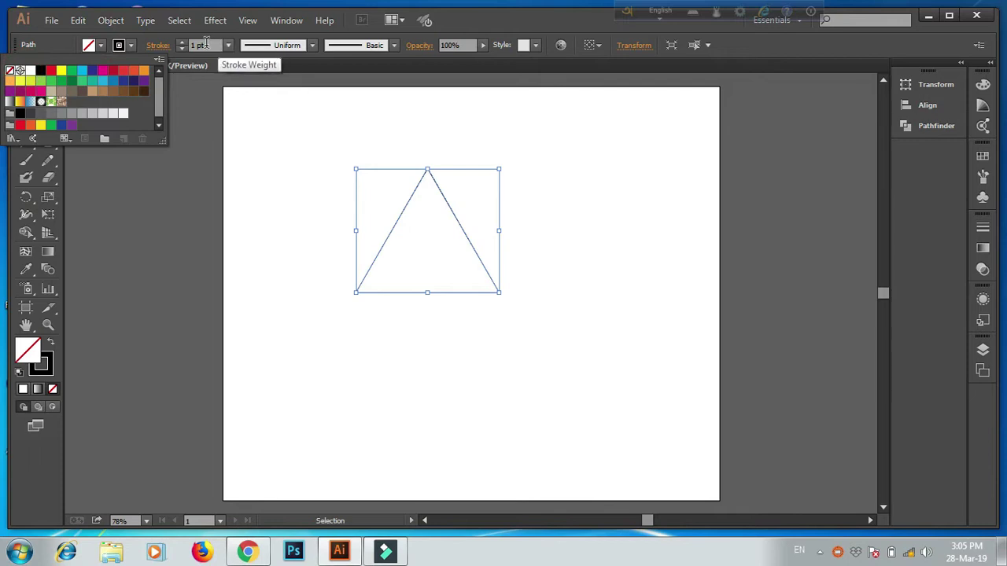
- Set the triangle's stroke weight to 35 pt and move the triangle slightly lower on the artboard
key("Escape")
left_click(212, 45)
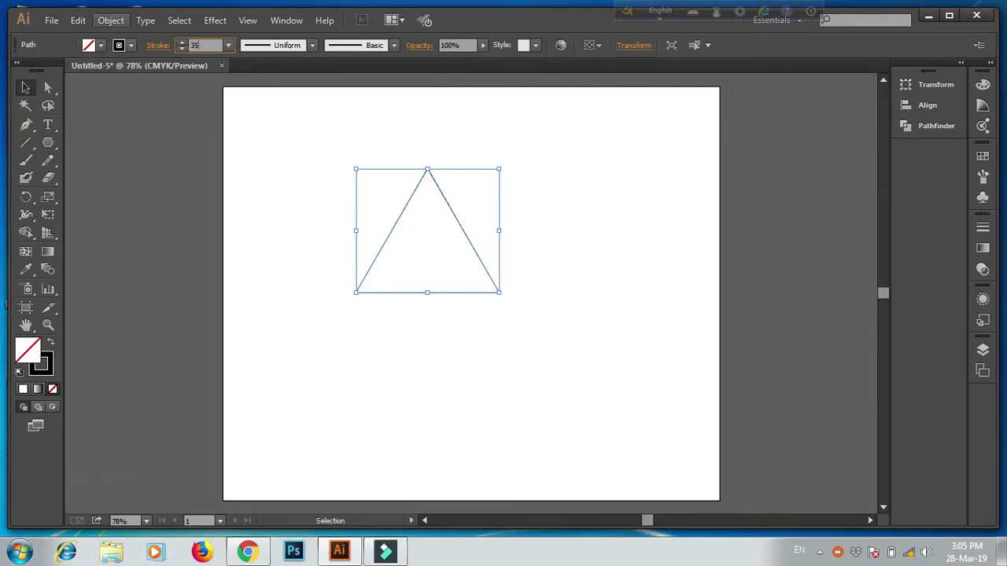
left_click(323, 175)
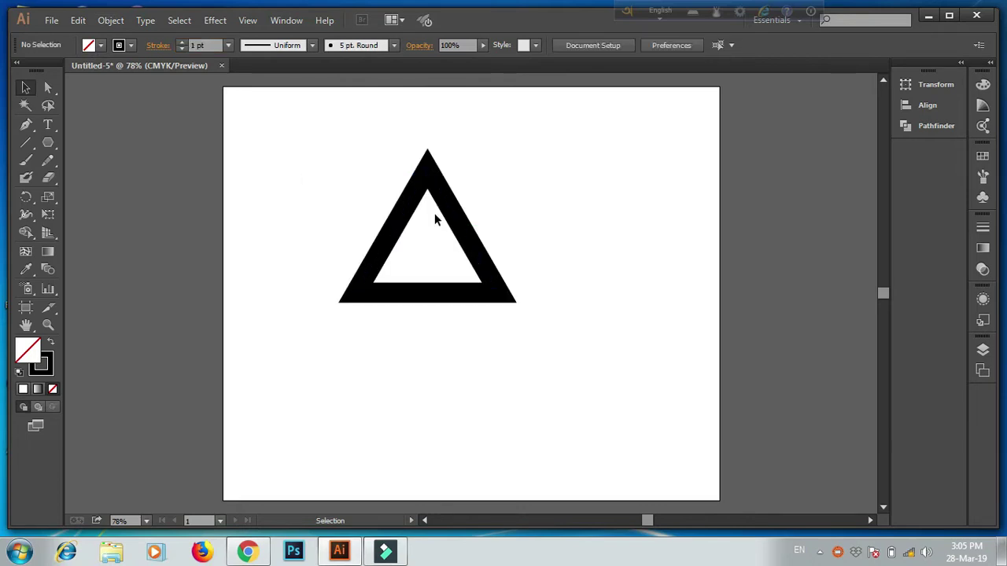
left_click(433, 191)
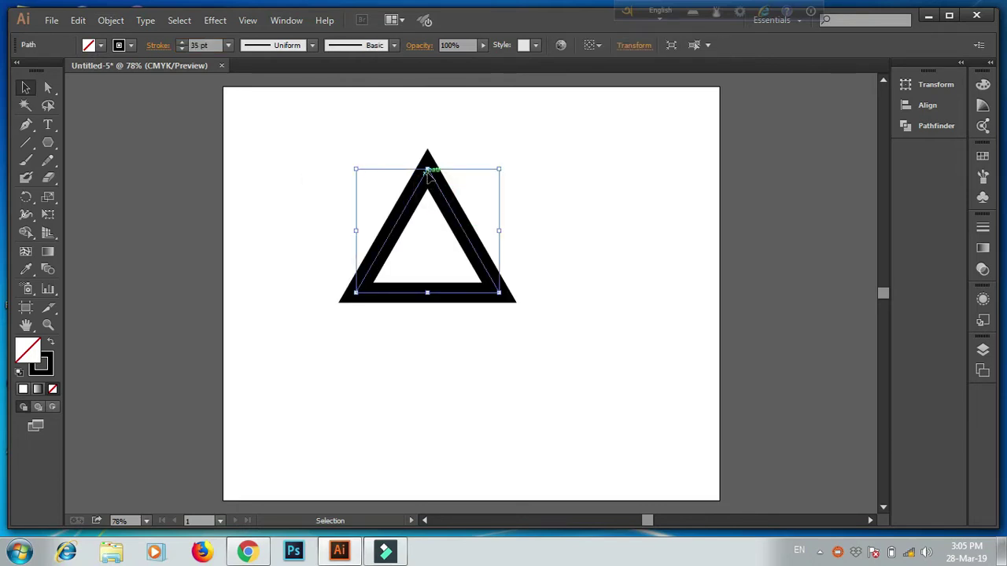
left_click_drag(428, 183, 434, 221)
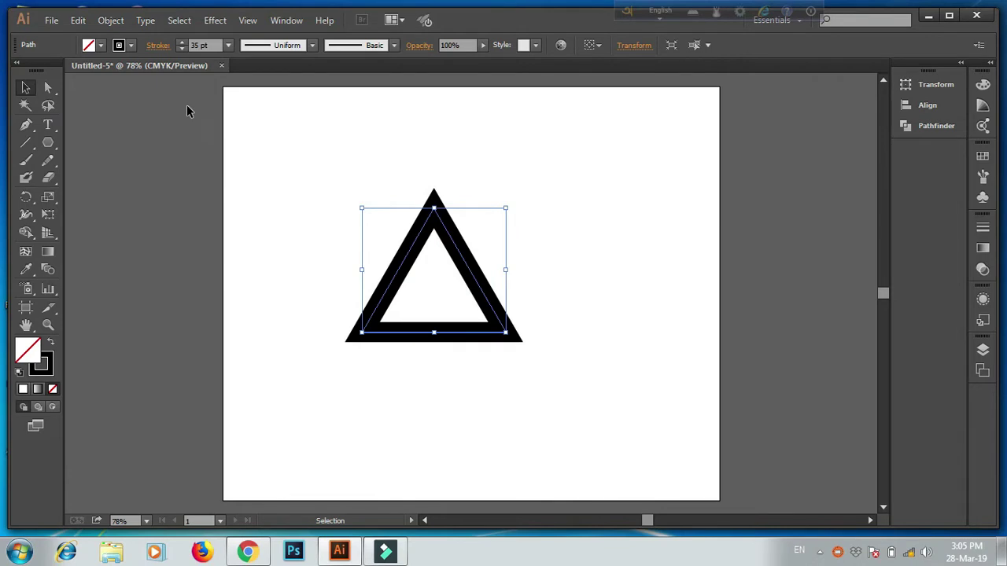
- Round only the triangle's top and lower-left corners together, using a corner radius of 0.3 in
left_click(47, 88)
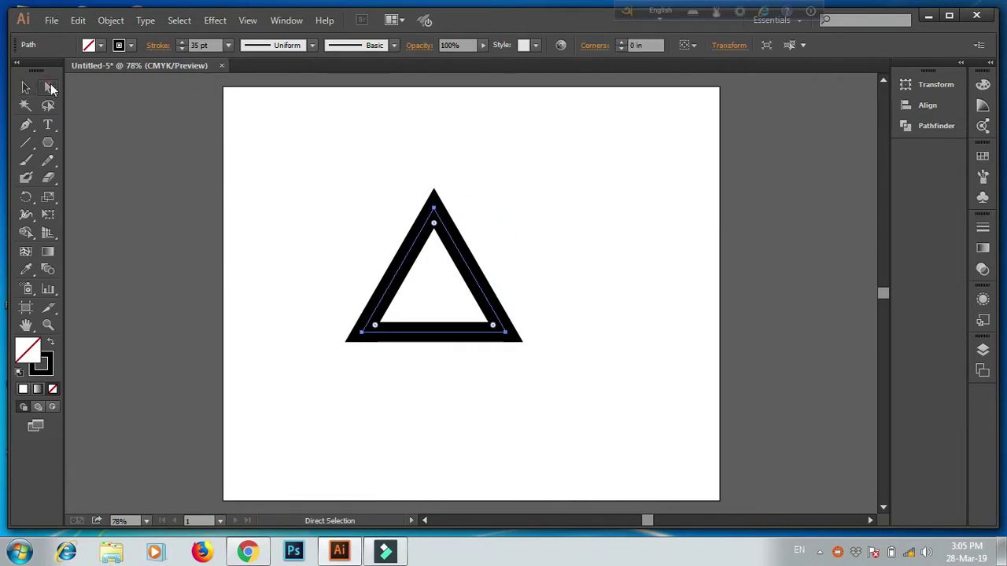
left_click(527, 205)
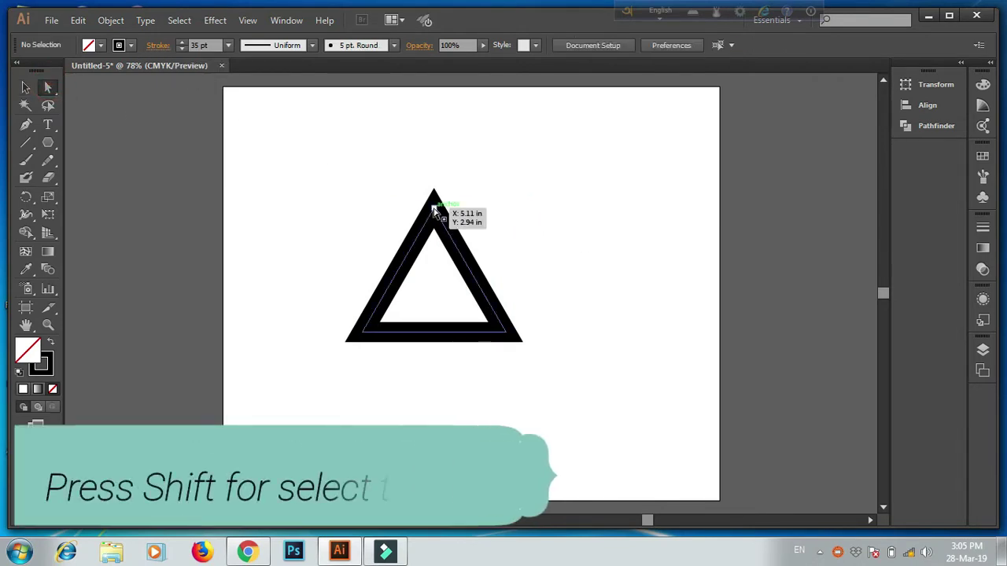
left_click(434, 207)
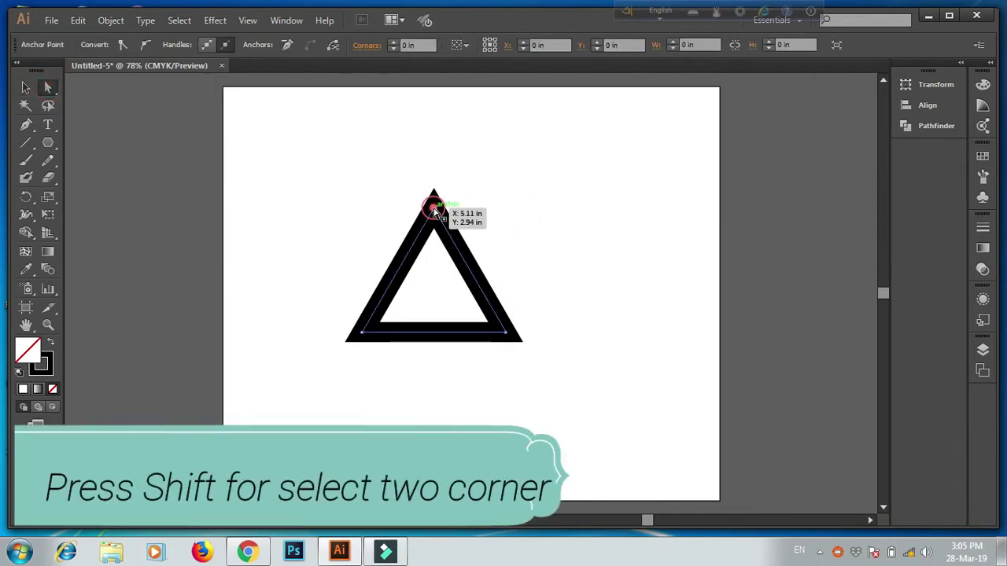
left_click(362, 331, "shift")
left_click_drag(433, 226, 437, 230)
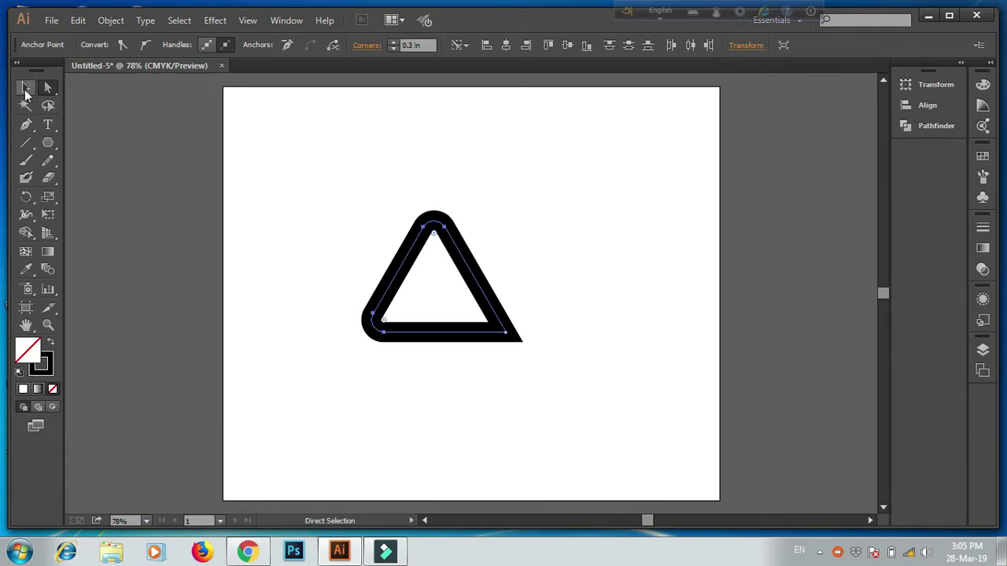
- Expand the partly rounded triangle with both Fill and Stroke enabled
left_click(25, 89)
left_click(561, 217)
left_click(451, 236)
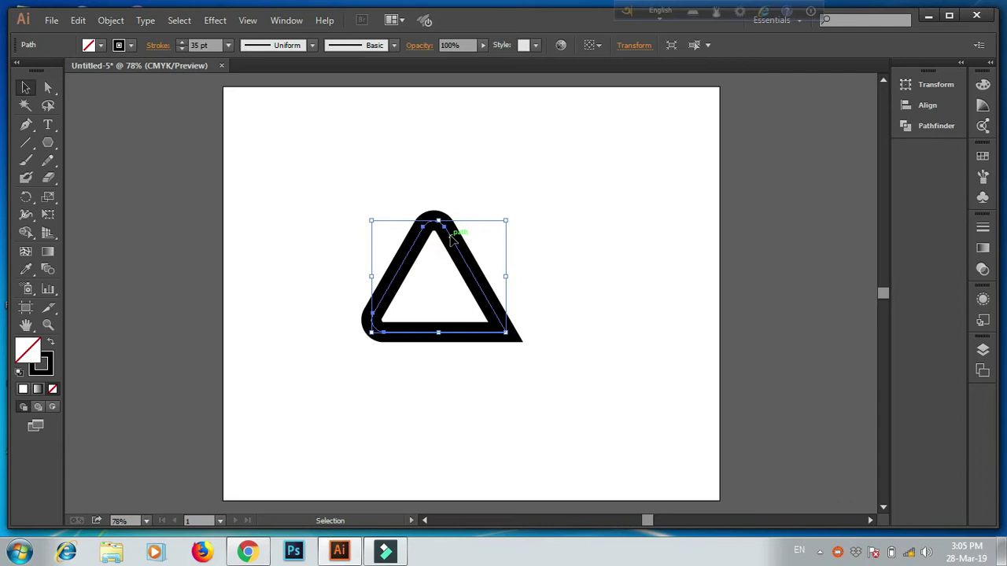
left_click(24, 88)
left_click(579, 214)
left_click(459, 243)
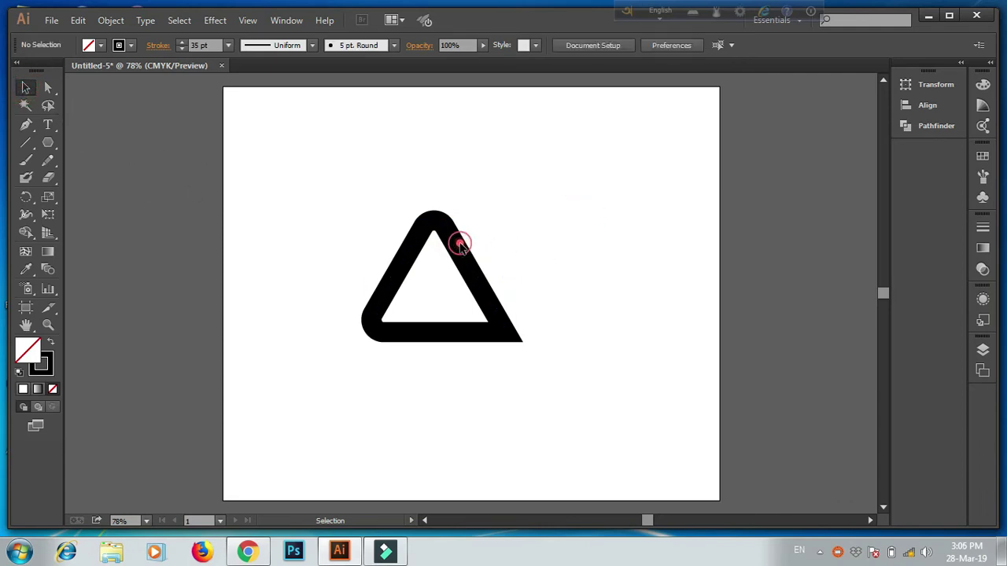
left_click(109, 22)
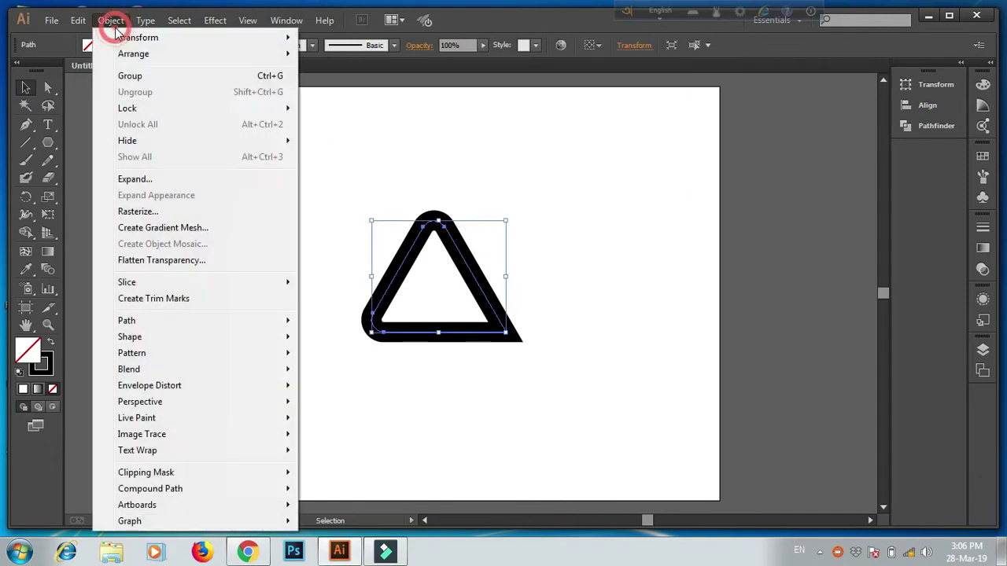
left_click(150, 179)
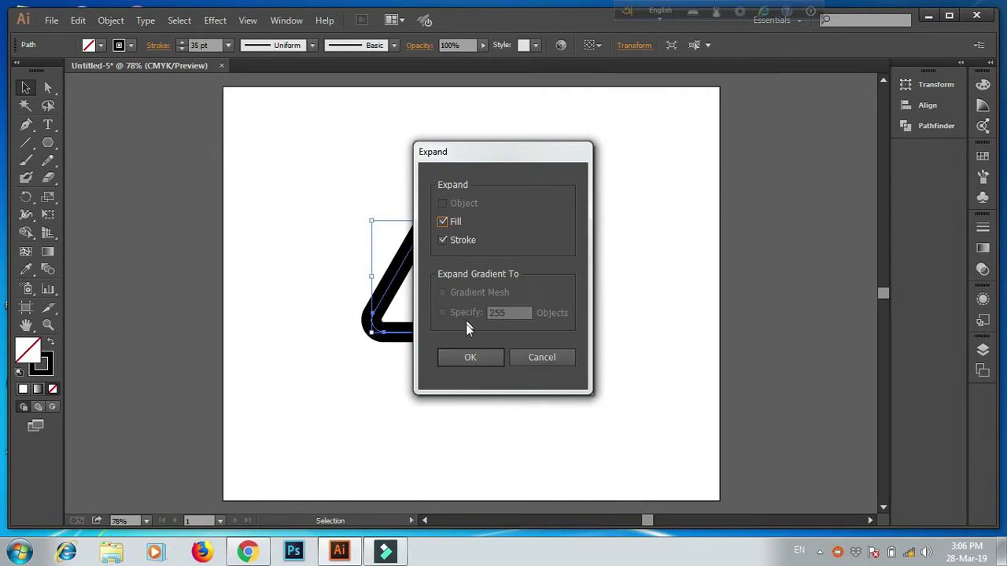
left_click(474, 358)
- Copy the expanded triangle to the clipboard and deselect it
left_click(577, 262)
left_click(440, 231)
left_click(541, 218)
left_click(456, 230)
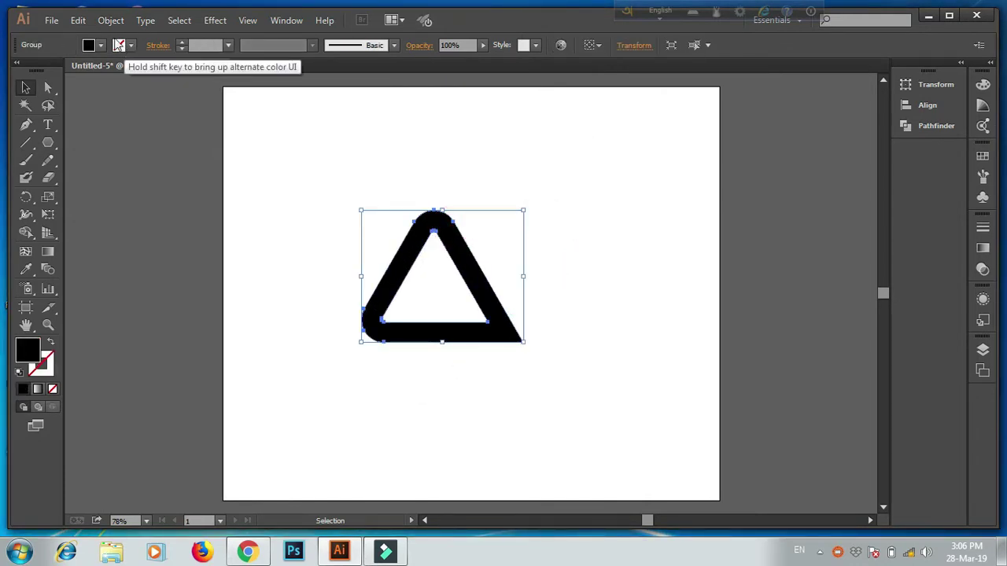
left_click(78, 24)
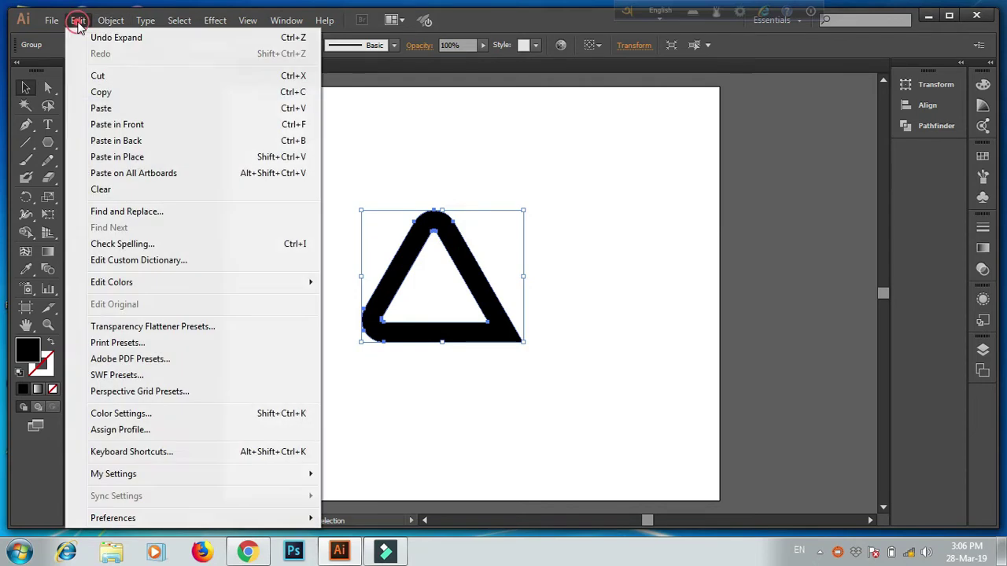
left_click(105, 93)
left_click(388, 118)
- Create a reflected copy of the expanded triangle across the vertical axis
left_click(110, 21)
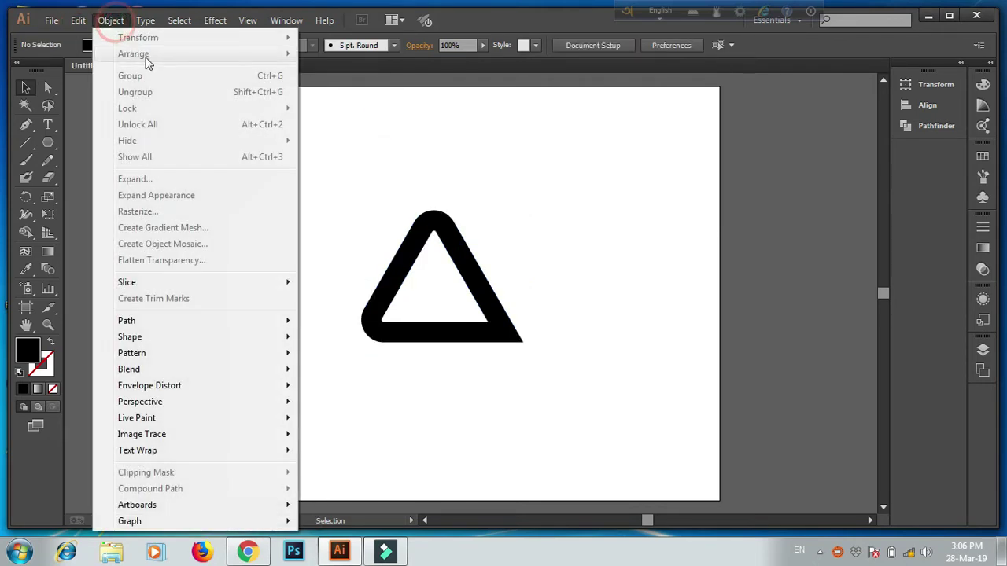
left_click(78, 21)
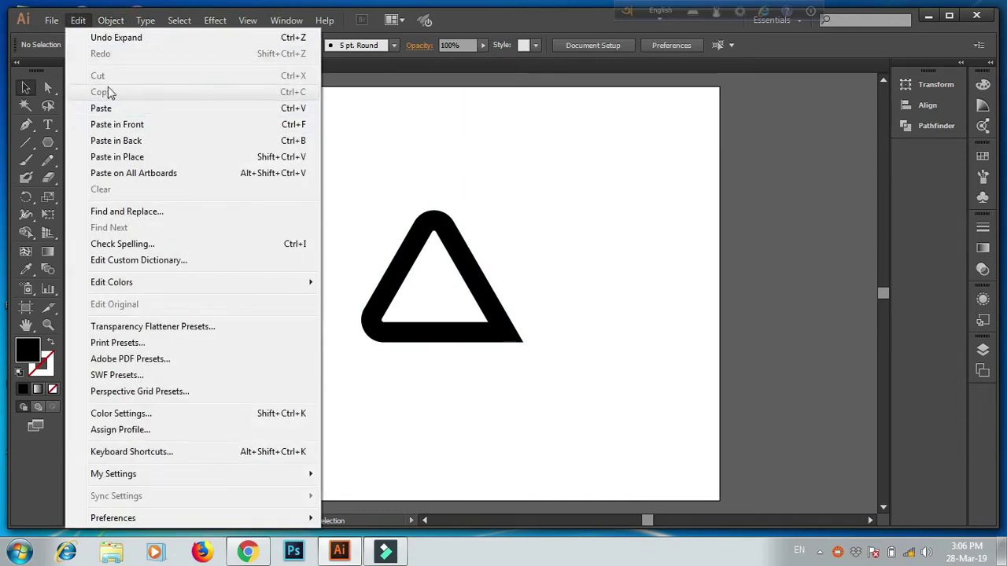
left_click(443, 184)
left_click(440, 220)
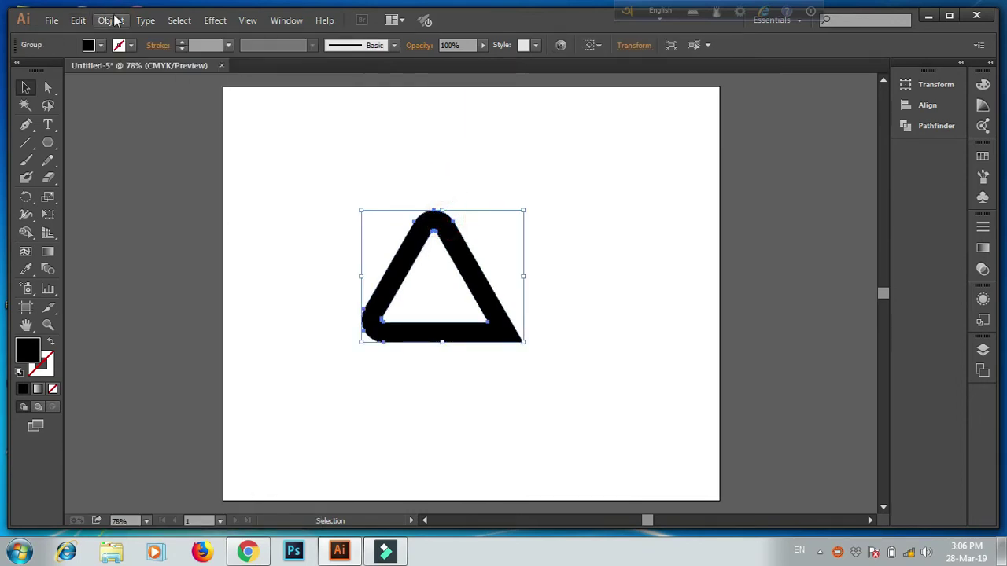
left_click(111, 20)
mouse_move(155, 46)
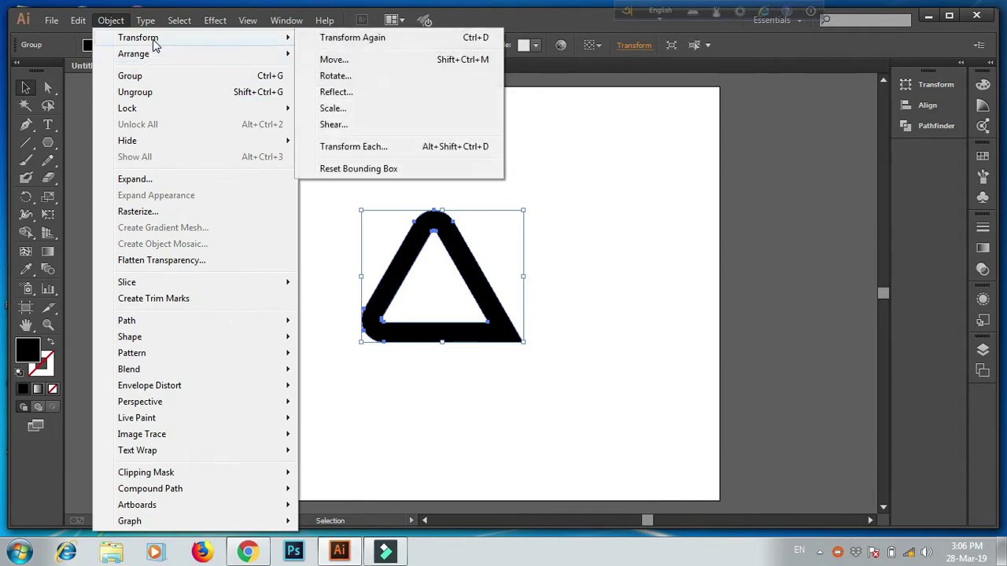
left_click(342, 94)
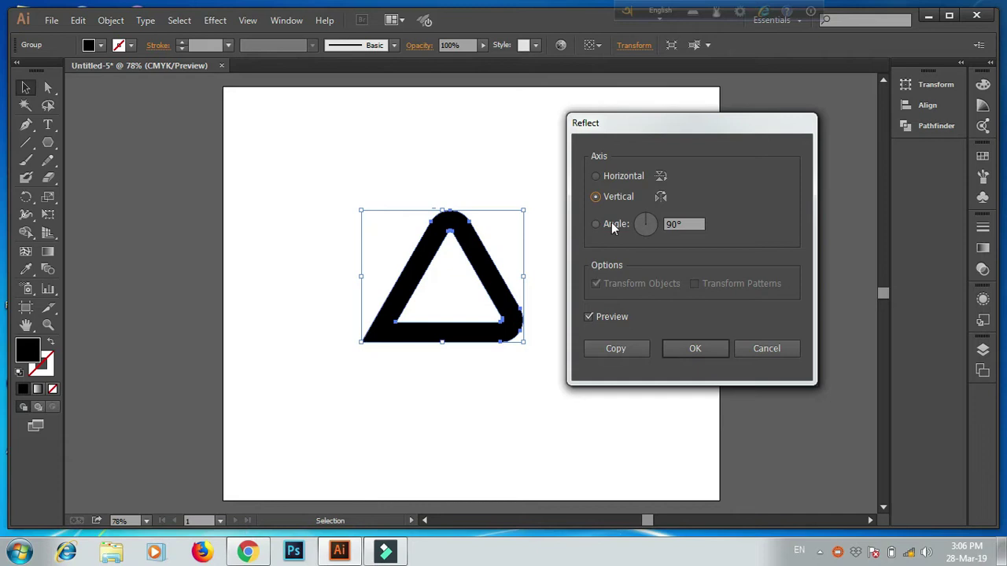
left_click(596, 177)
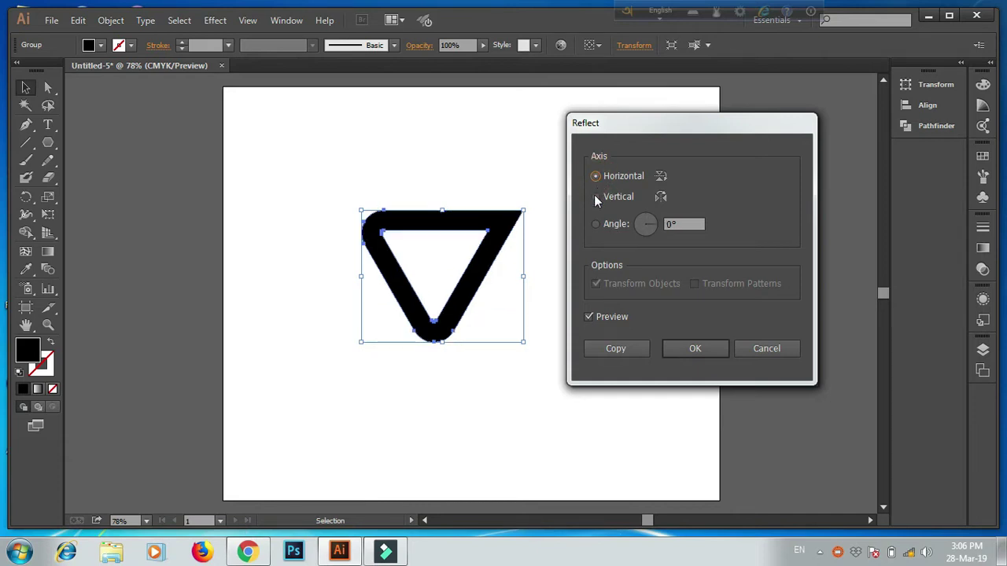
left_click(596, 196)
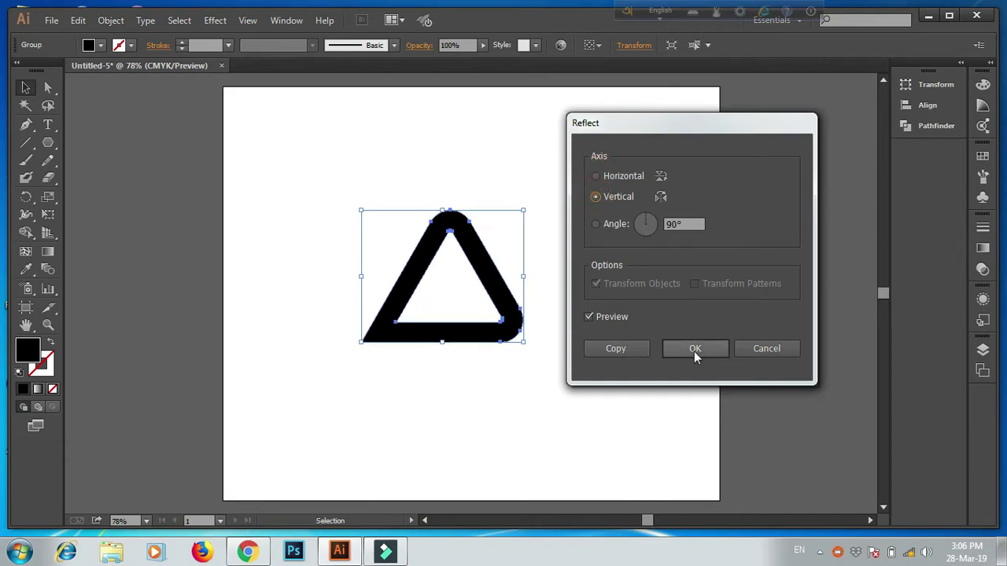
left_click(635, 349)
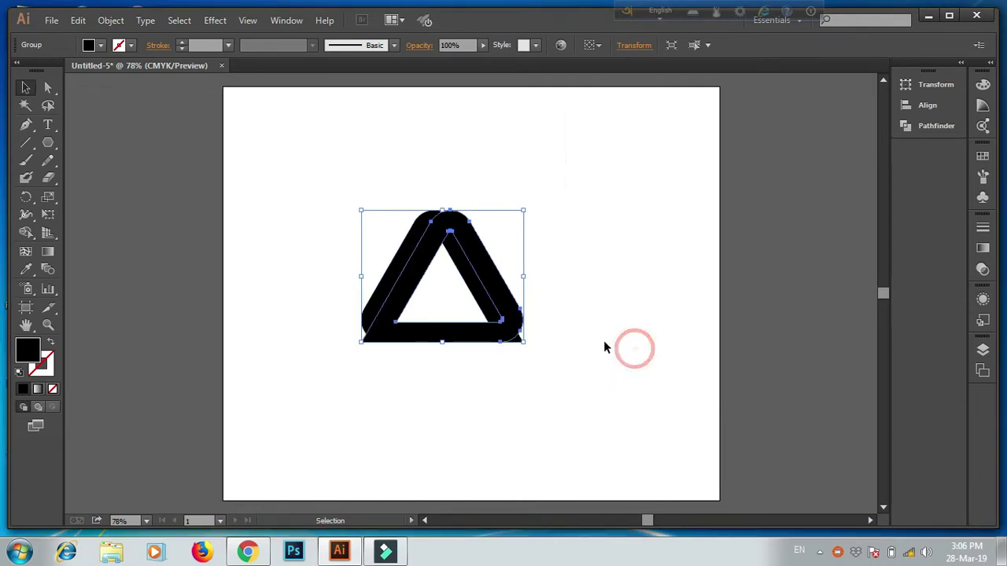
- Rotate the reflected triangle to point downward and place it over the original so the two form a six-pointed star
left_click(604, 277)
left_click_drag(517, 309, 560, 265)
left_click(660, 260)
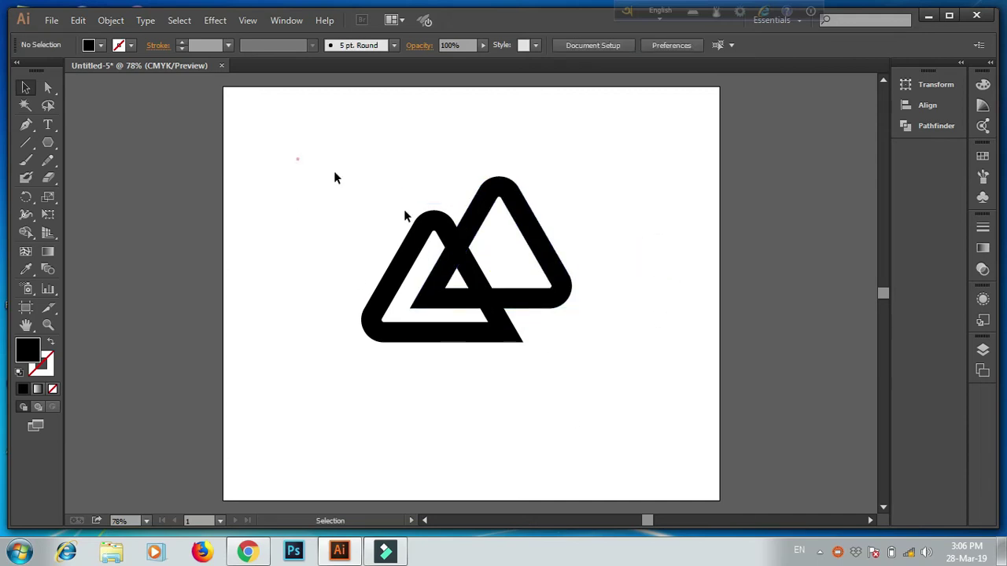
left_click_drag(297, 159, 633, 394)
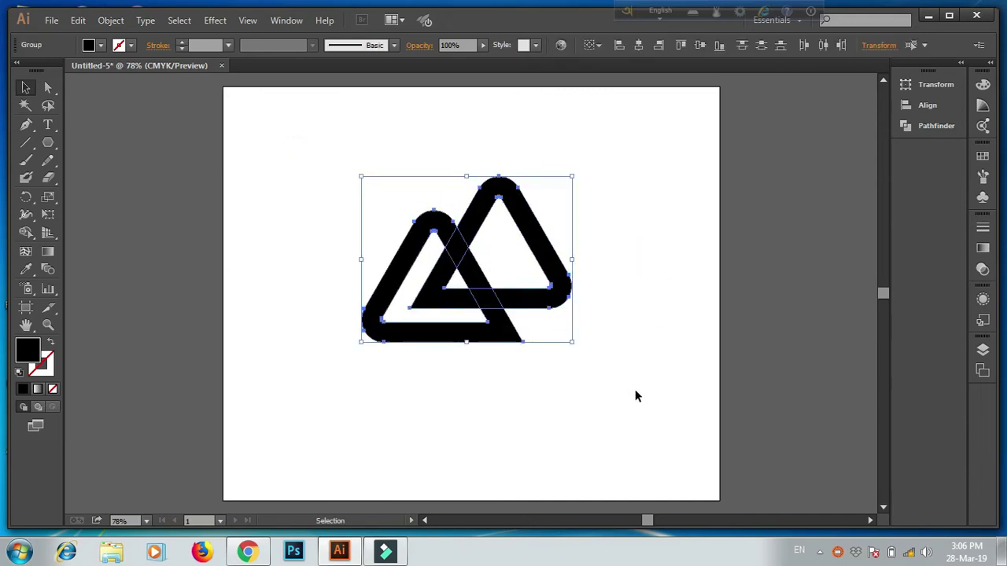
left_click(636, 391)
left_click_drag(554, 262, 559, 263)
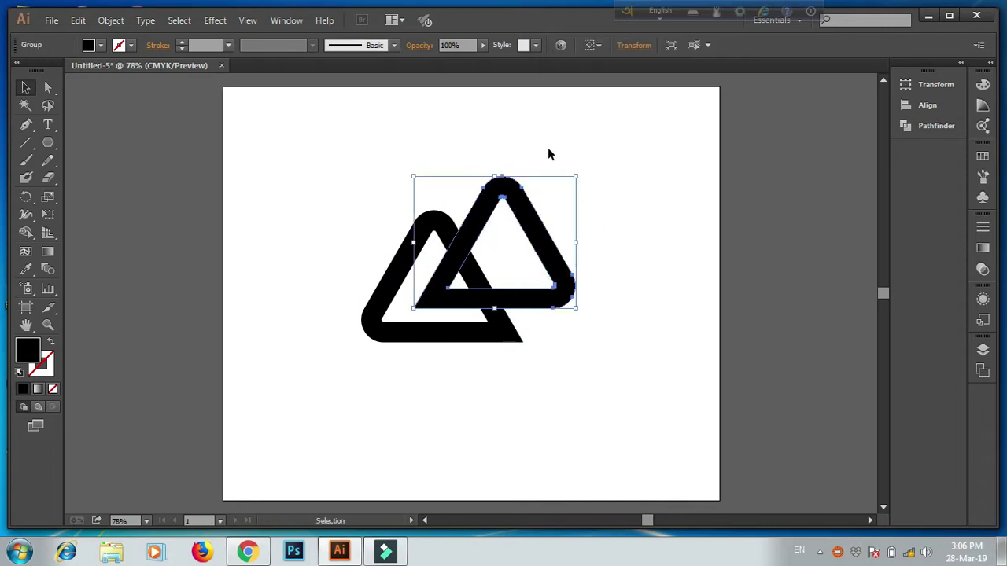
left_click_drag(580, 171, 629, 280)
left_click_drag(522, 277, 473, 311)
left_click(607, 286)
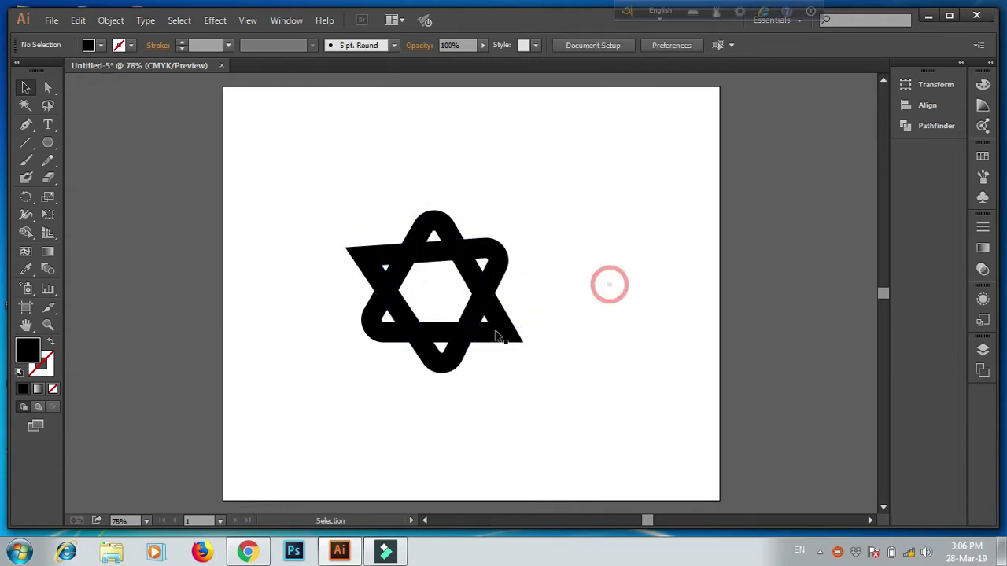
- Rotate both triangles together until the sharp tips point up and down, and move the star up and right on the artboard
left_click_drag(303, 206, 597, 420)
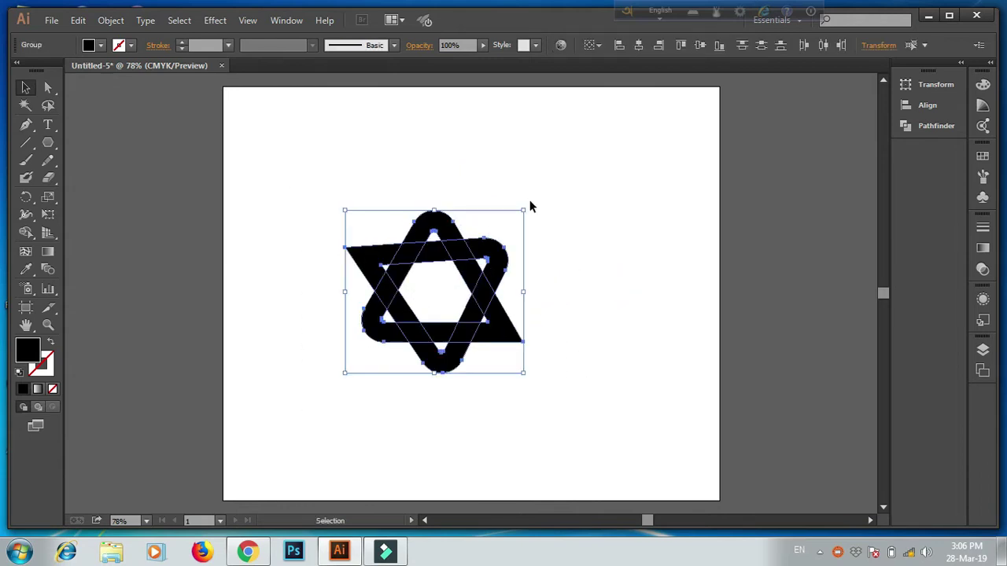
left_click_drag(529, 203, 591, 415)
left_click(630, 248)
left_click_drag(441, 366, 470, 323)
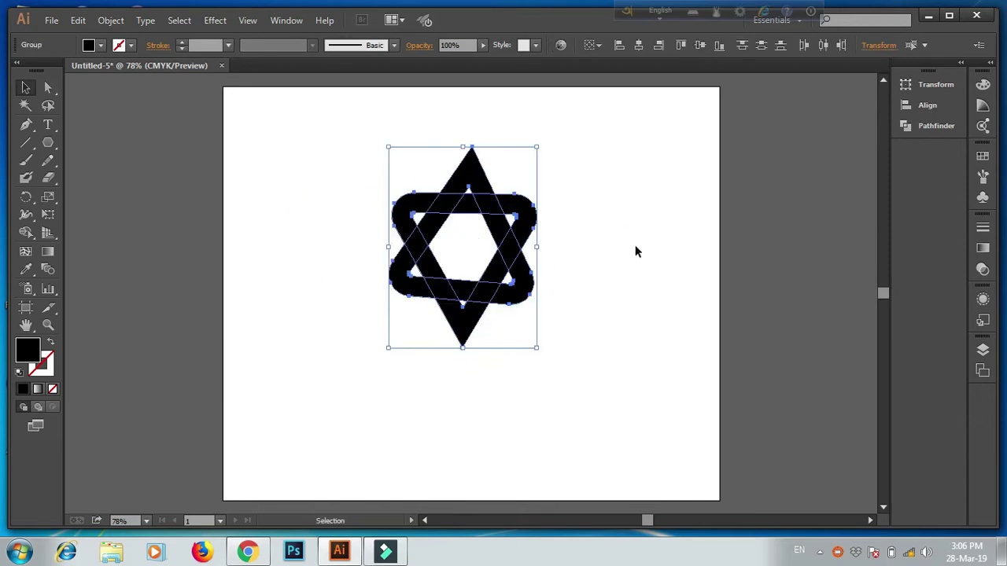
left_click(635, 245)
left_click(468, 331)
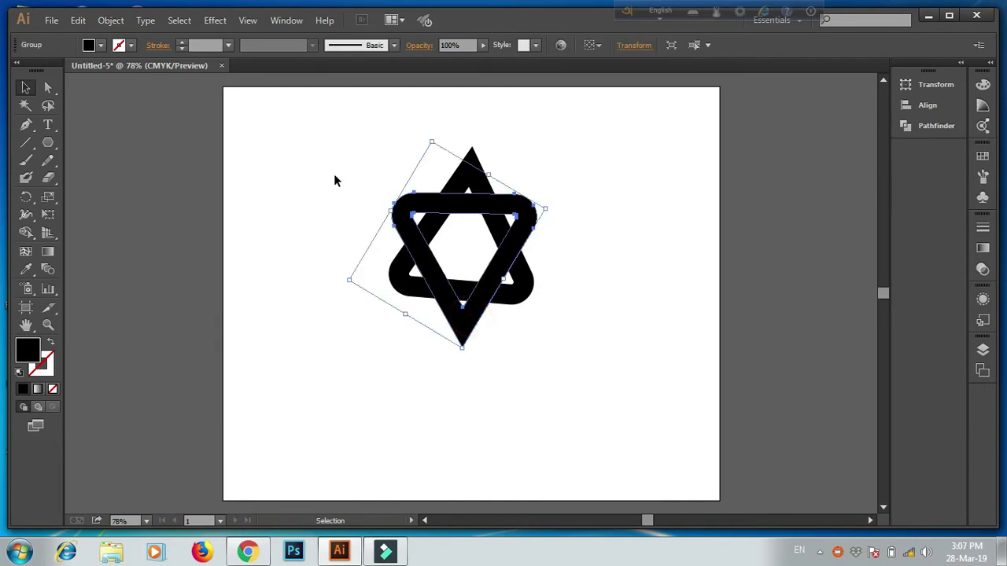
left_click_drag(333, 176, 627, 359)
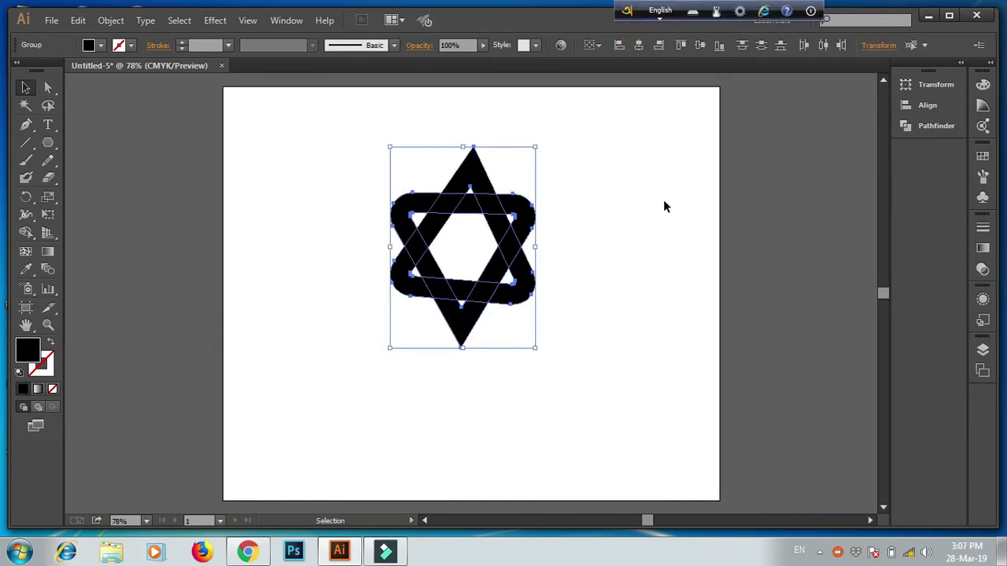
left_click(645, 291)
left_click_drag(351, 155, 616, 378)
left_click(624, 291)
- Select the whole star and use the Shape Builder with a dark blue fill to color the upper bar segments and upper rounded corners
left_click_drag(310, 180, 649, 423)
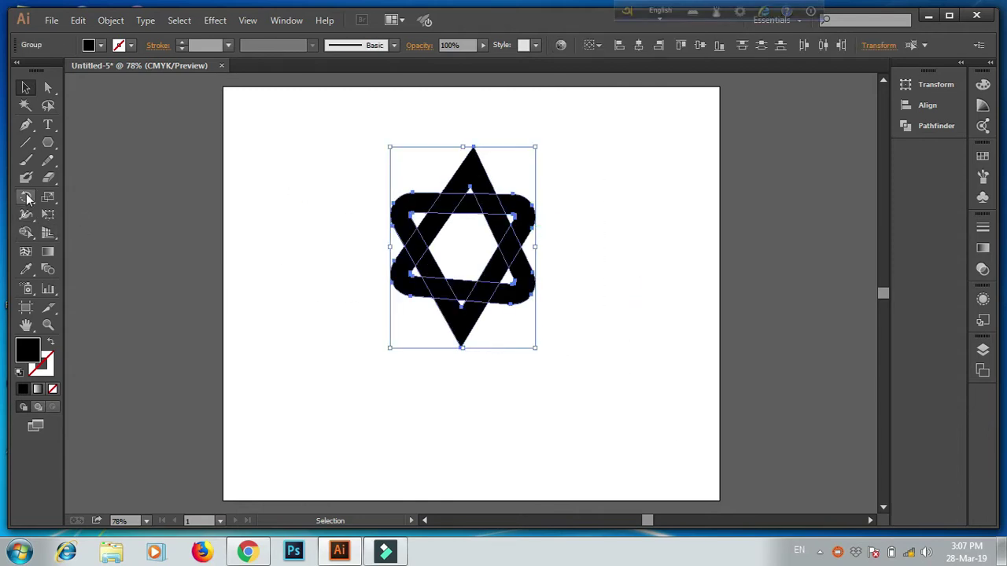
left_click(26, 233)
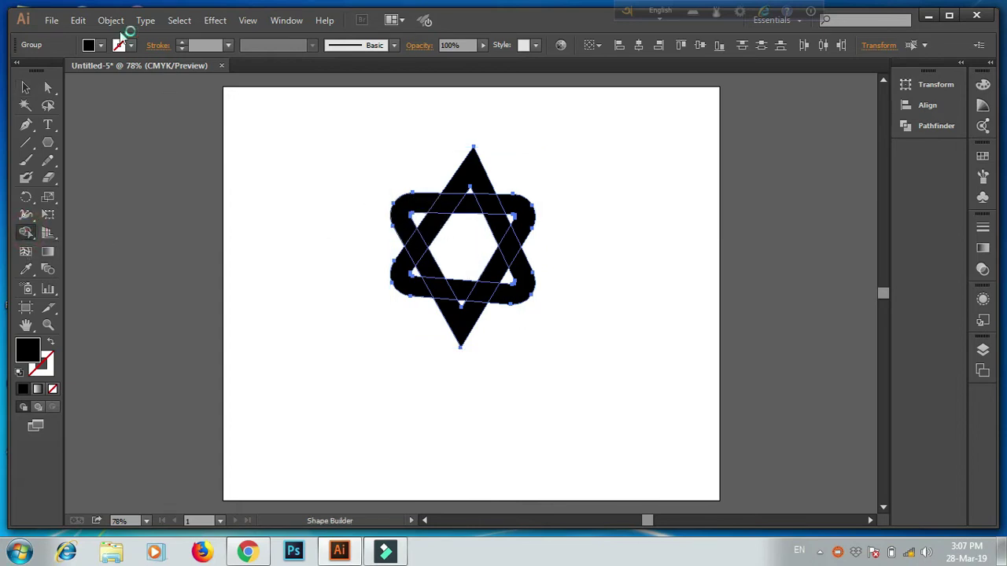
left_click(98, 46)
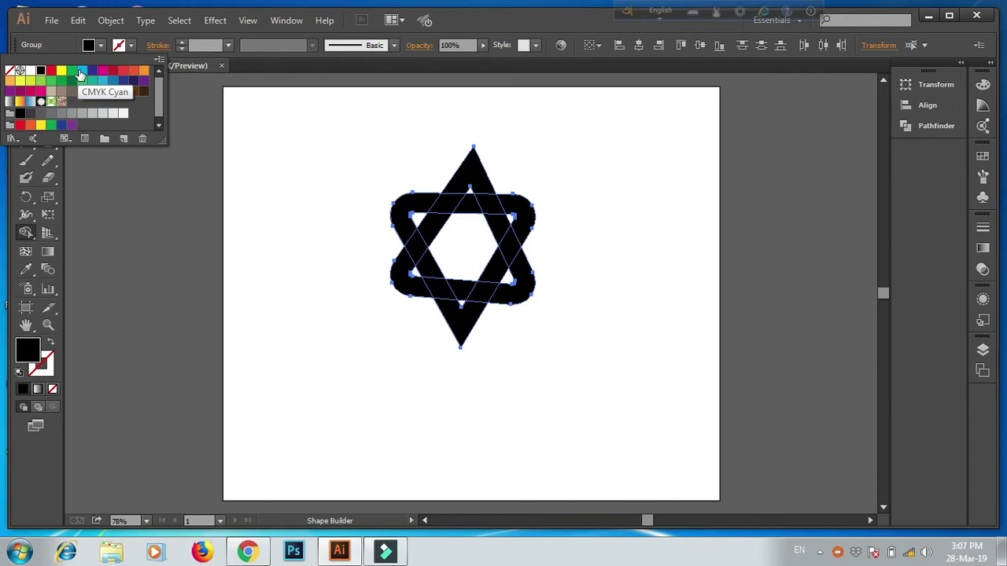
left_click(93, 70)
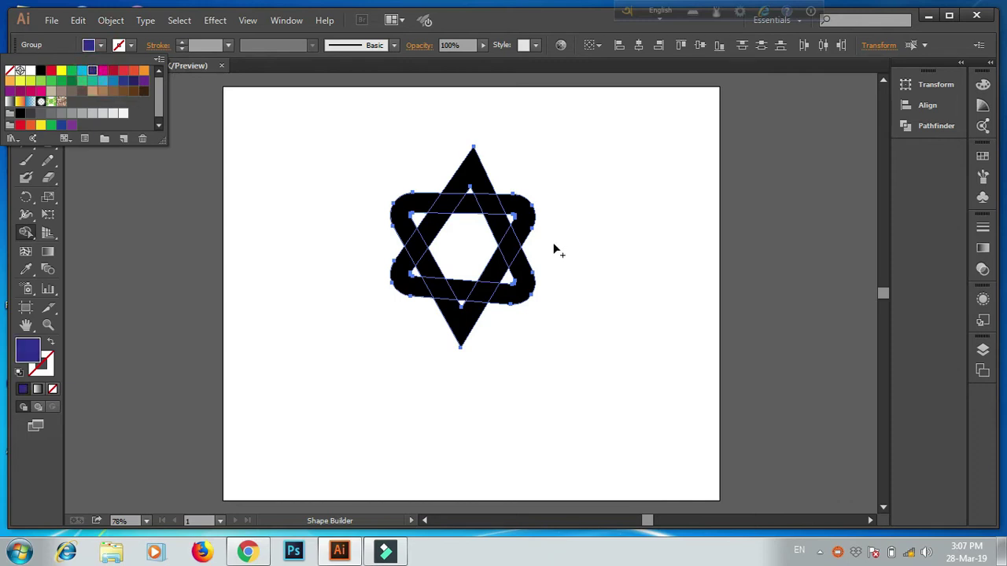
left_click(421, 206)
left_click(417, 203)
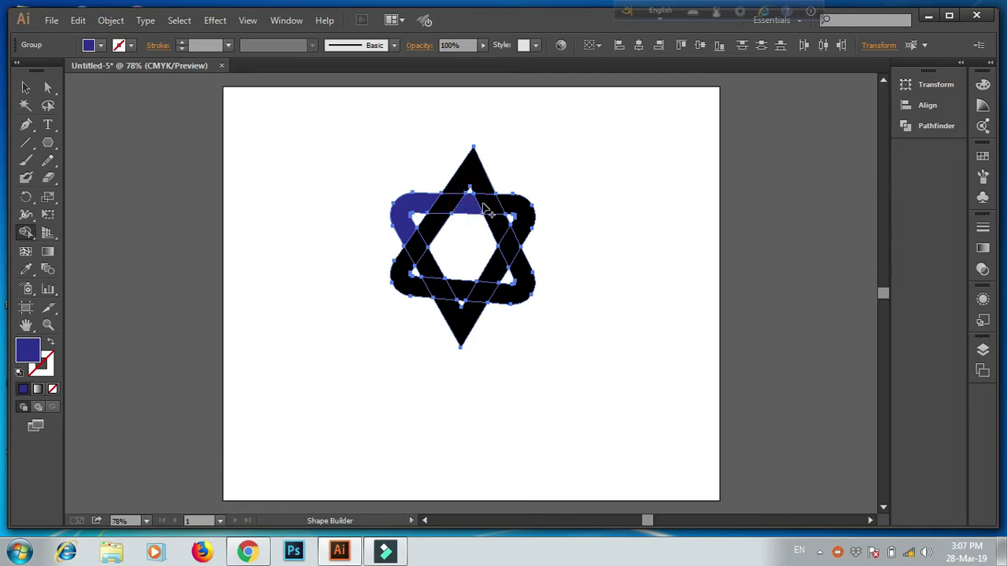
left_click_drag(497, 206, 526, 220)
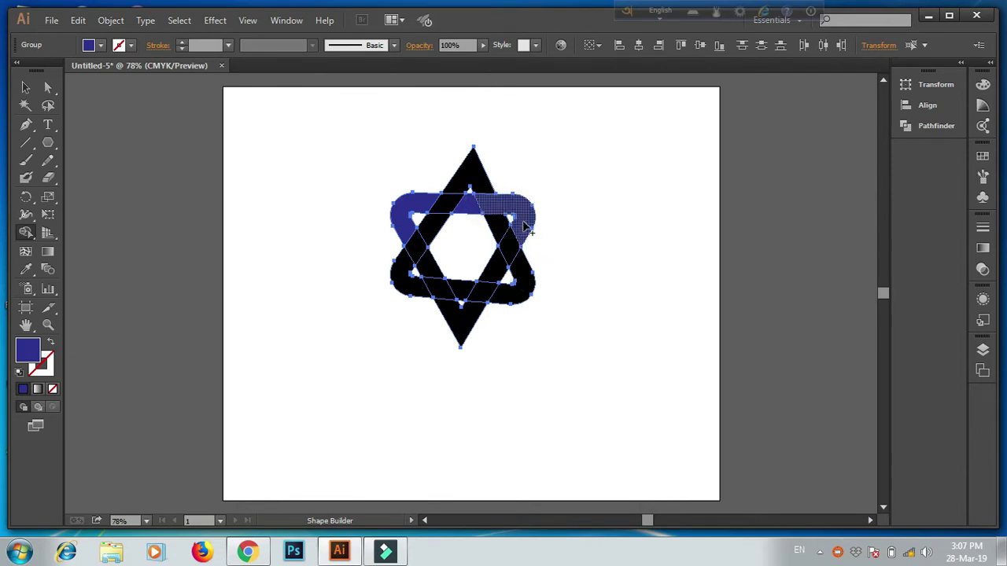
- Fill the downward-pointing triangle's lower tip and both slanted sides dark blue with the Shape Builder, and deselect the star
left_click(497, 271)
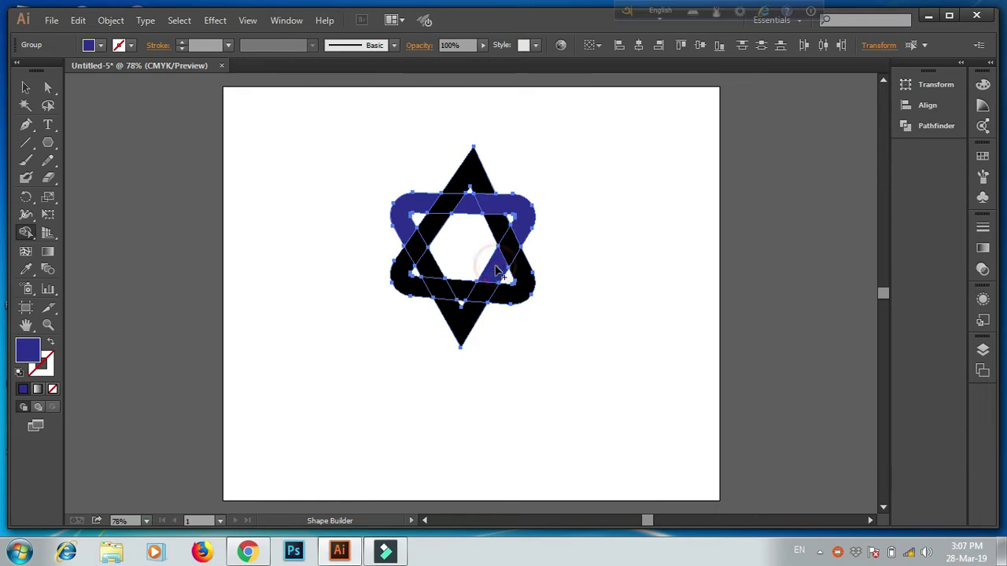
left_click(476, 312)
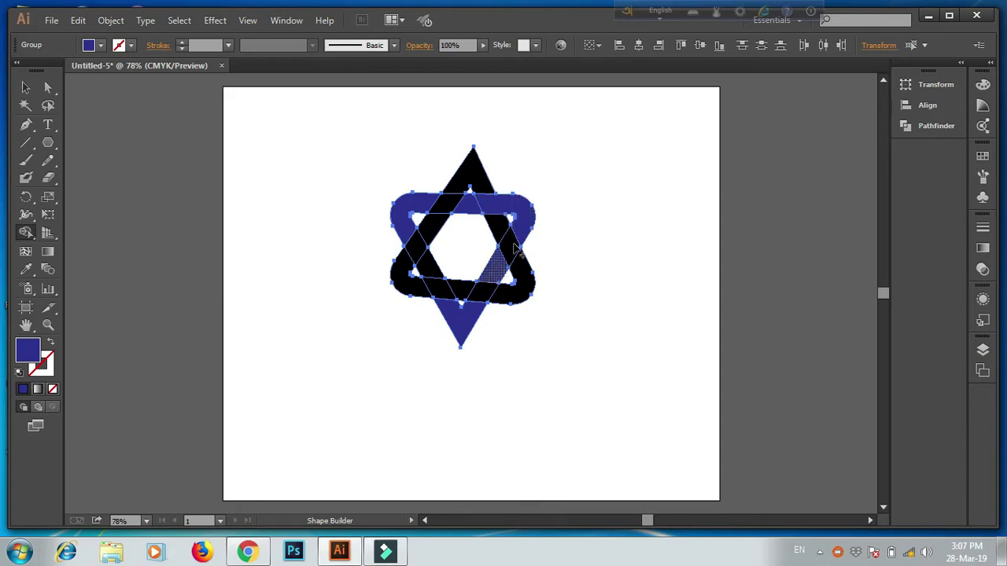
left_click(494, 273)
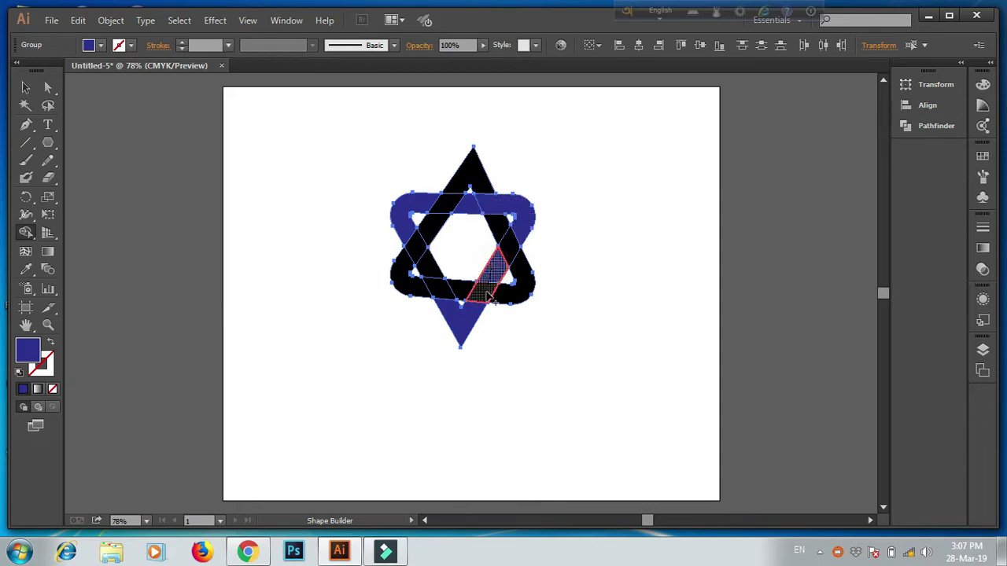
left_click(453, 316)
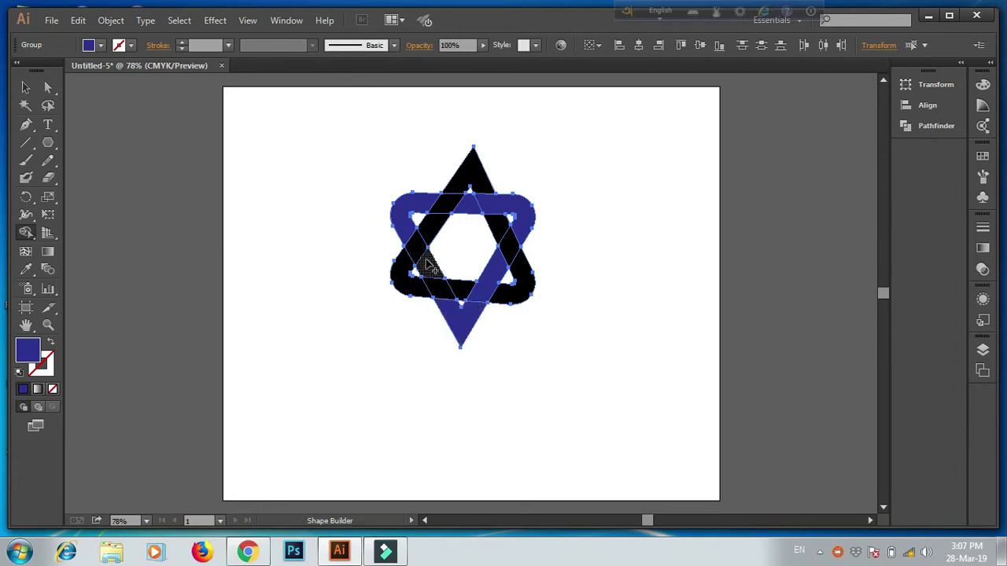
left_click(424, 265)
left_click(427, 265)
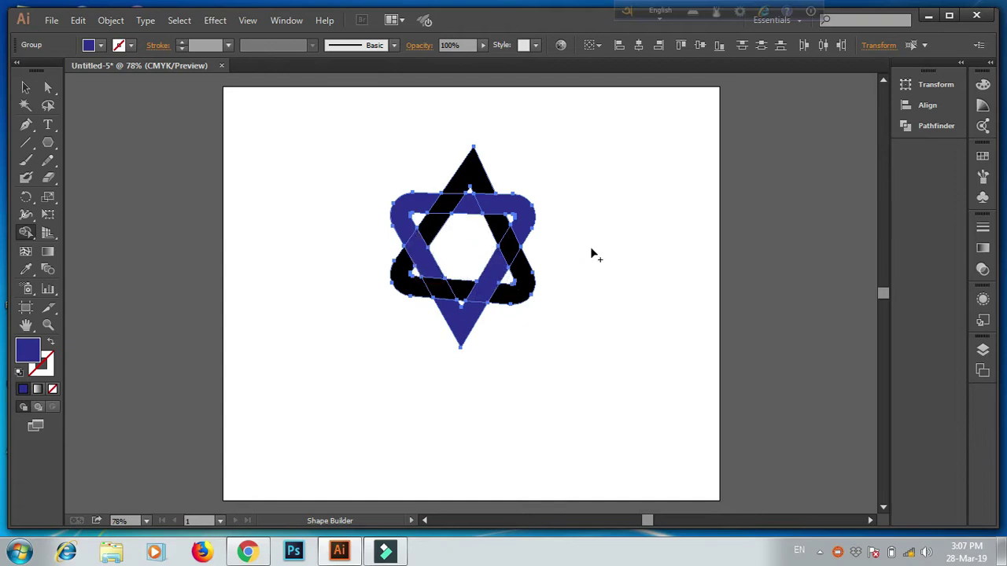
left_click(25, 87)
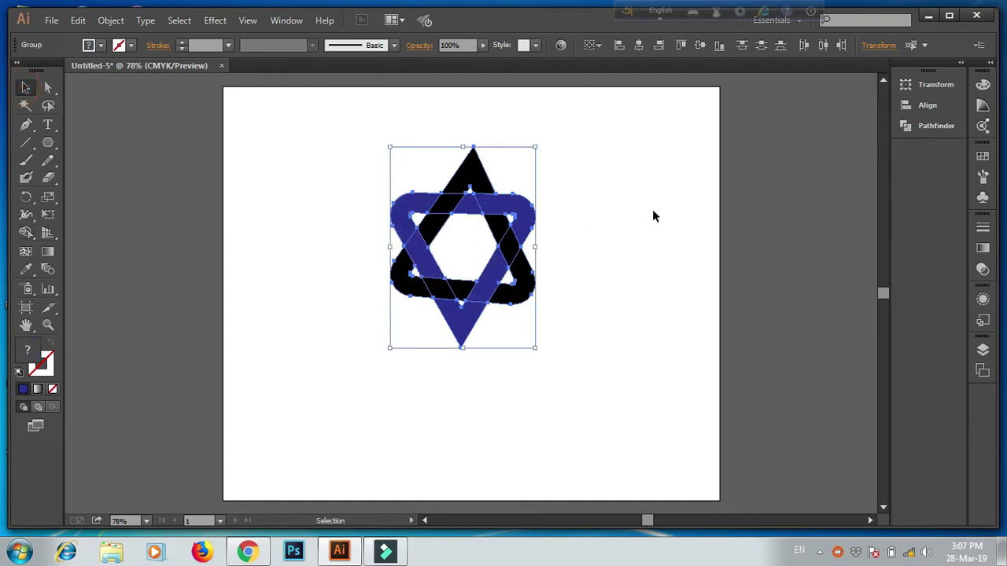
left_click(607, 207)
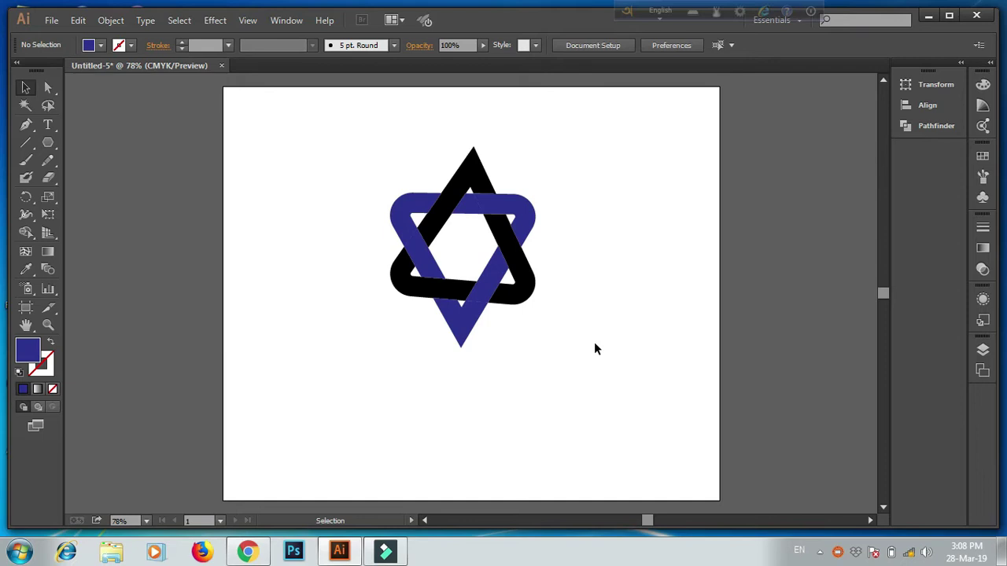
- Try to recolor the black upward-pointing triangle by giving its whole group a CMYK Green fill
left_click(462, 174)
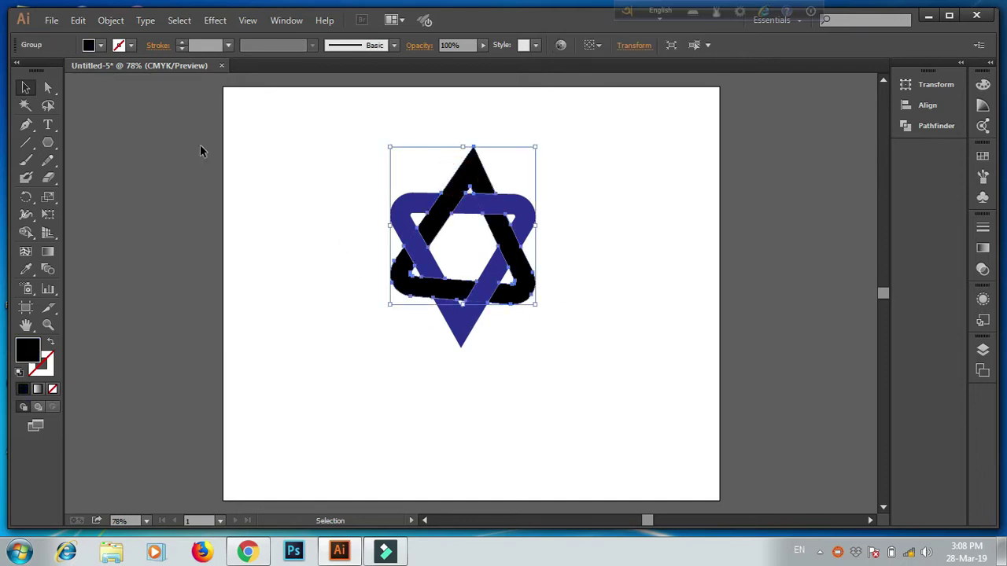
left_click(118, 46)
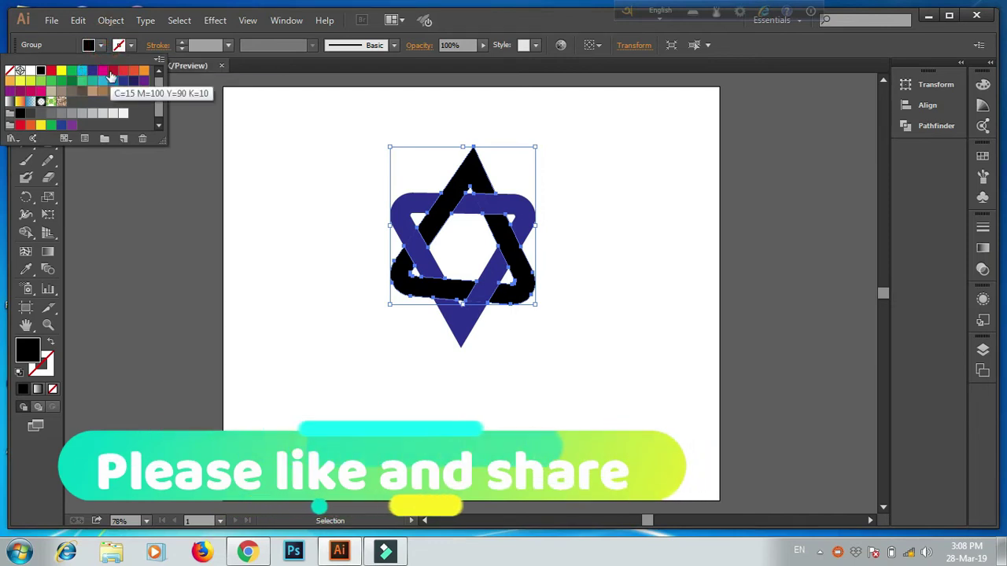
left_click(71, 70)
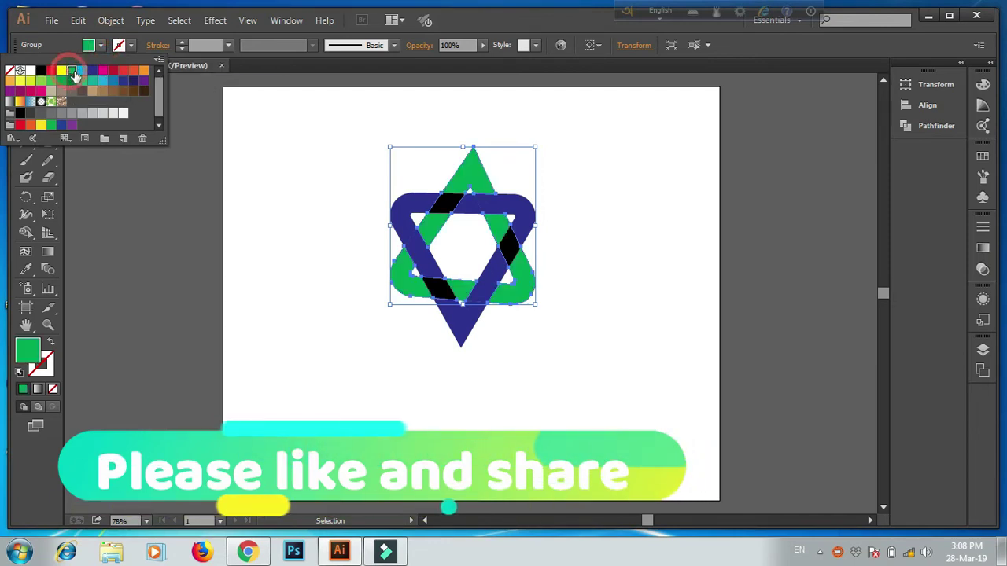
left_click(586, 197)
left_click(619, 209)
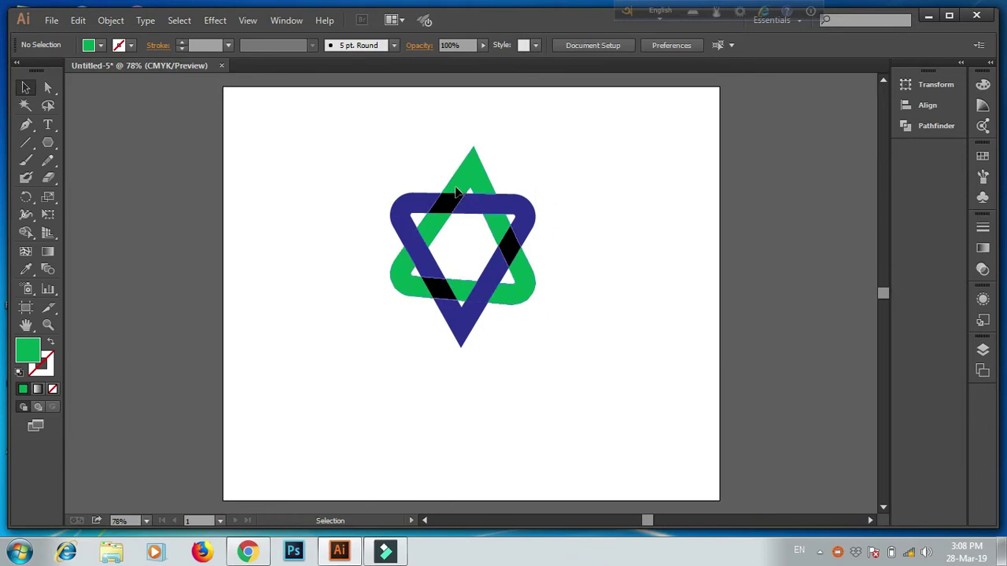
key("ctrl+z")
key("ctrl+z")
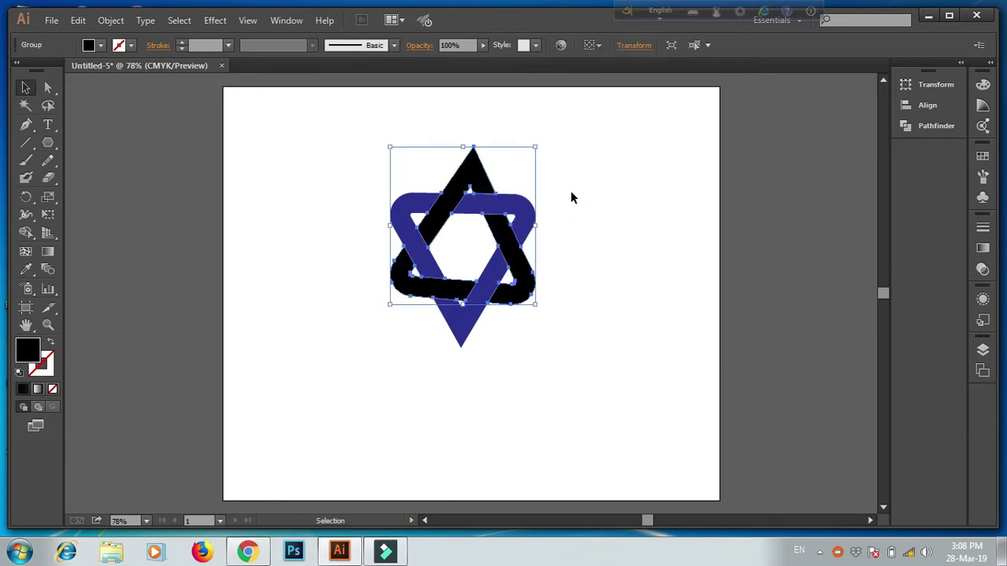
- Select the whole star and use the Shape Builder with a CMYK Green fill to color every black segment of the upward-pointing triangle
left_click(571, 191)
left_click_drag(323, 160, 616, 339)
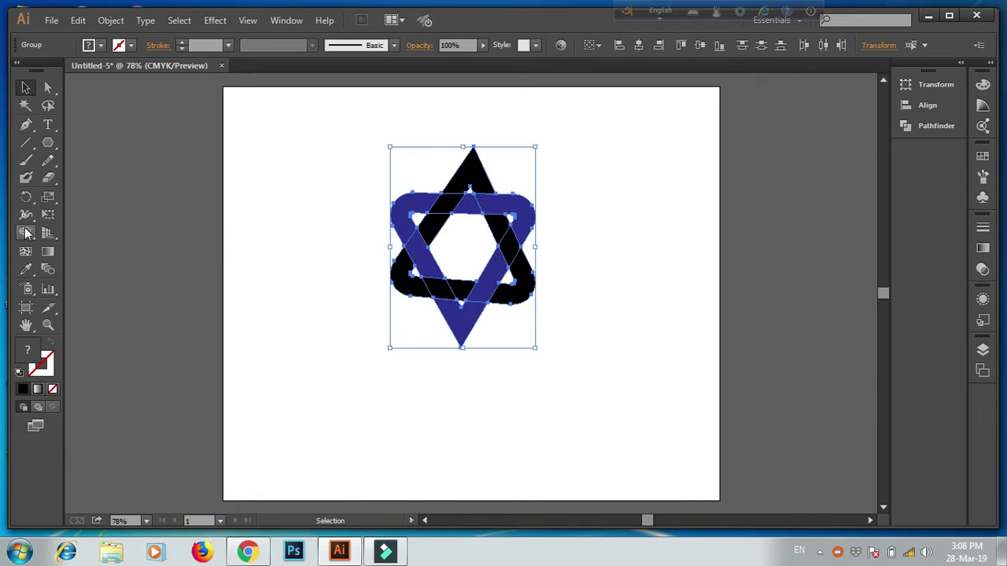
left_click(26, 233)
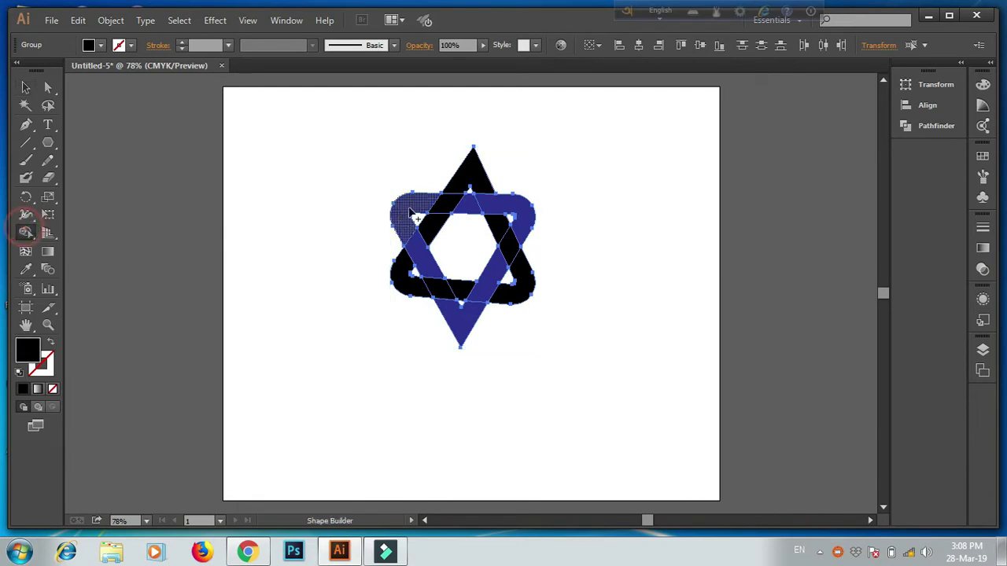
left_click(89, 45)
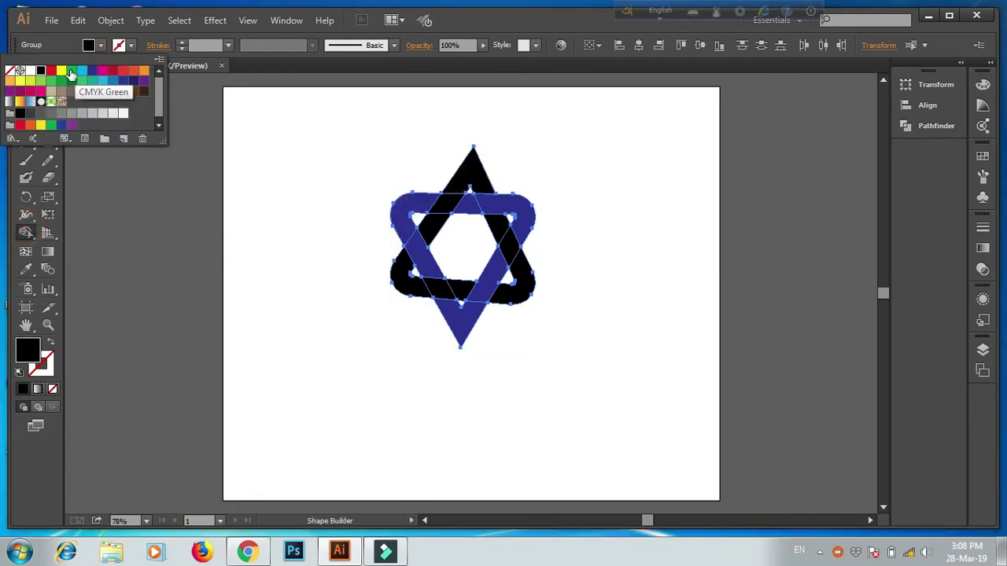
left_click(72, 72)
left_click(468, 189)
mouse_move(460, 185)
left_mouse_down()
mouse_move(454, 218)
mouse_move(435, 233)
left_mouse_up()
left_click(405, 266)
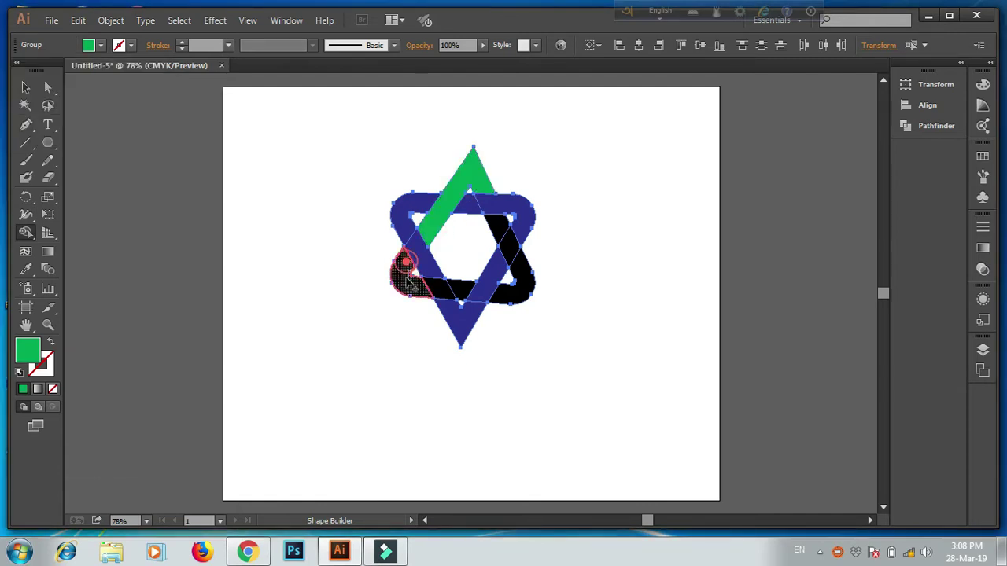
left_click_drag(426, 290, 472, 293)
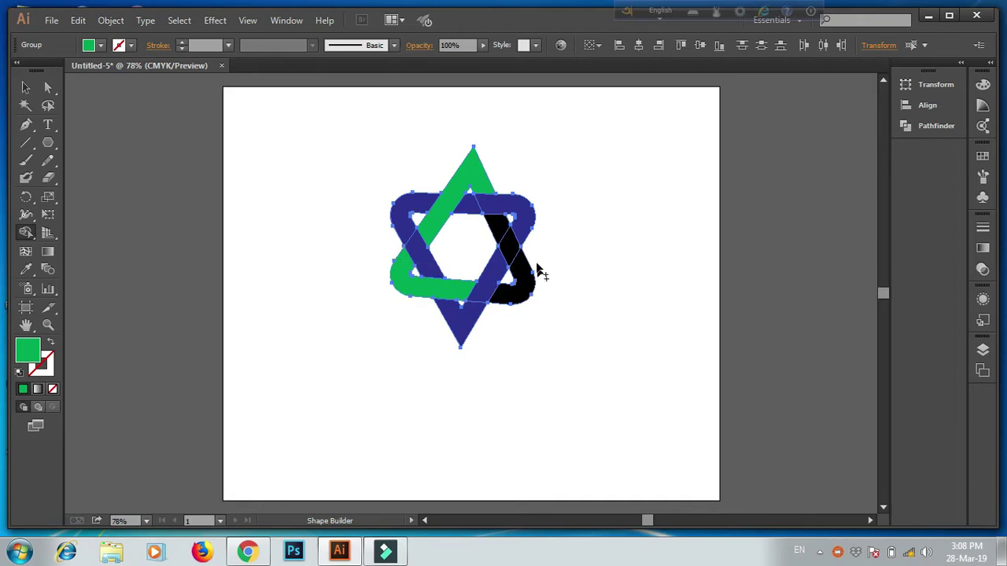
left_click_drag(519, 259, 522, 293)
left_click_drag(501, 233, 495, 221)
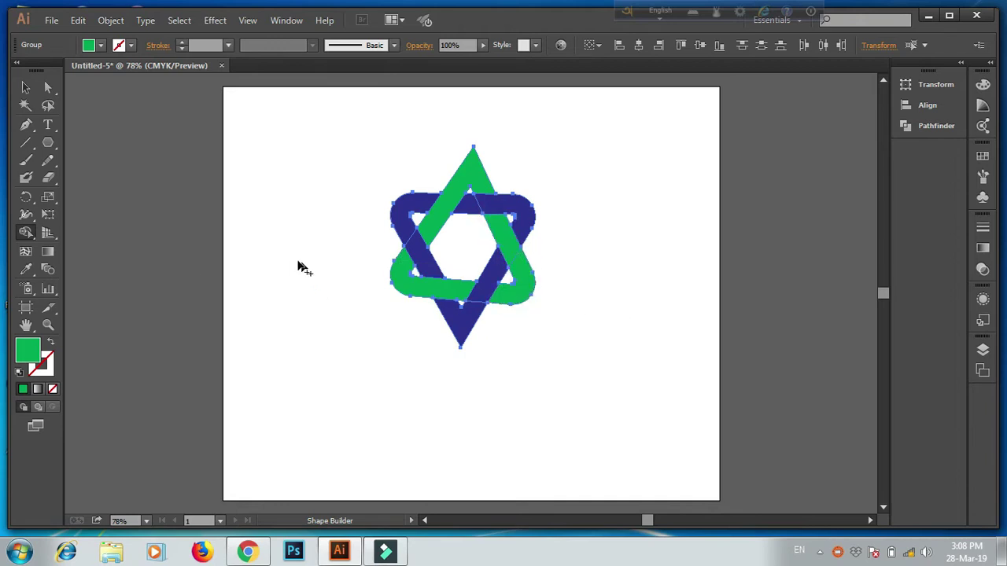
- Merge the downward-pointing triangle's segments between crossings with the Shape Builder in dark blue, and deselect the star
left_click(24, 89)
left_click(101, 45)
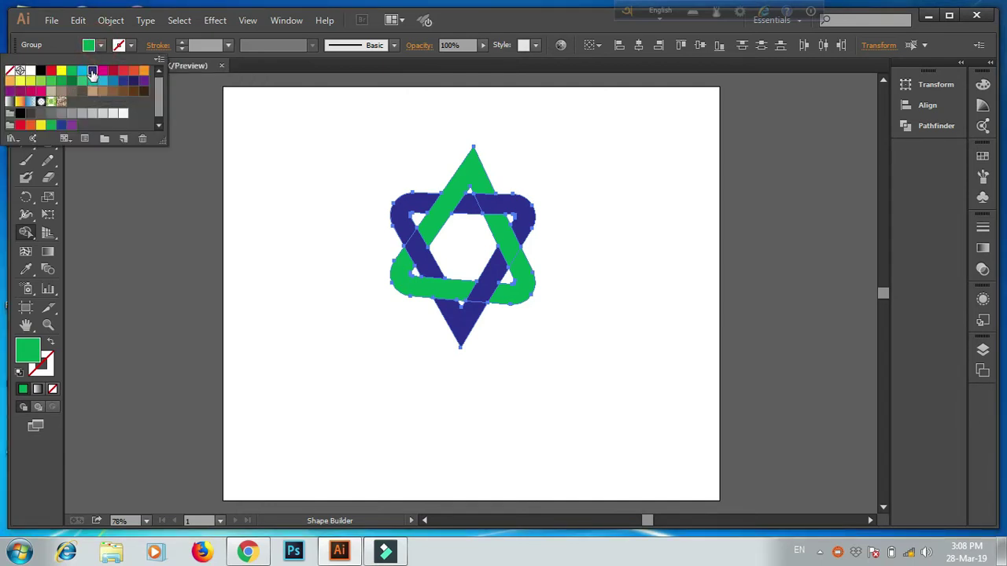
left_click(92, 70)
left_click(410, 225)
left_click_drag(410, 225, 429, 248)
left_click(456, 321)
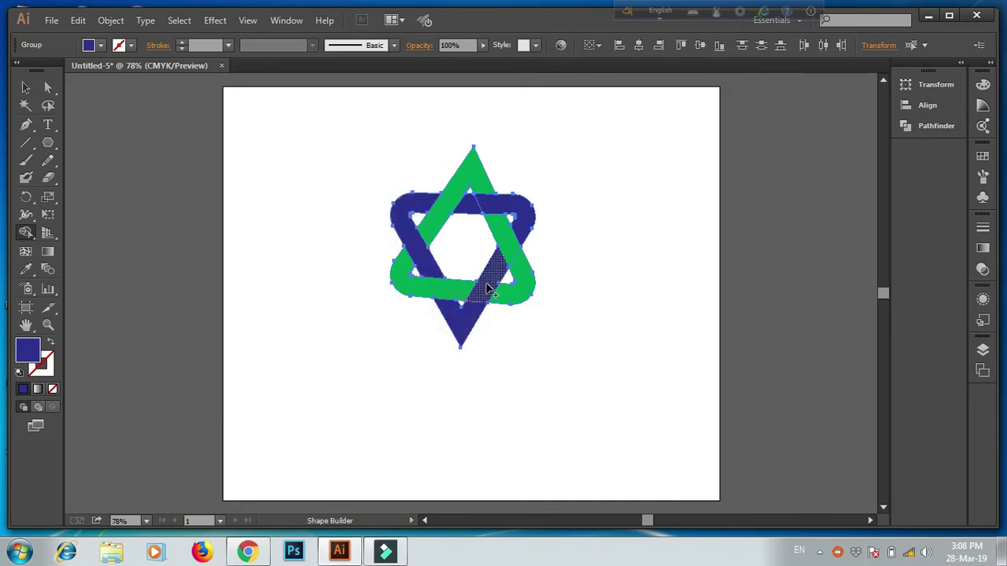
left_click(489, 289)
mouse_move(472, 204)
left_mouse_down()
mouse_move(519, 208)
mouse_move(529, 224)
left_mouse_up()
left_click(25, 88)
left_click(655, 233)
- Scale the whole star down to about 3.4 × 4.7 in, reduce it slightly more, and deselect it
left_click_drag(339, 162, 590, 349)
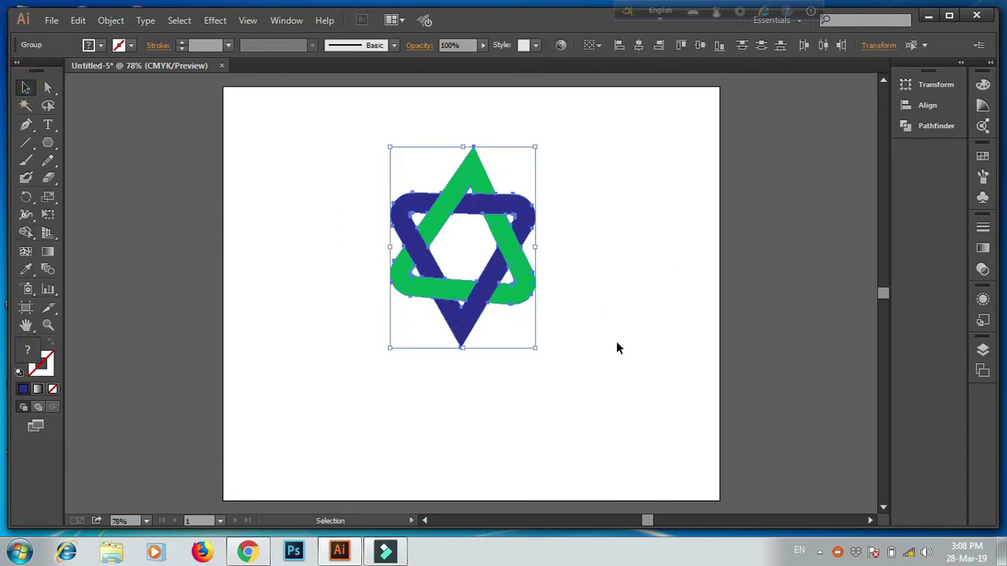
left_click_drag(531, 346, 529, 342)
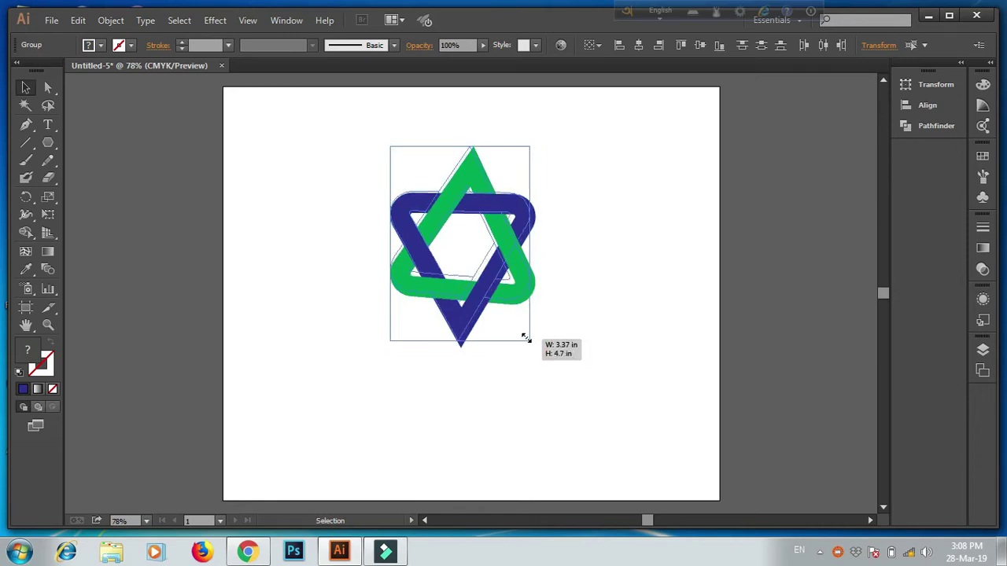
left_click(587, 299)
left_click_drag(331, 149, 570, 355)
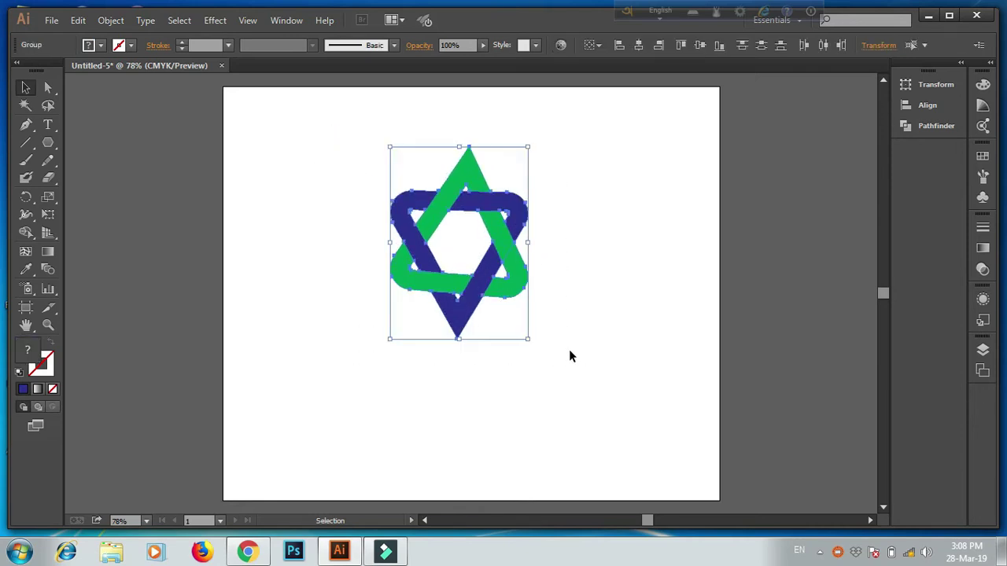
left_click_drag(529, 340, 524, 334)
left_click(622, 303)
- Select the whole star, add a black stroke with a weight of 5 pt, and deselect it
left_click_drag(333, 176, 570, 338)
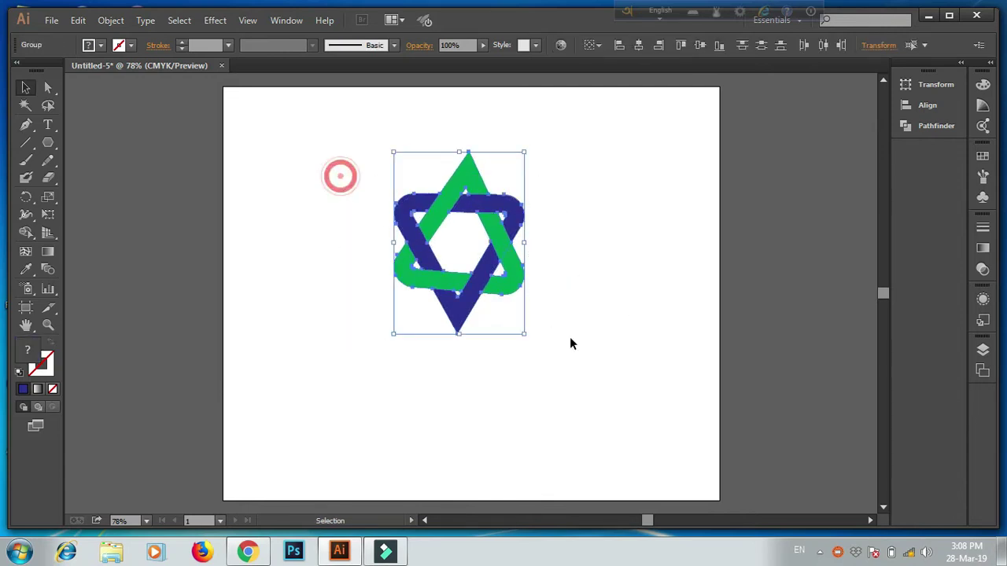
left_click(132, 45)
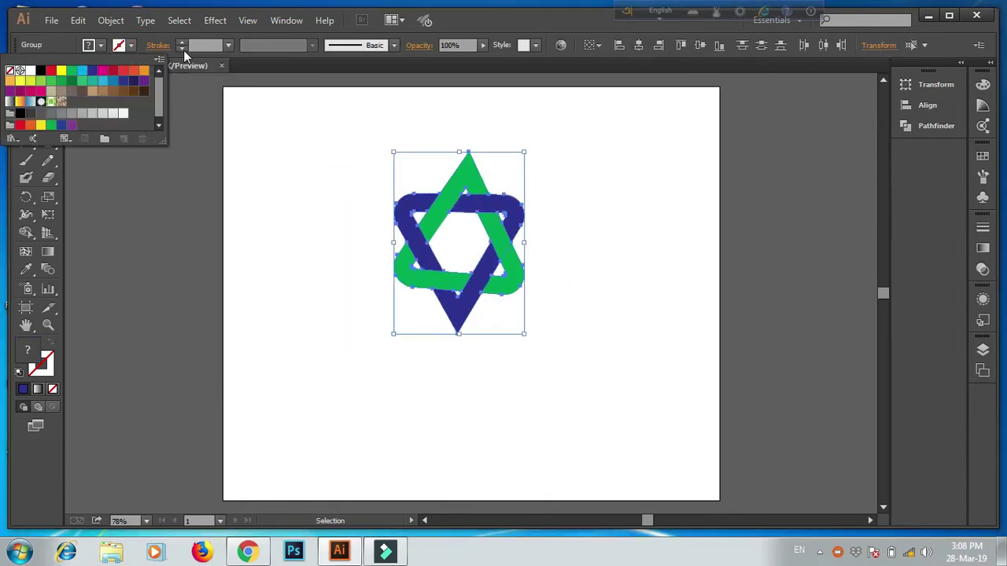
left_click(182, 44)
left_click(183, 43)
left_click(182, 43)
left_click(181, 43)
left_click(181, 42)
left_click(182, 42)
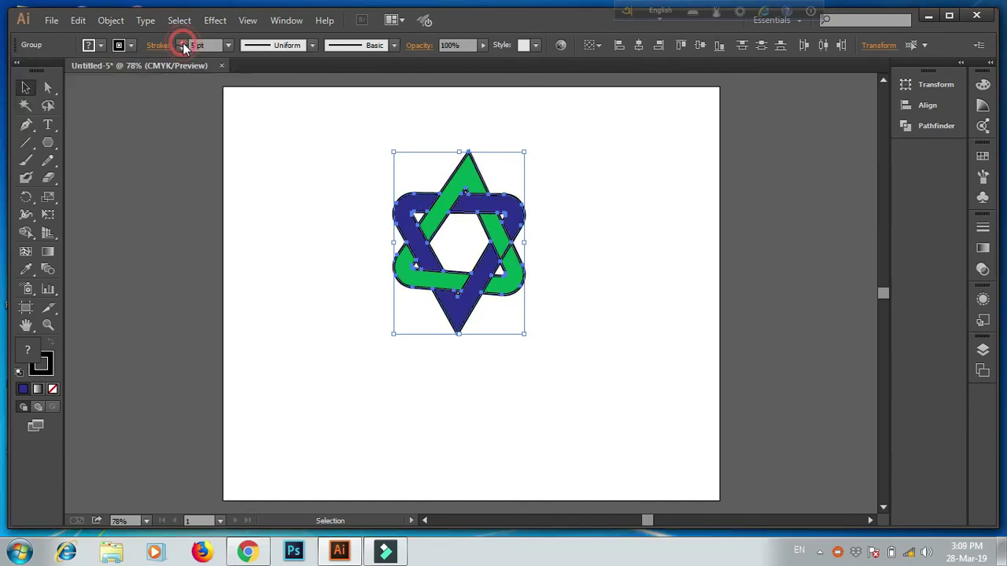
left_click(543, 179)
- Apply a white-to-black gradient fill to the whole star and set the gradient type to Radial
left_click_drag(324, 159, 597, 354)
left_click(983, 249)
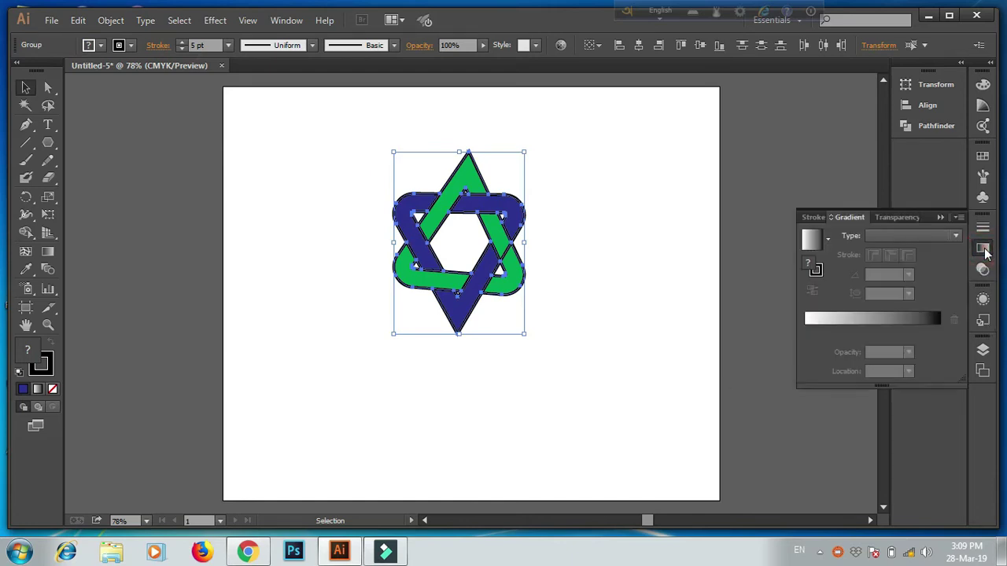
left_click(850, 319)
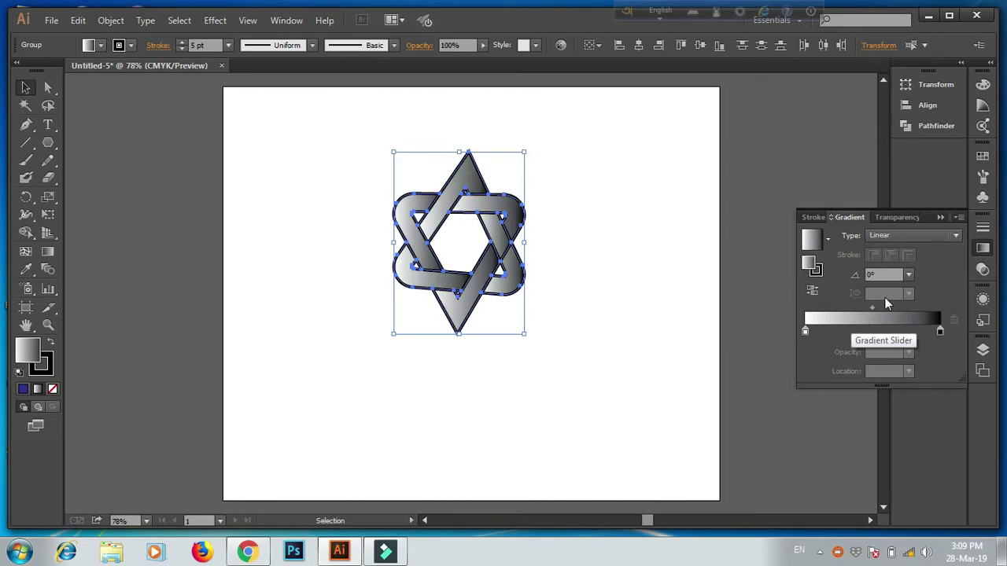
left_click(894, 238)
left_click(894, 261)
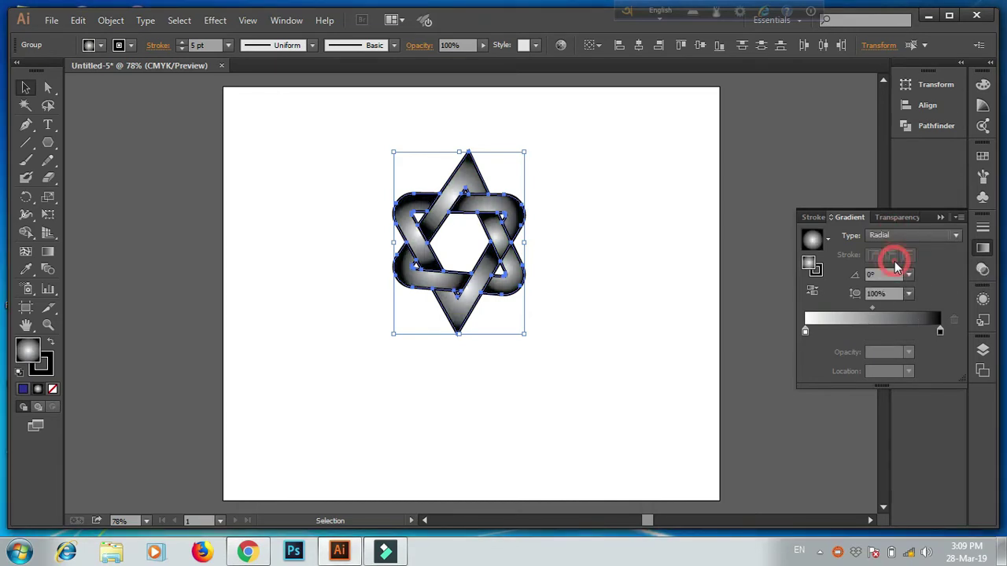
- Deselect the star, set the radial gradient's midpoint location to 63.37%, and set its aspect ratio to 70%
left_click(845, 175)
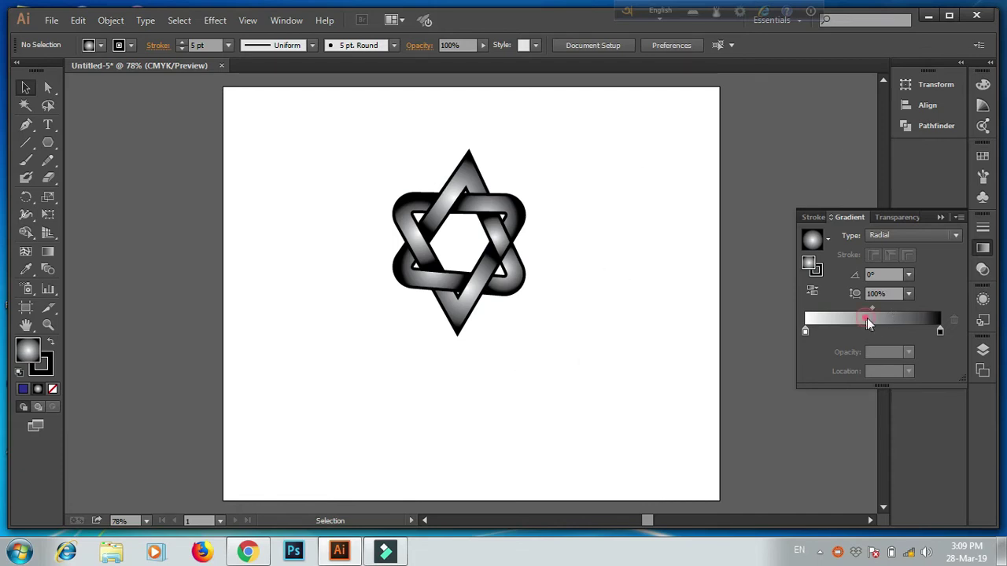
left_click_drag(872, 308, 894, 306)
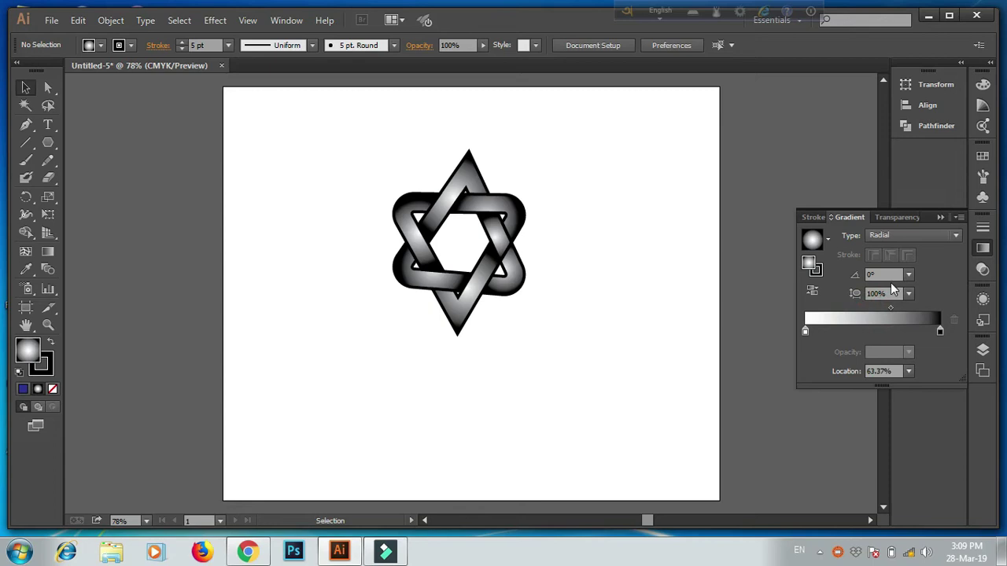
left_click(909, 293)
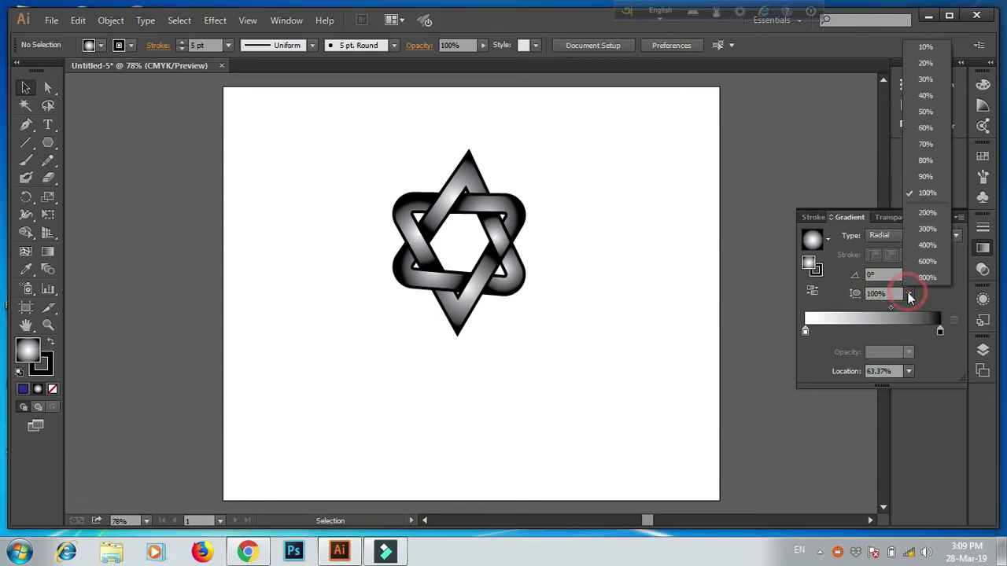
left_click(926, 145)
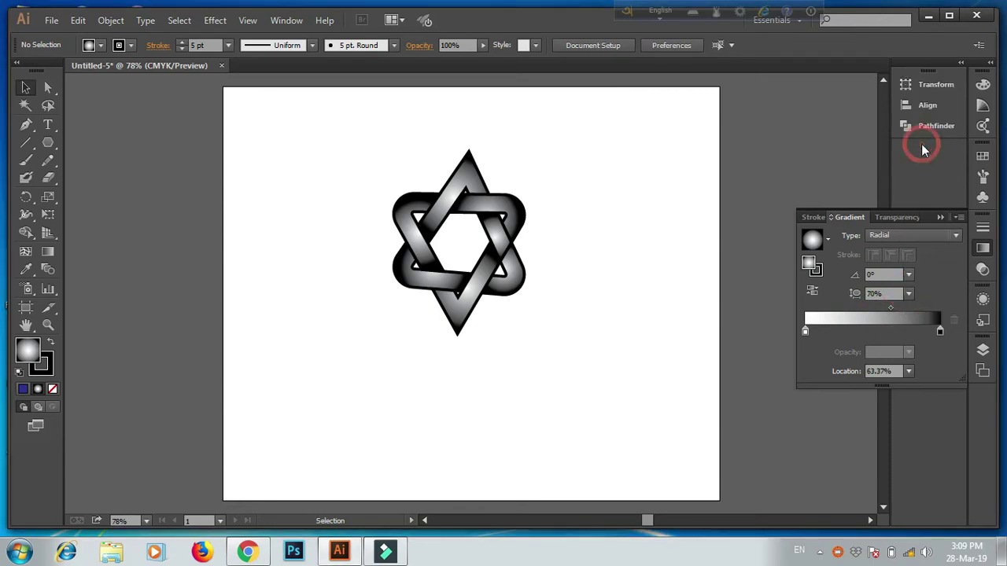
- Set the radial gradient's aspect ratio to 64% and its angle to 45°, and close the gradient settings
left_click(885, 294)
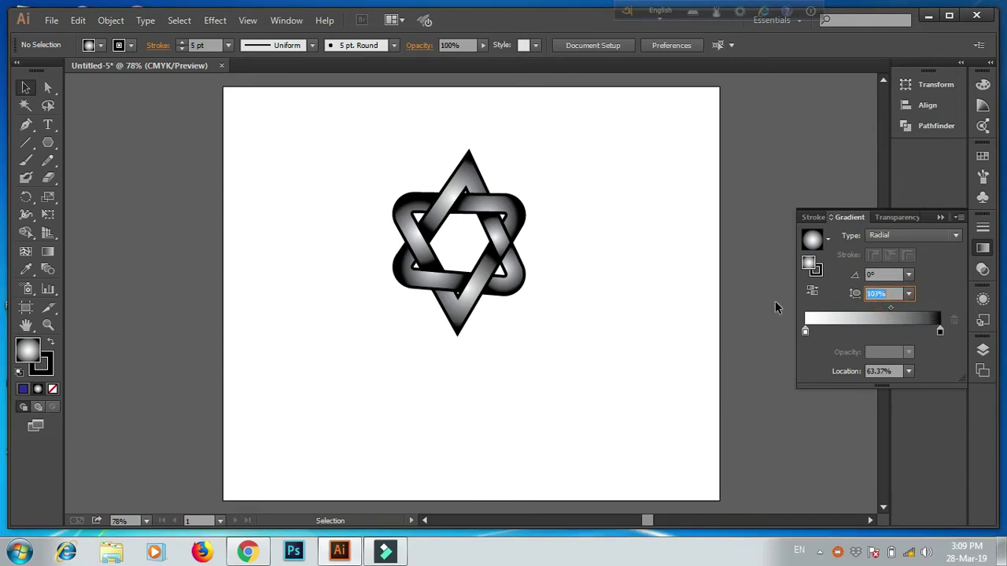
key("Down")
key("Down")
key("Down")
key("Down")
key("Down")
key("Down")
key("Down")
key("Down")
key("Down")
key("Down")
key("Down")
key("Down")
left_click(892, 275)
left_click(910, 274)
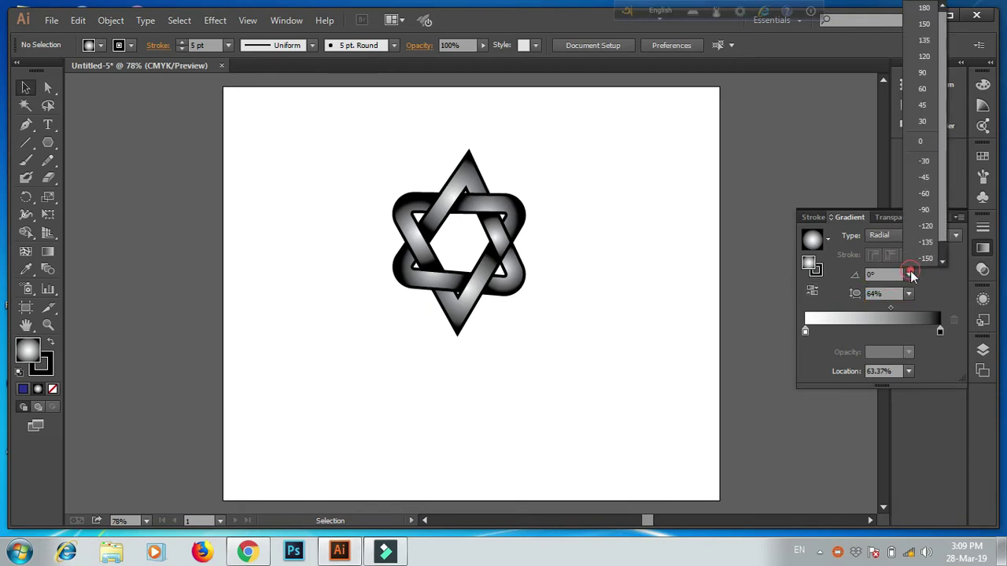
left_click(922, 105)
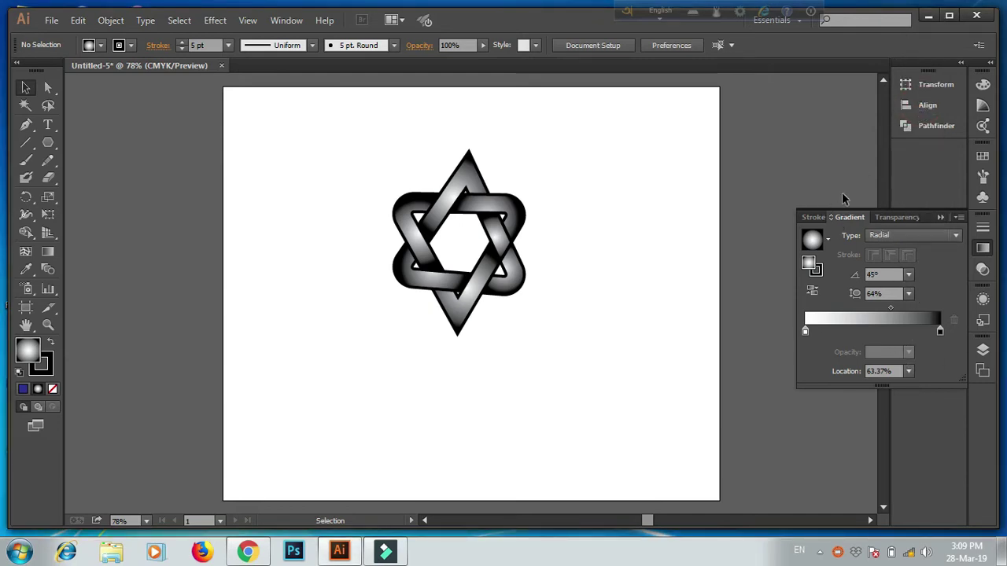
left_click(941, 216)
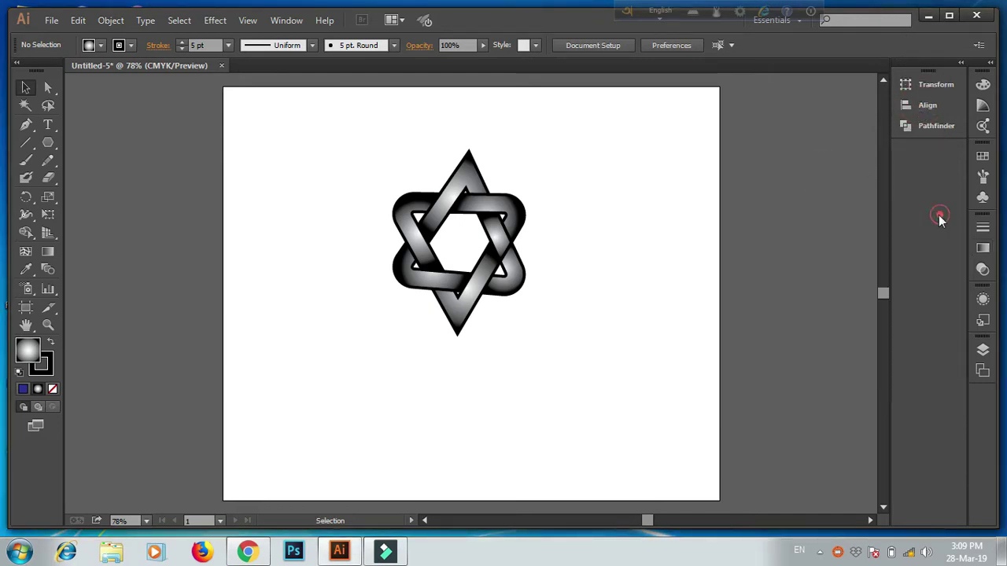
- Try to redraw the radial gradient horizontally on the star's upper-left rounded segment with the Gradient tool, undo it, and deselect the segment
left_click(48, 252)
left_click(326, 227)
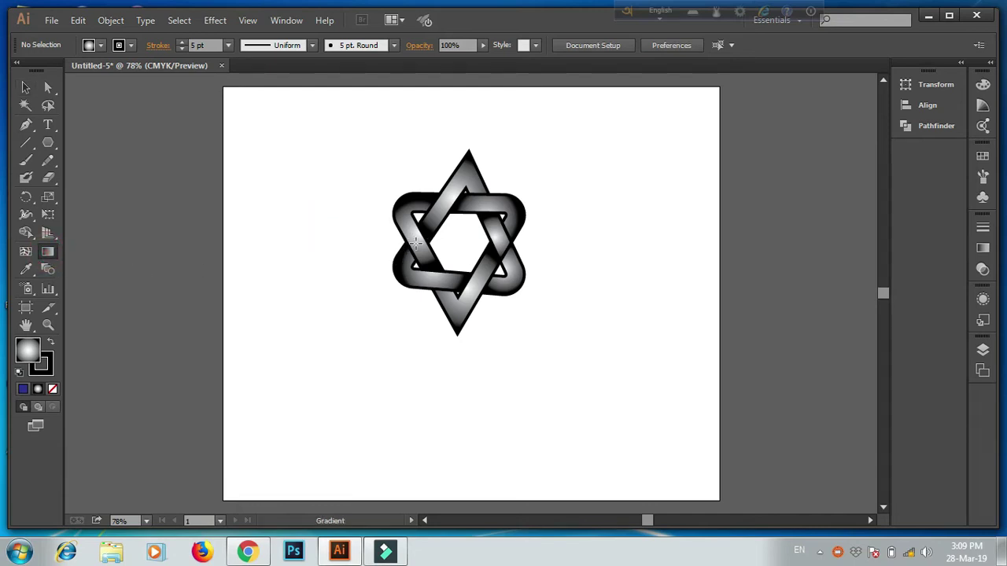
left_click(416, 240)
left_click(448, 232)
left_click_drag(531, 234, 569, 231)
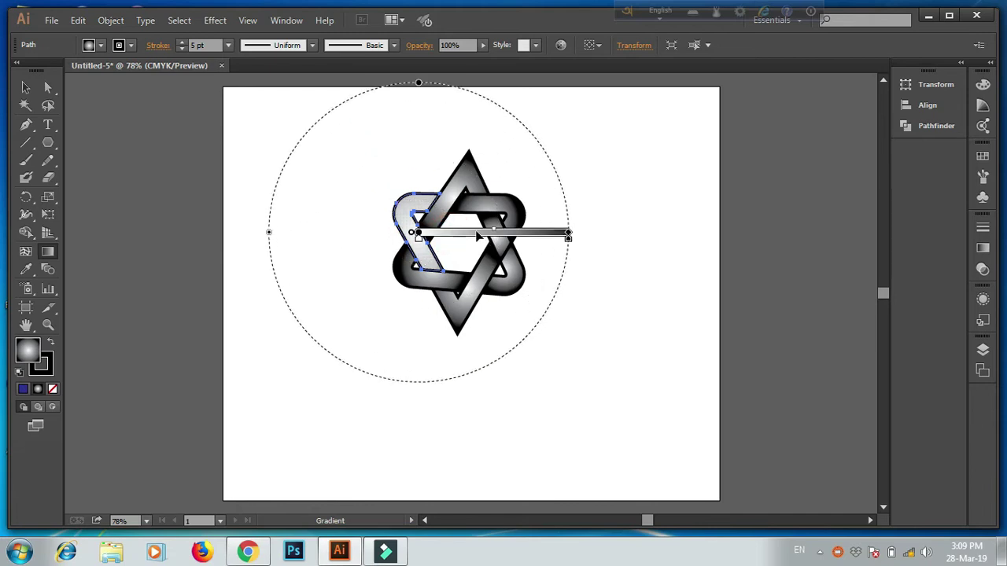
mouse_move(477, 234)
left_mouse_down()
mouse_move(536, 236)
mouse_move(512, 232)
left_mouse_up()
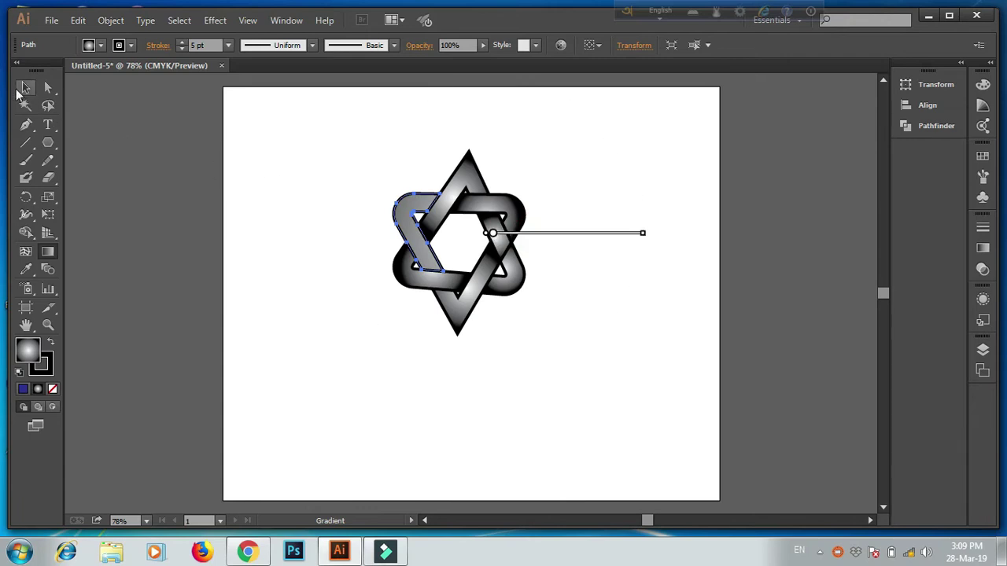
key("v")
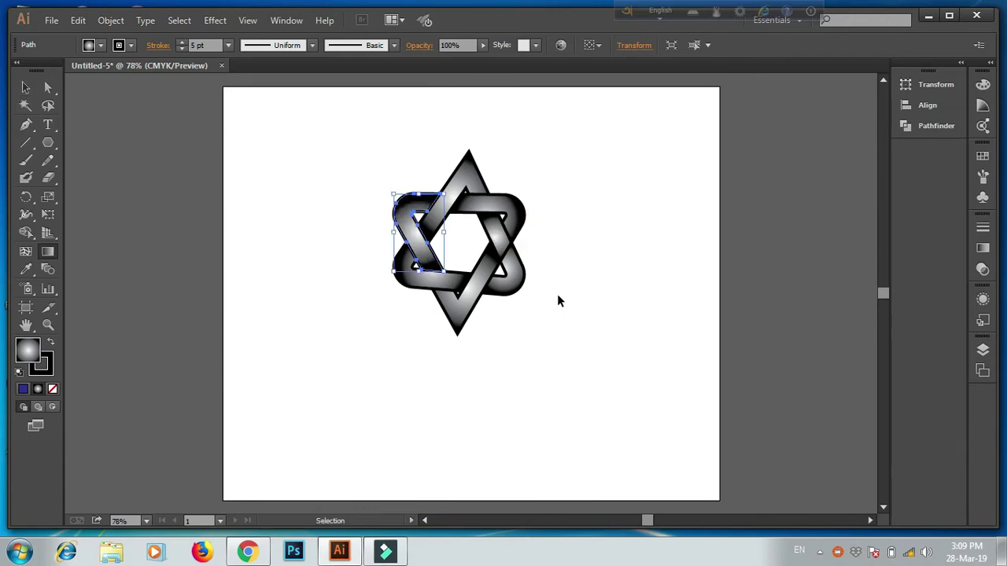
left_click(557, 293)
- Select the whole star, group its parts, and deselect it
left_click(25, 88)
left_click(621, 235)
left_click_drag(346, 187, 532, 319)
right_click(467, 240)
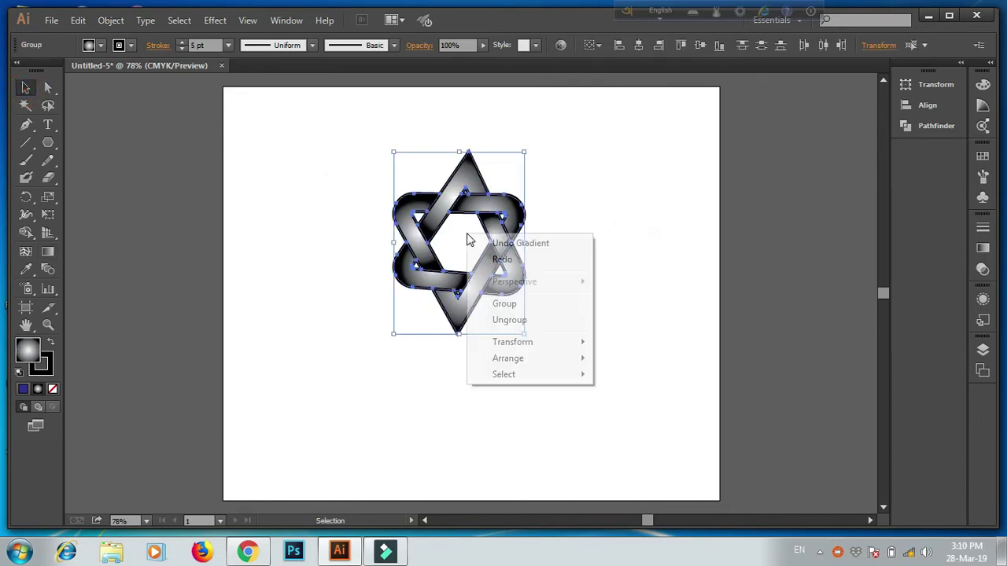
left_click(522, 301)
left_click(600, 292)
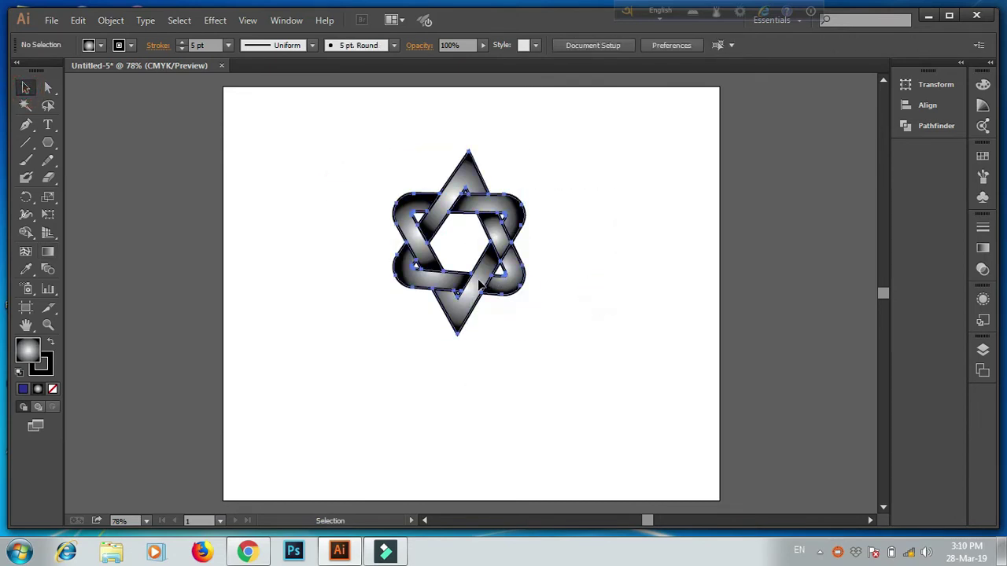
- Try to apply one continuous gradient across the grouped star from its left side to its right with the Gradient tool, and deselect it
left_click(480, 285)
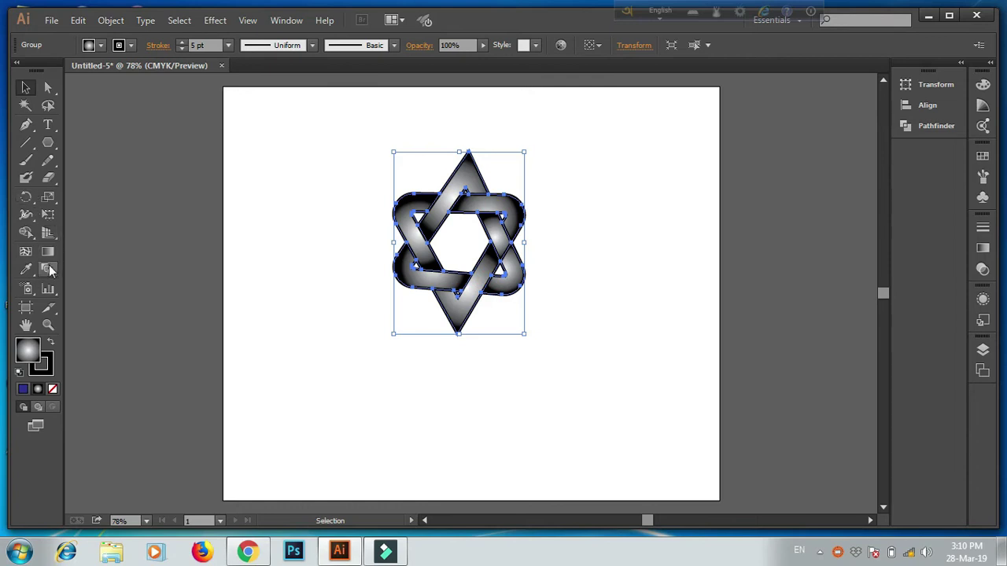
left_click(48, 252)
left_click_drag(361, 219, 569, 262)
left_click(311, 234)
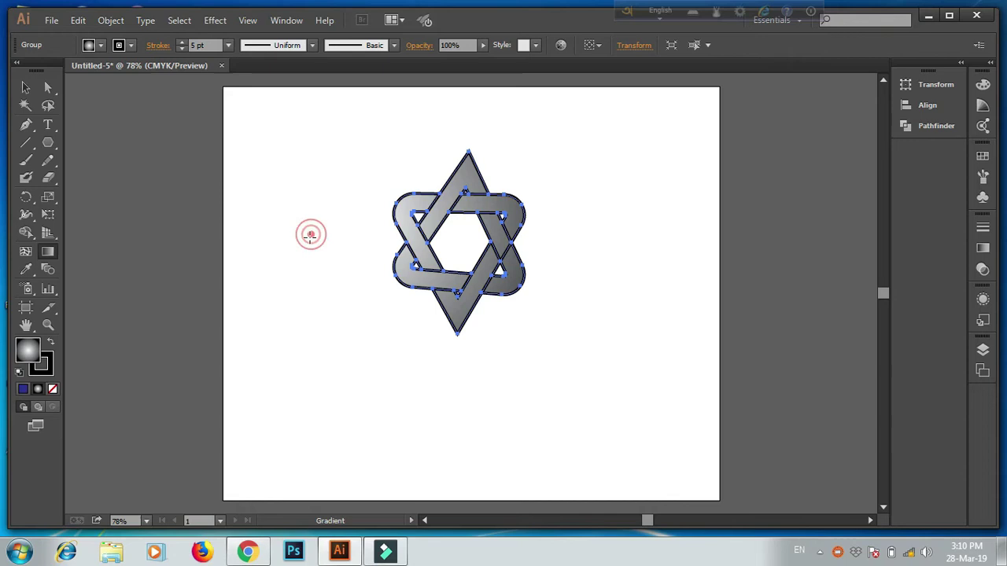
left_click(25, 87)
left_click(322, 147)
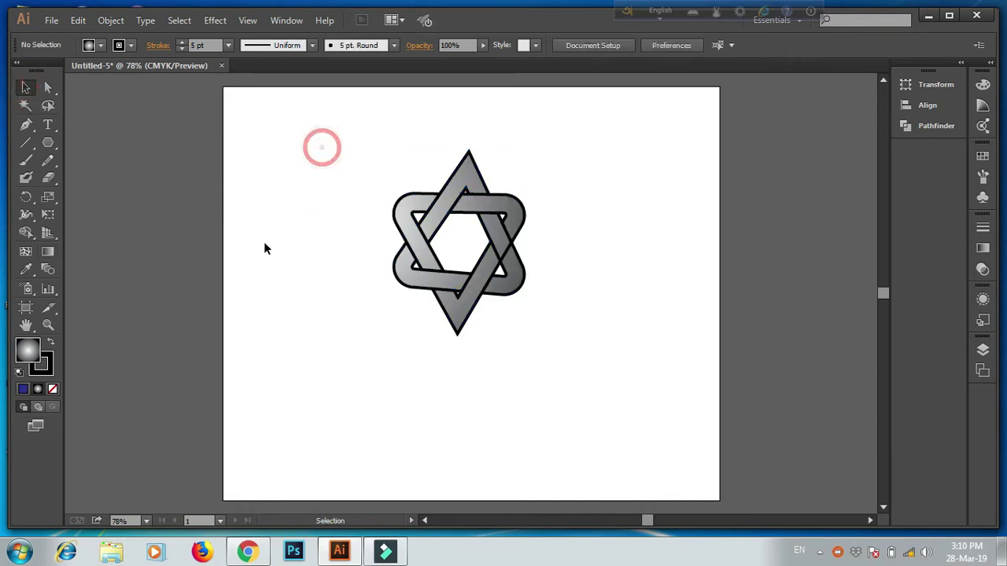
- Undo the gradient drawn across the whole star and leave it deselected
key("a")
key("ctrl+a")
key("v")
left_click(567, 275)
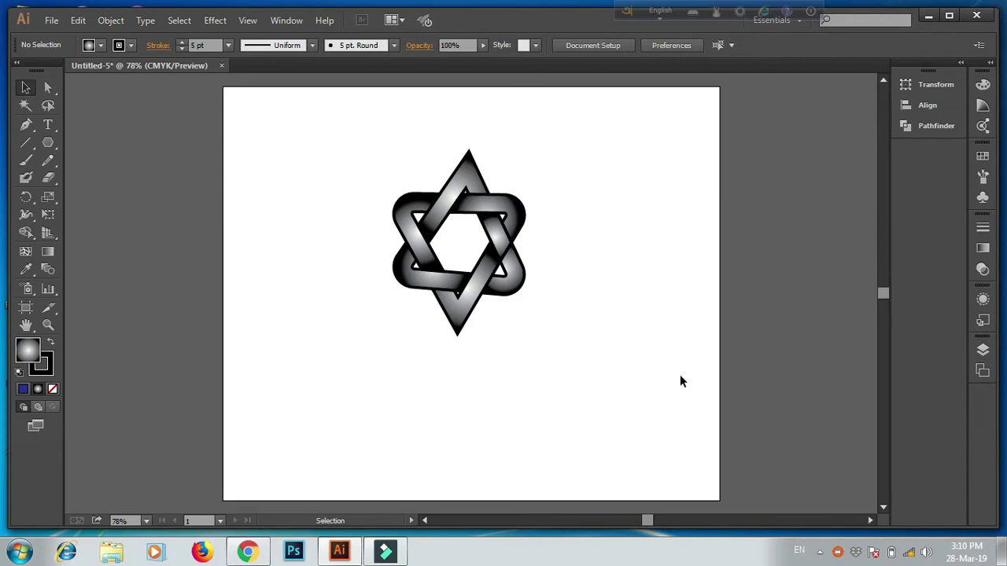
- Draw a wide, flat ellipse just below the star and change its gradient type to Linear
left_click_drag(48, 143, 110, 179)
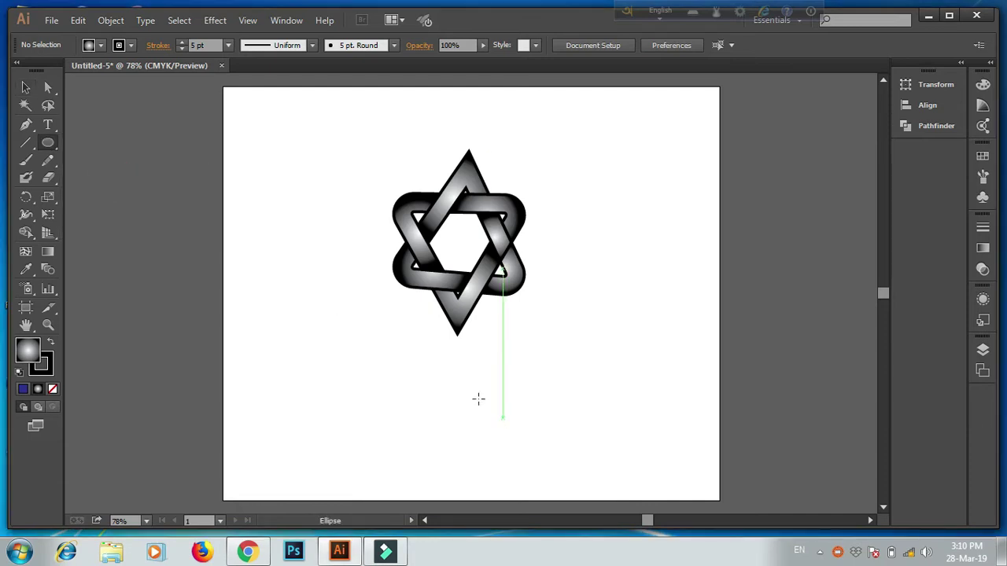
left_click_drag(404, 359, 520, 391)
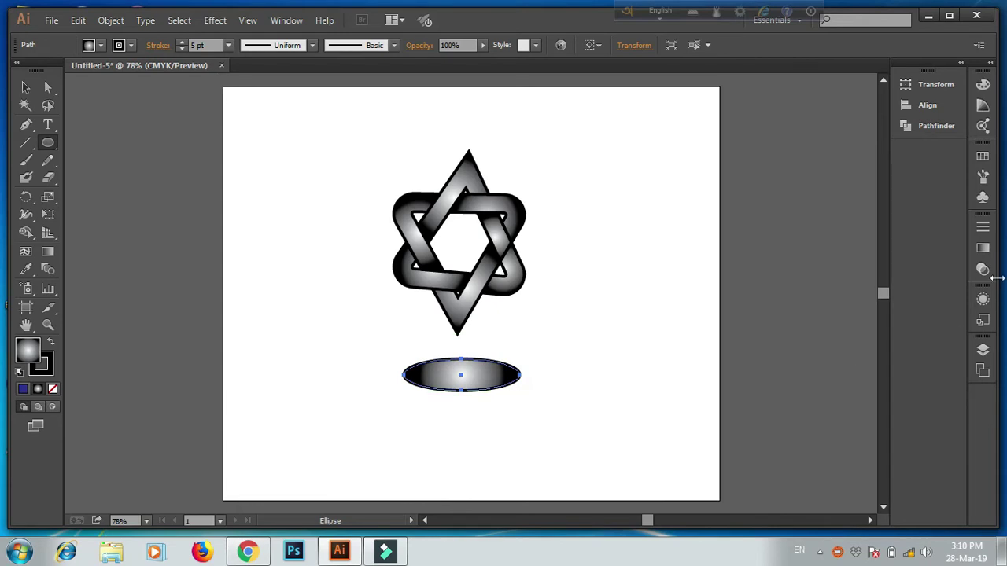
left_click(982, 248)
left_click(896, 235)
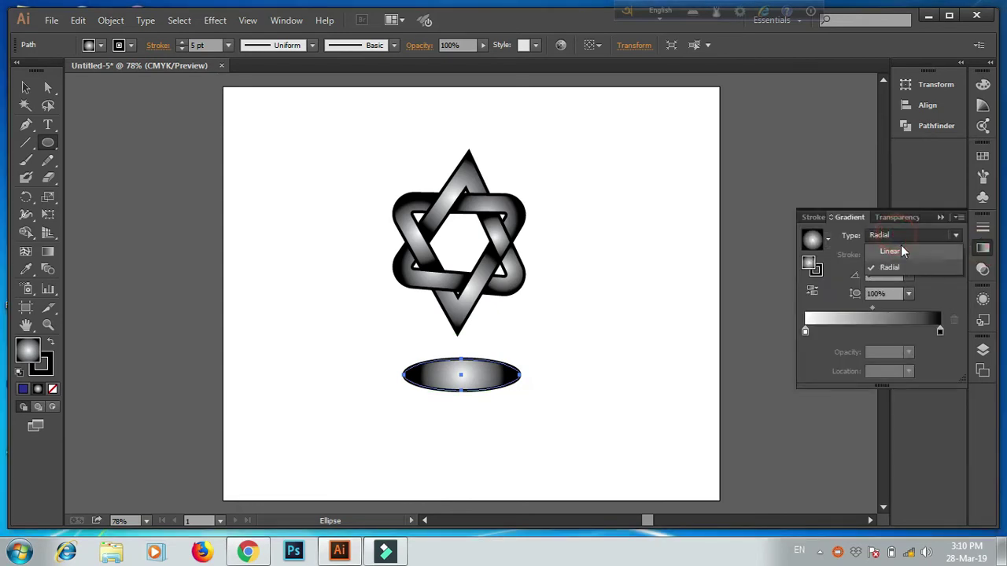
left_click(898, 245)
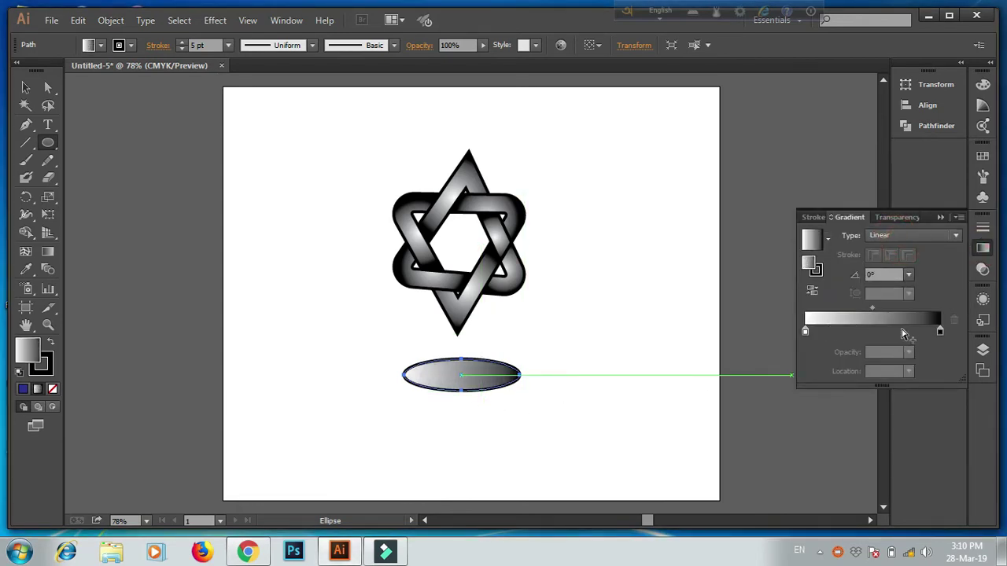
- Set the ellipse's gradient midpoint location to 63.1%, reduce its stroke weight to 0 pt, and deselect it
mouse_move(871, 308)
left_mouse_down()
mouse_move(836, 311)
mouse_move(890, 313)
left_mouse_up()
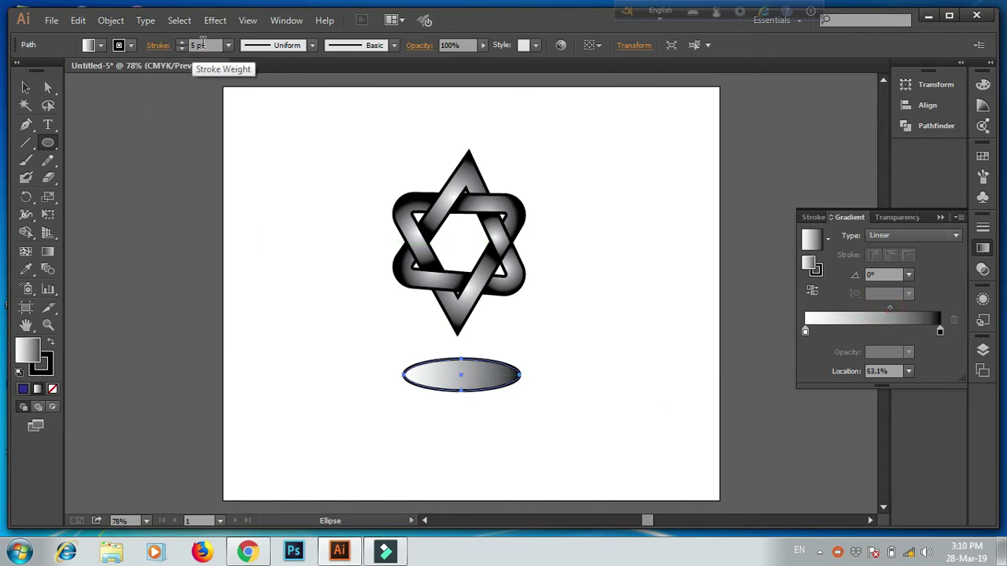
left_click(183, 49)
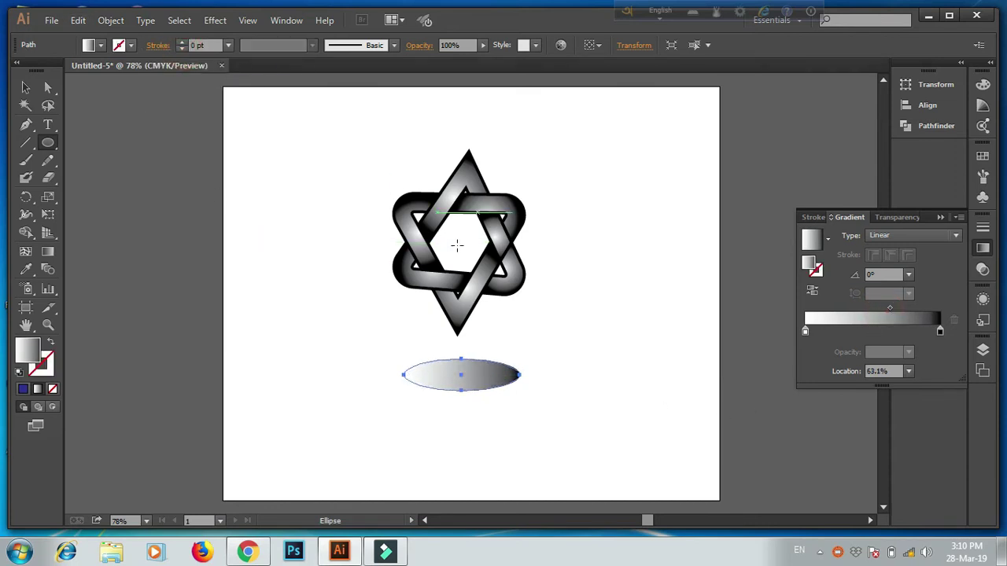
left_click(26, 86)
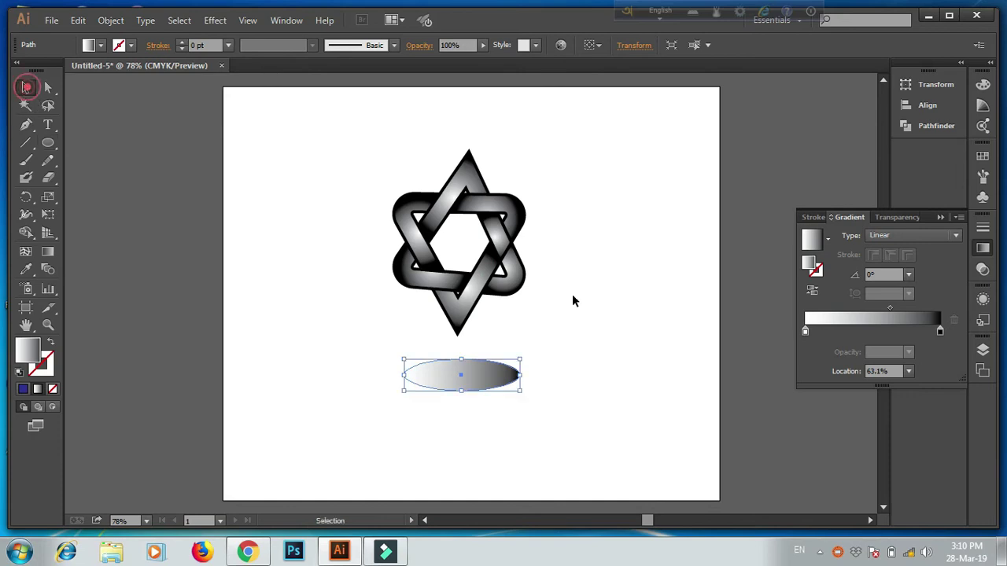
left_click(613, 318)
- Move the ellipse slightly left beneath the star and set its gradient midpoint location to 37.43%
left_click_drag(461, 370, 457, 365)
left_click(567, 373)
left_click(494, 378)
left_click_drag(888, 306, 852, 305)
left_click(607, 330)
- Apply a Gaussian Blur with a radius of 55.1 pixels to the ellipse, using the preview
left_click(483, 375)
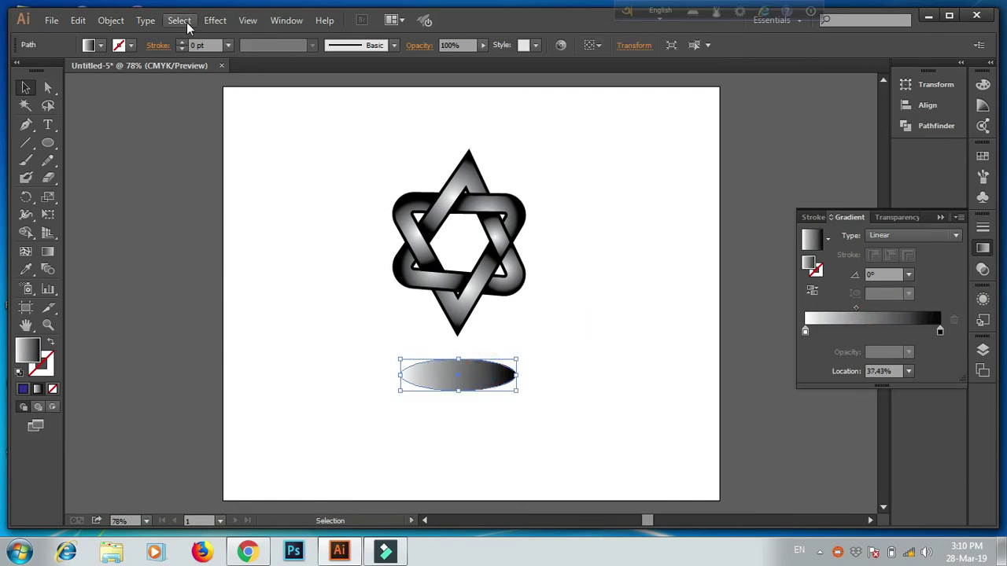
left_click(216, 22)
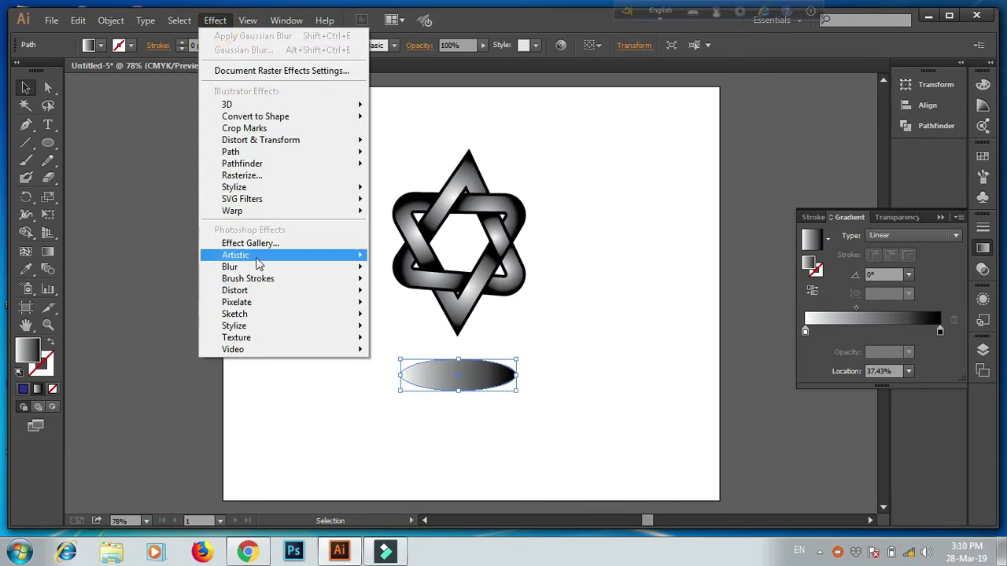
mouse_move(256, 268)
left_click(434, 273)
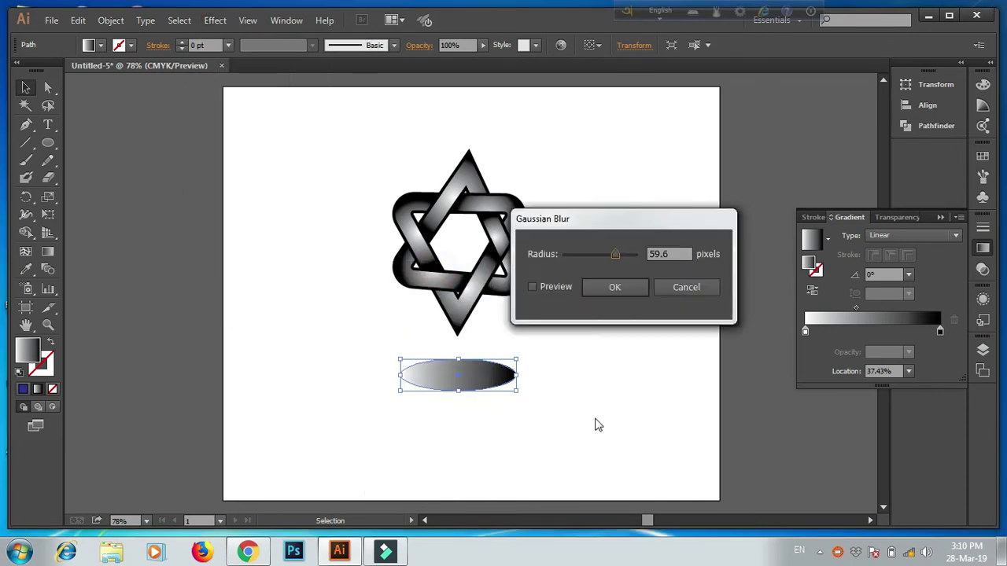
left_click(532, 287)
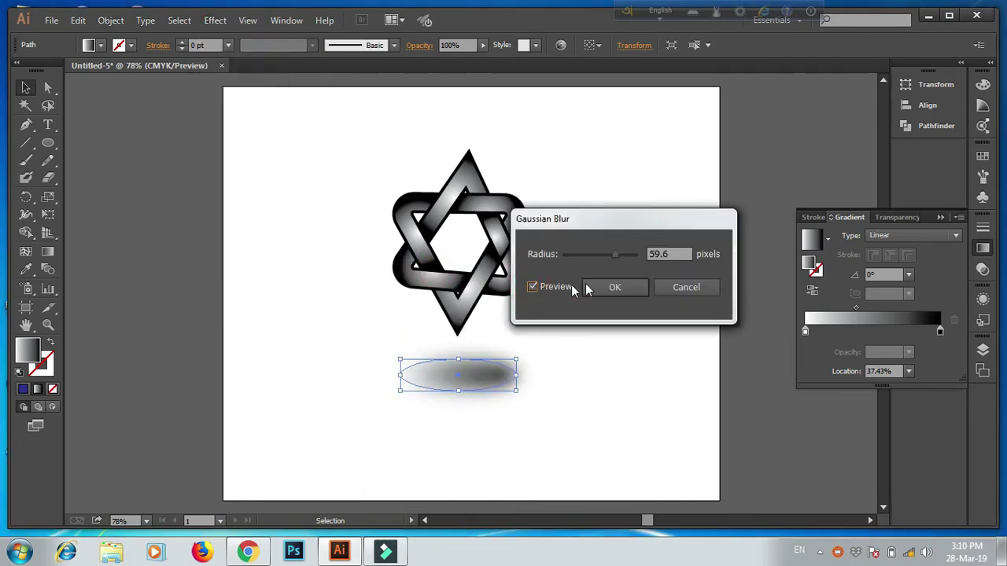
left_click(620, 254)
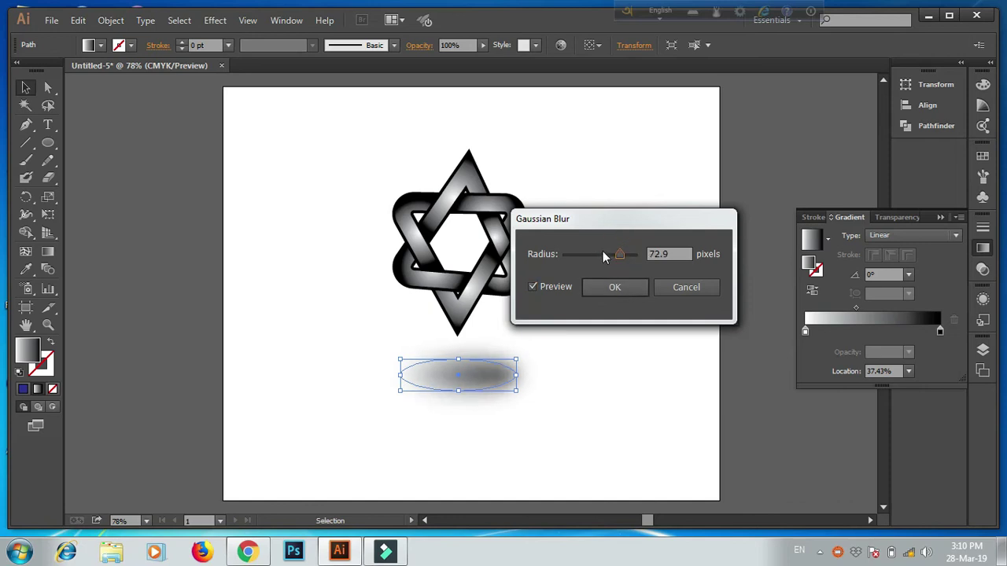
left_click(606, 254)
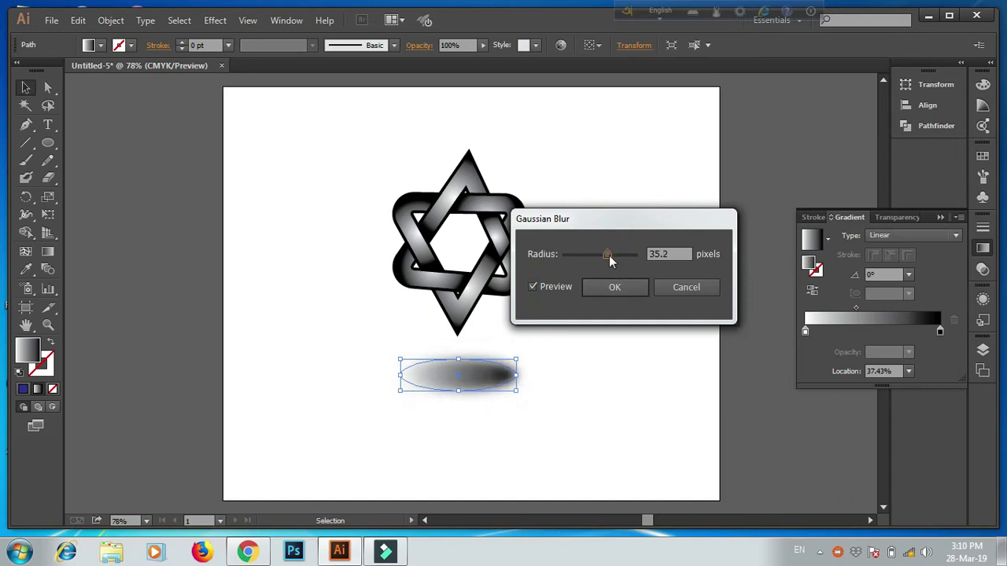
left_click(618, 287)
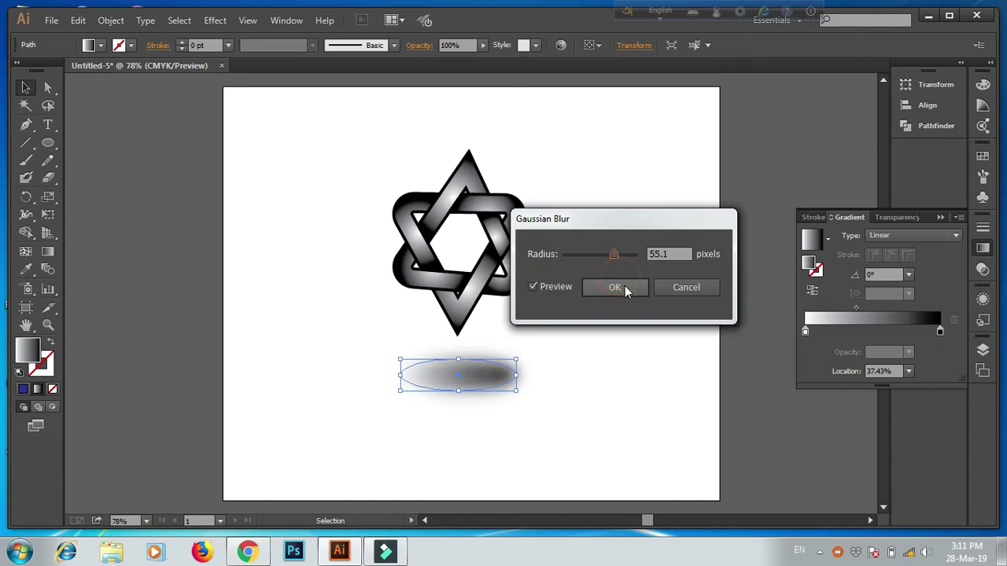
- Set the blurred ellipse's gradient midpoint location to 46.52%, move it up and left beneath the star's bottom tip, and deselect it
left_click(855, 303)
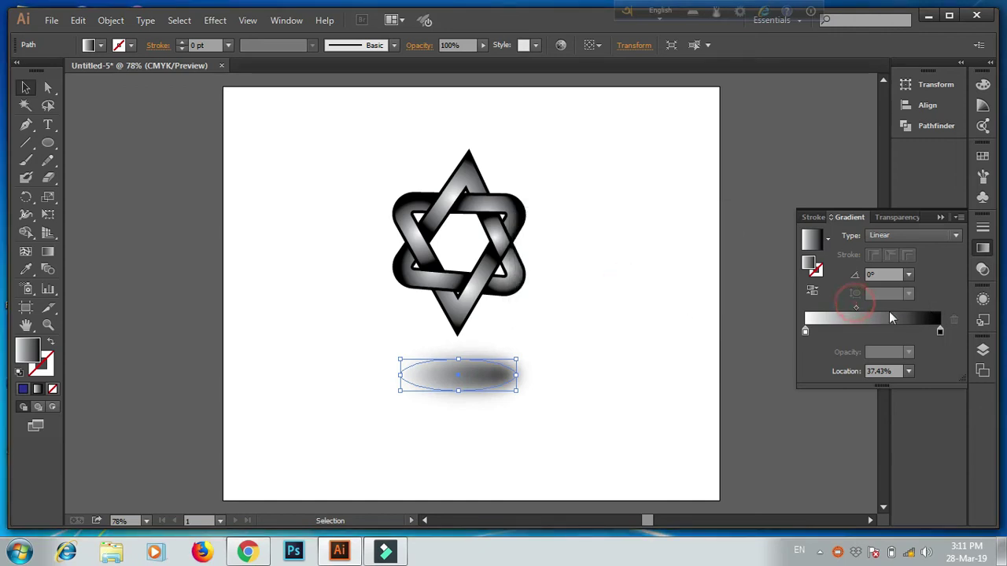
mouse_move(856, 308)
left_mouse_down()
mouse_move(884, 306)
mouse_move(868, 307)
left_mouse_up()
left_click(629, 350)
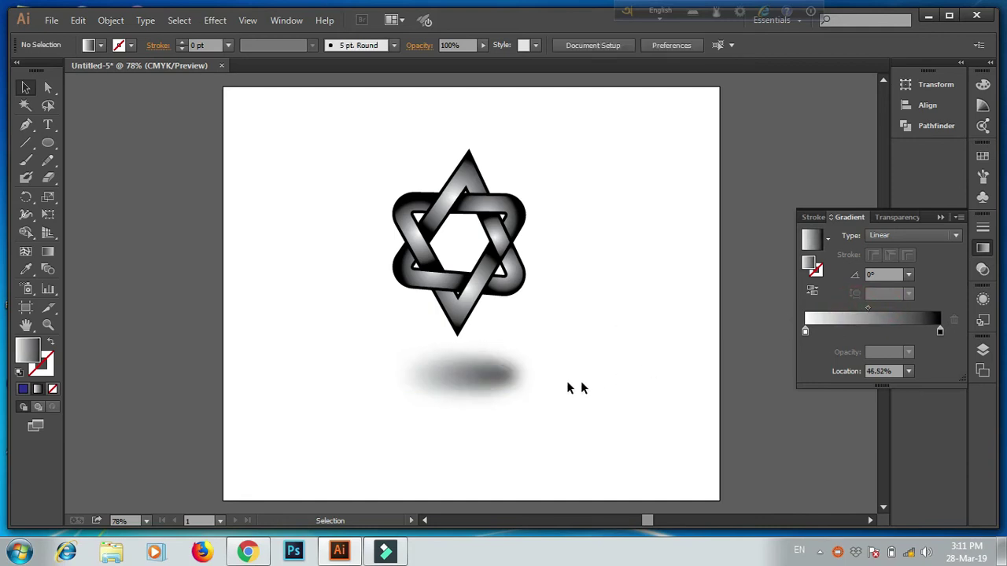
left_click_drag(507, 376, 521, 354)
left_click(586, 333)
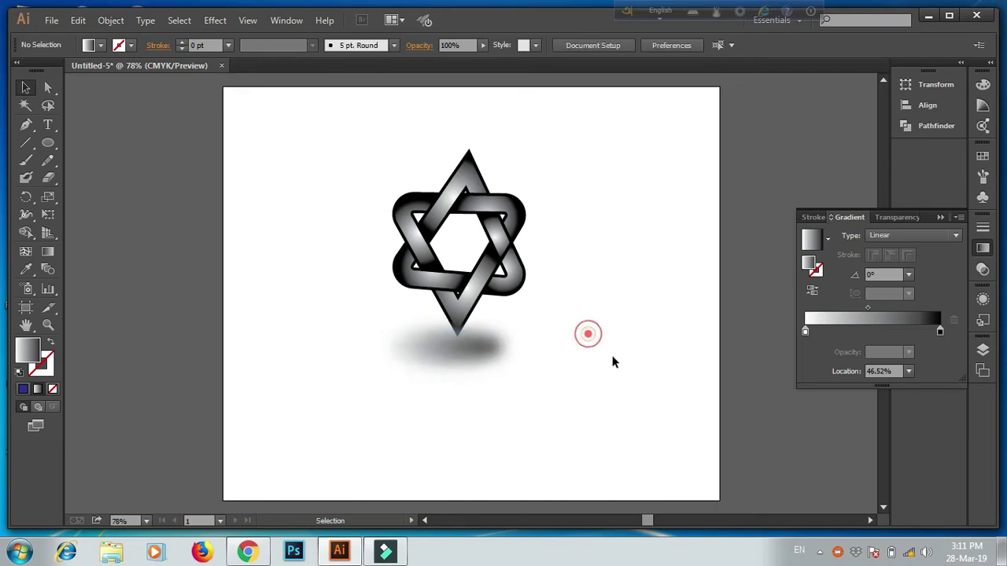
- Move the blurred ellipse slightly right and down beneath the star's bottom tip and deselect it
left_click_drag(449, 341, 470, 354)
left_click(603, 339)
left_click(590, 346)
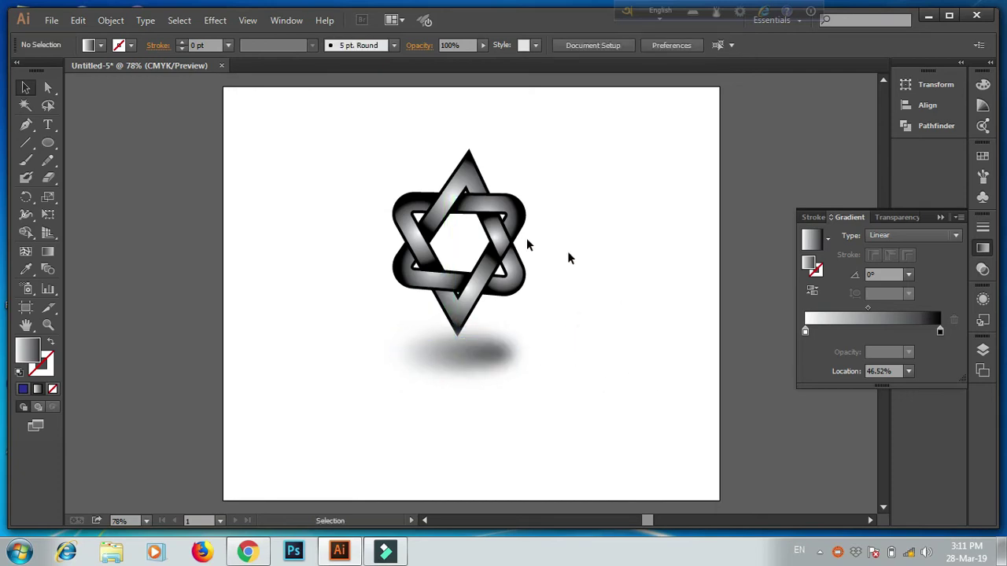
- Start a Stylize Drop Shadow effect on the star group and turn on its preview
left_click(478, 211)
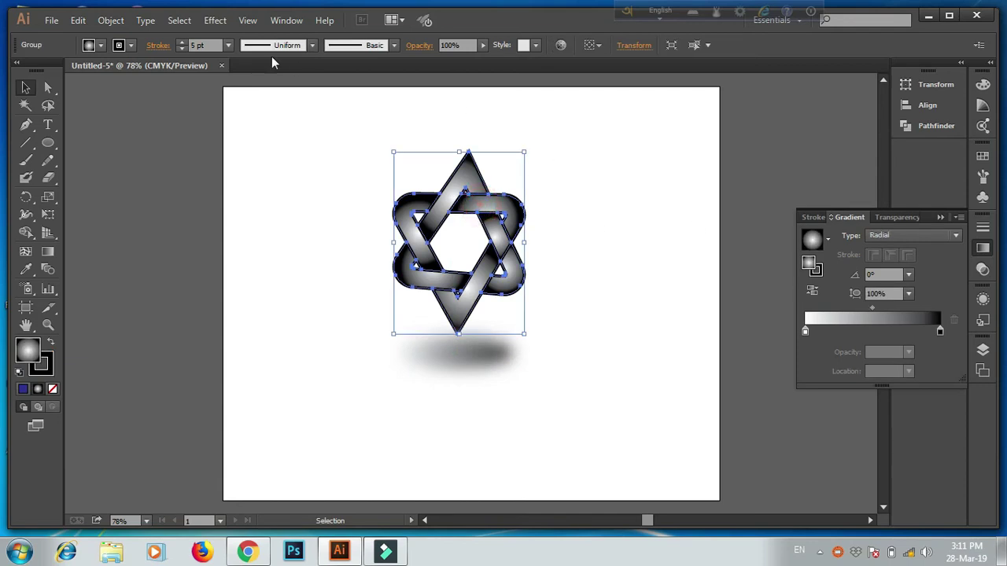
left_click(215, 20)
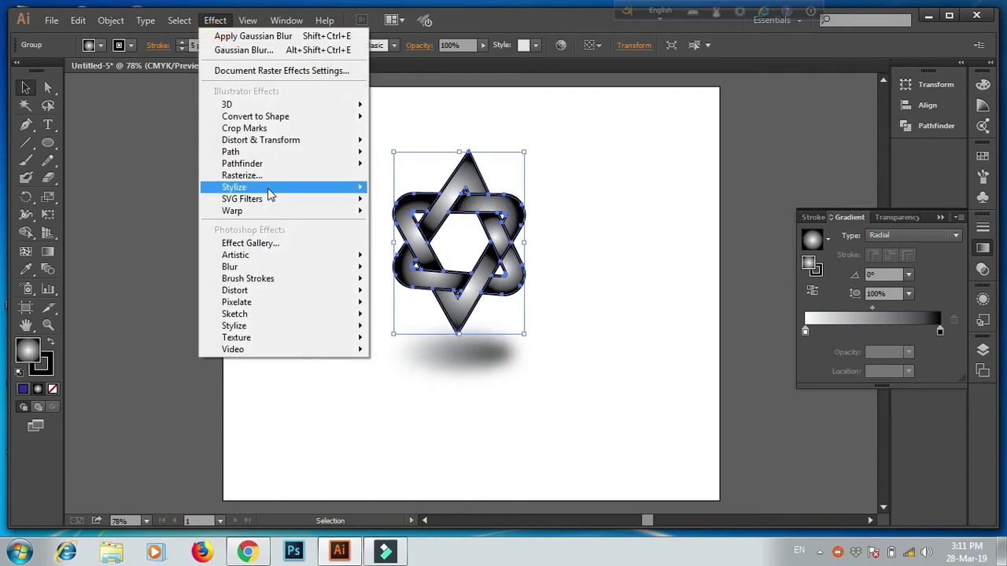
mouse_move(268, 193)
left_click(414, 189)
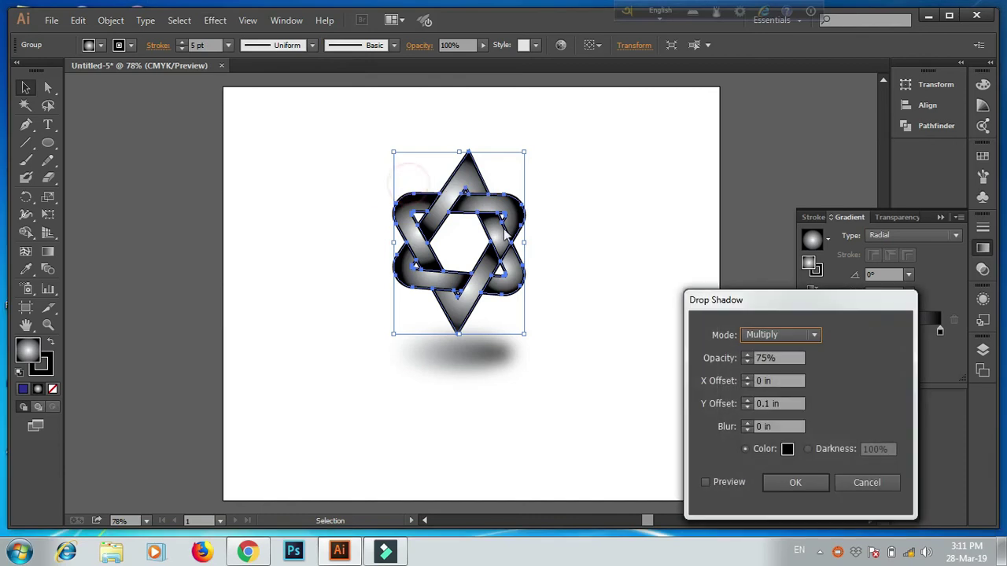
left_click_drag(743, 300, 728, 174)
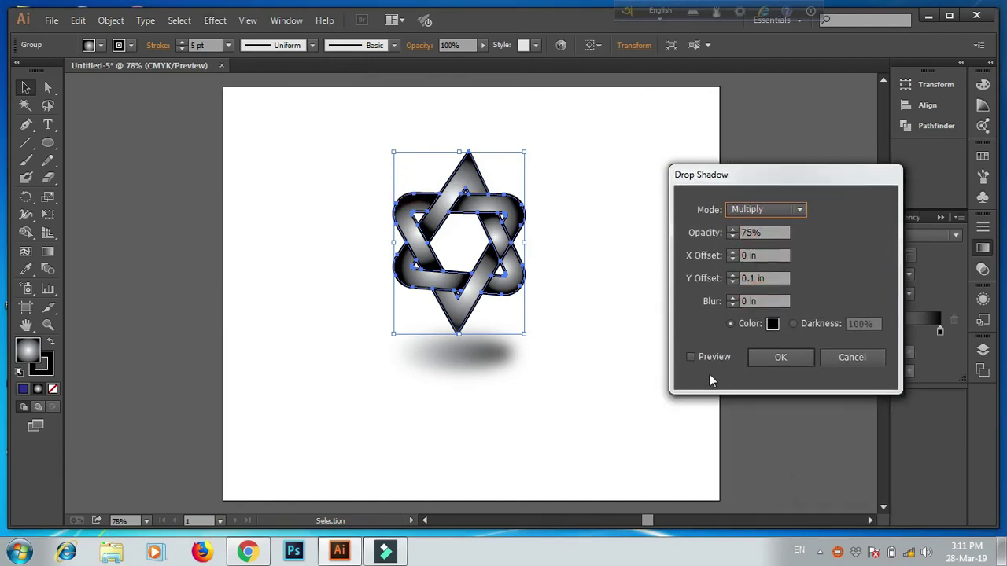
left_click(691, 358)
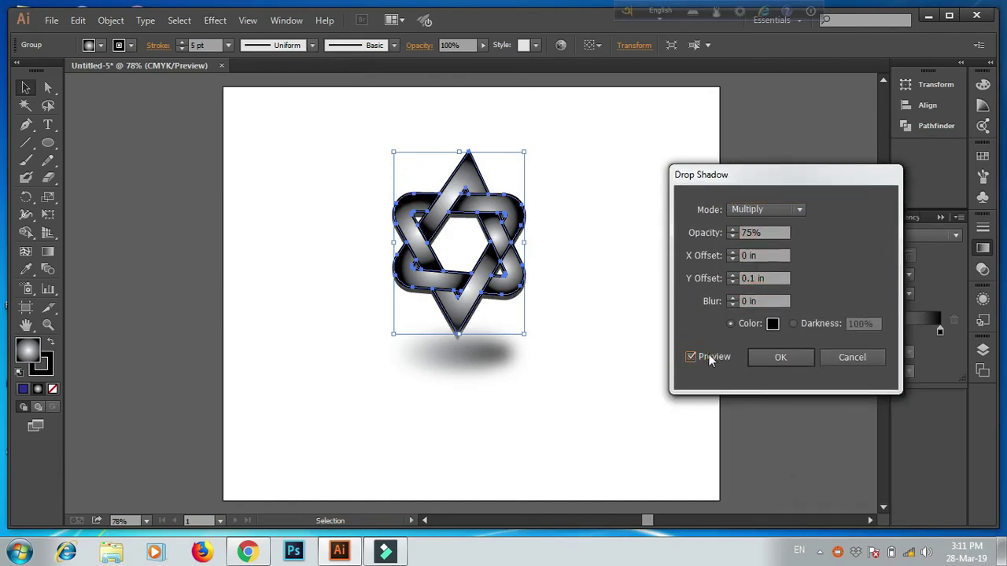
- Try higher opacity values for the star's drop shadow and return the opacity to 75%
left_click(732, 230)
left_click(732, 229)
left_click(732, 230)
left_click(732, 229)
left_click(733, 229)
left_click(732, 230)
left_click(733, 230)
left_click(732, 230)
left_click(733, 230)
left_click(733, 230)
left_click_drag(732, 236, 732, 236)
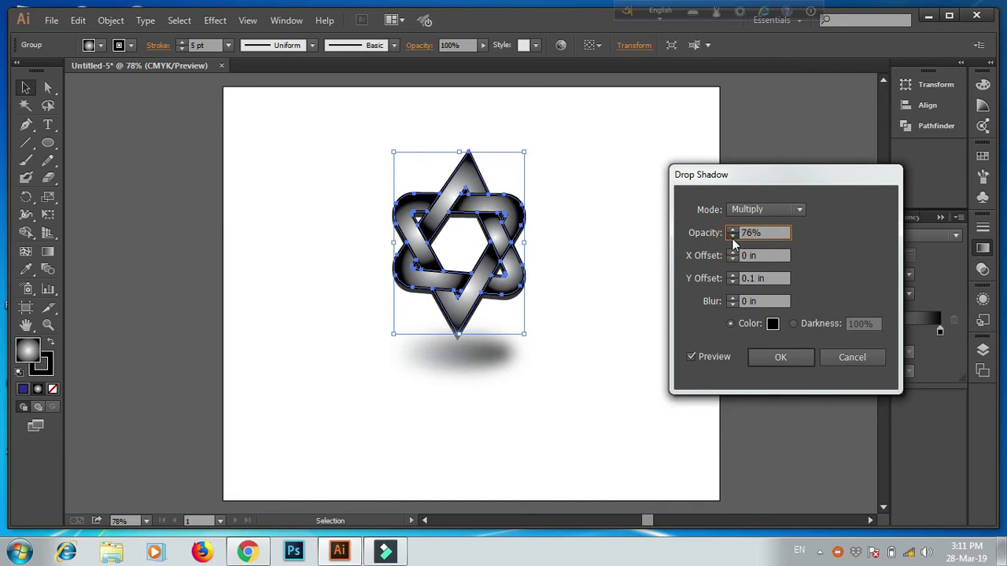
- Try several blend modes for the drop shadow, settle on Normal, and use the black color option instead of darkness
left_click(772, 210)
left_click(768, 261)
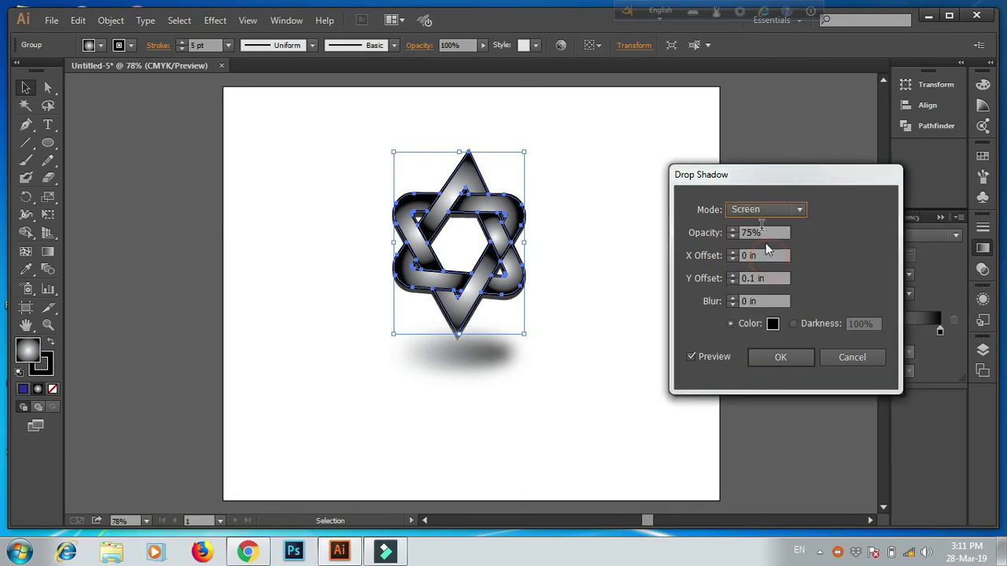
scroll(761, 211, "down", 4)
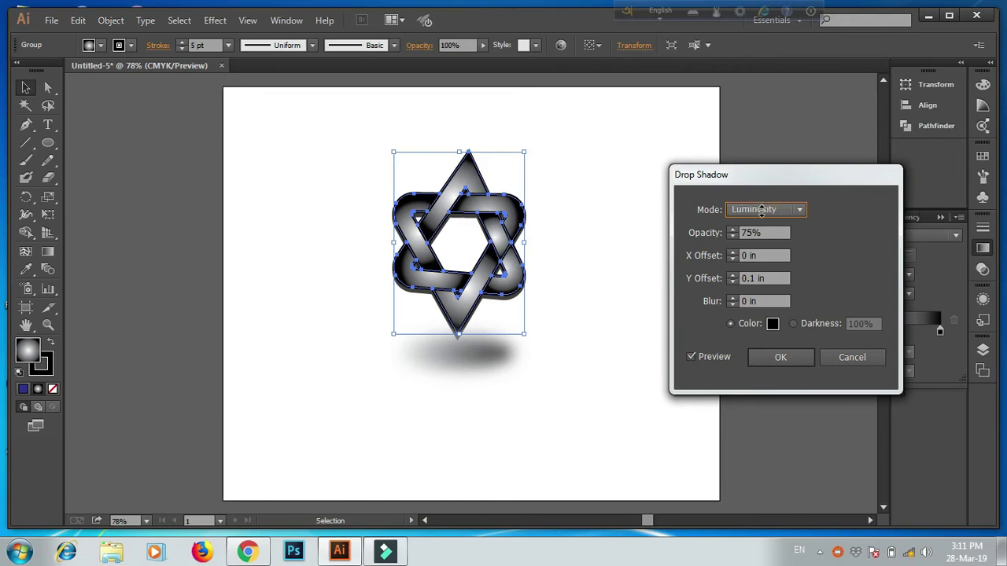
scroll(761, 211, "up", 6)
left_click(795, 324)
left_click(773, 324)
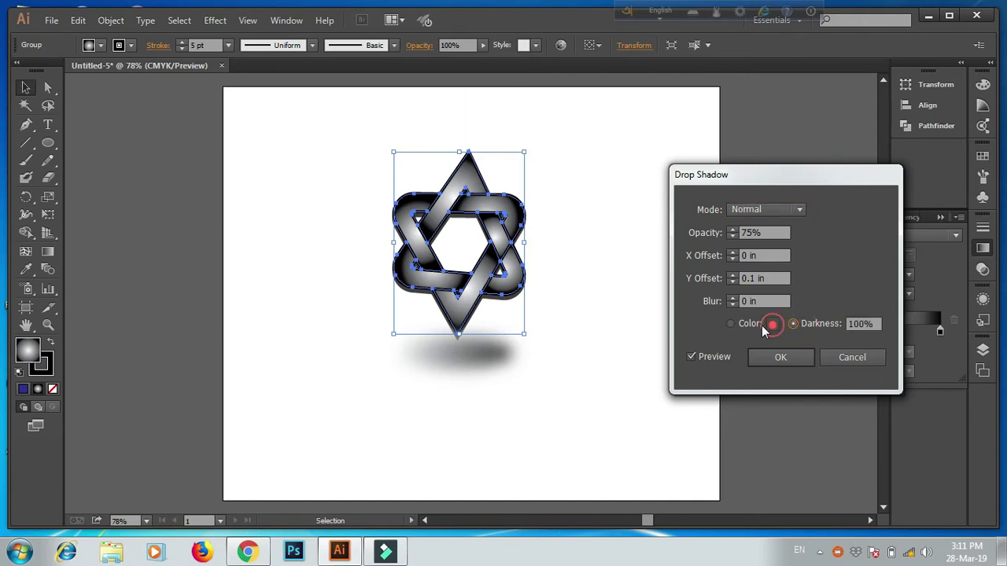
- Set the drop shadow's blur to 0.1 in and its Y offset to 0.2 in
left_click(735, 299)
left_click(735, 299)
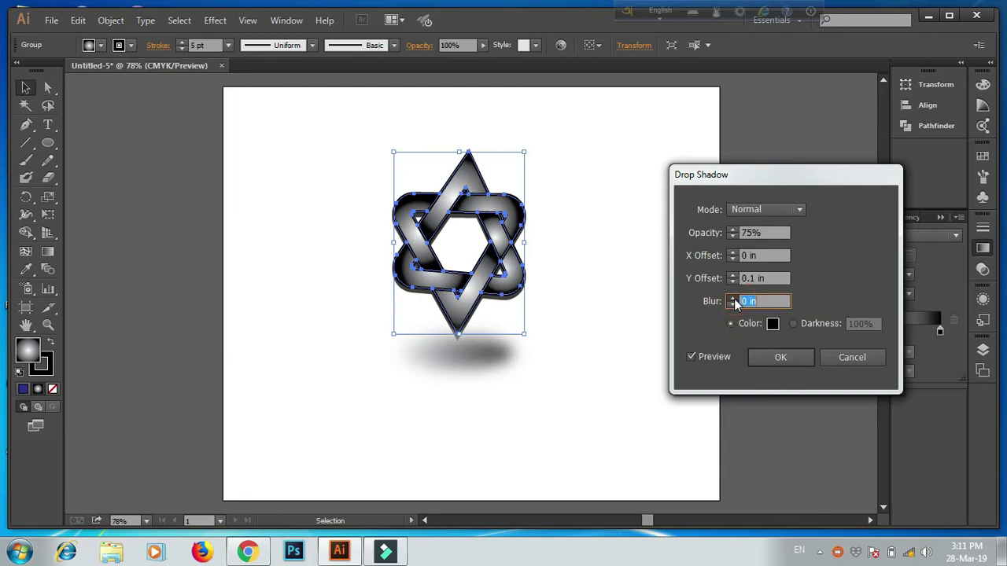
left_click(733, 275)
left_click(733, 276)
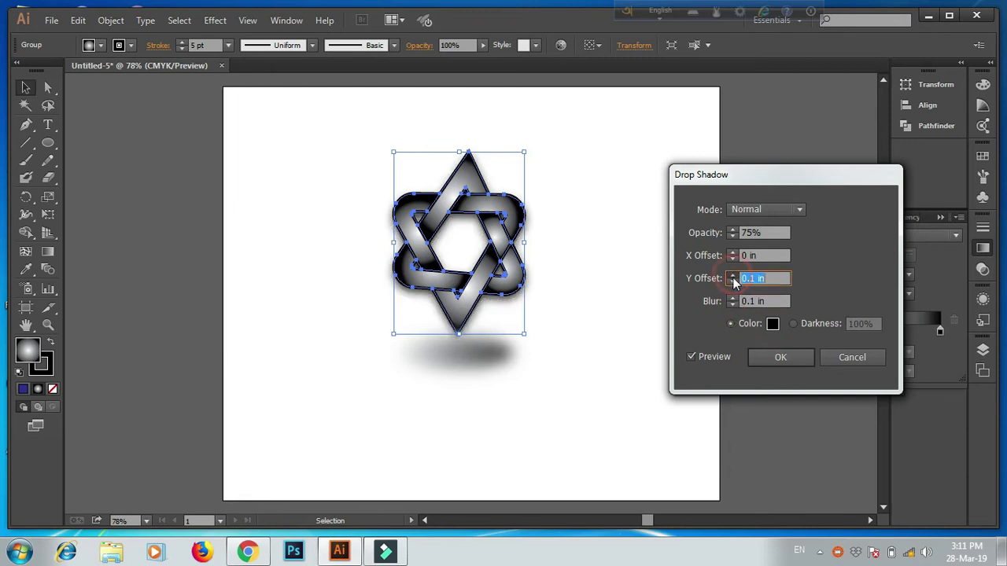
- Try an X offset of 0.4 in for the drop shadow and reset it to 0 in
left_click(733, 252)
left_click(733, 251)
left_click(733, 252)
left_click(735, 256)
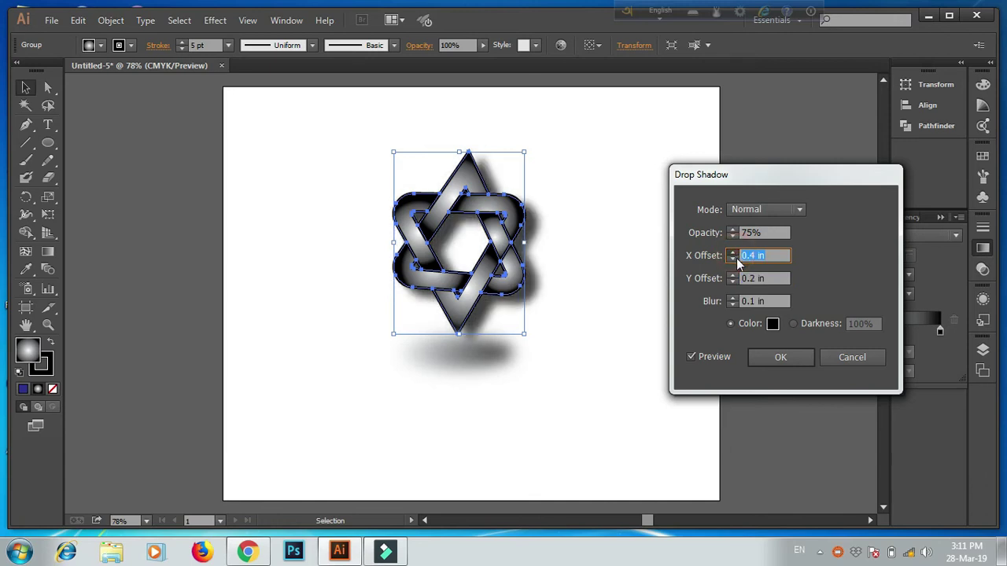
left_click(734, 260)
left_click(734, 260)
left_click(732, 258)
left_click(732, 259)
left_click(732, 260)
left_click(732, 260)
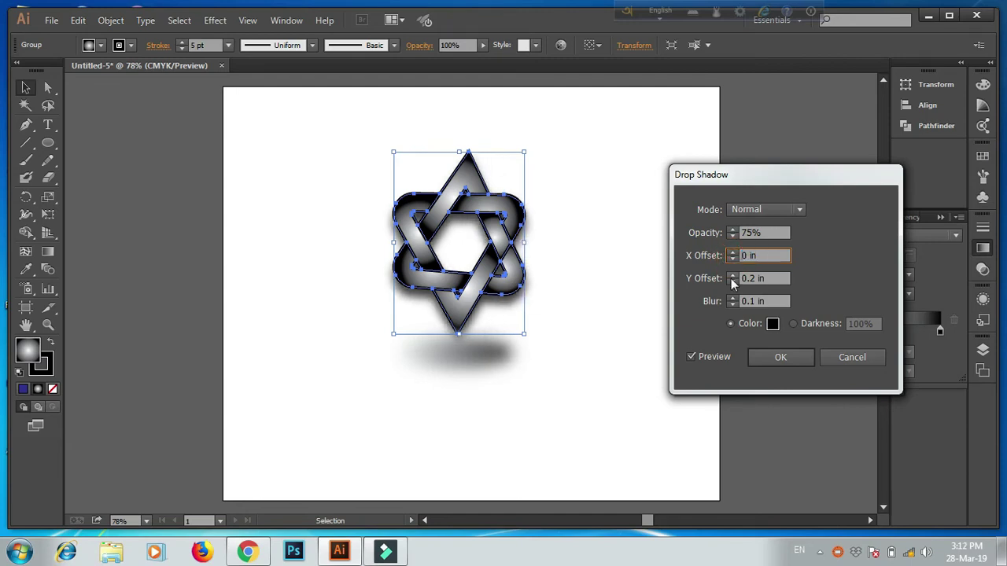
- Set the drop shadow's Y offset to 0.1 in, apply the effect, and deselect the star
left_click(732, 282)
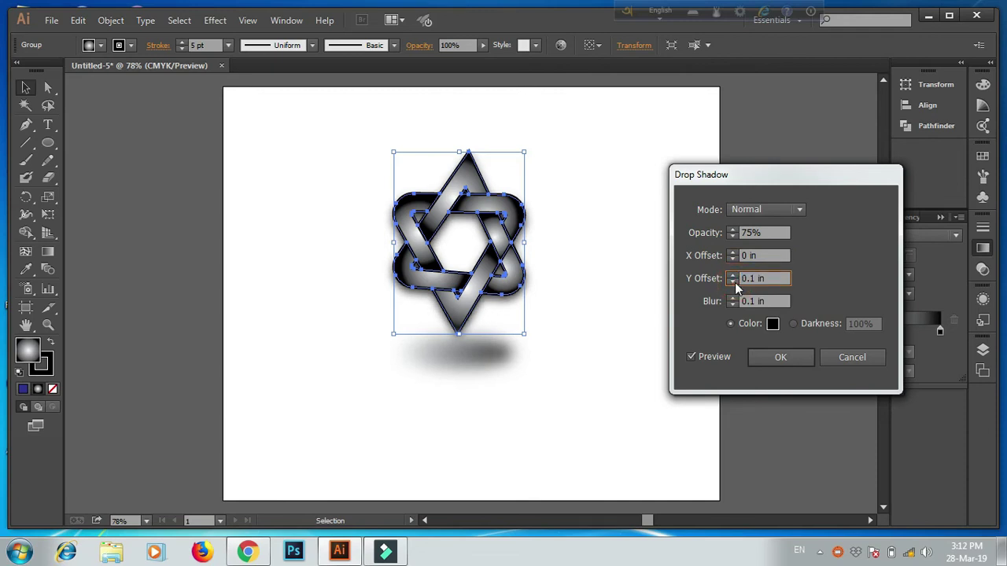
left_click(780, 357)
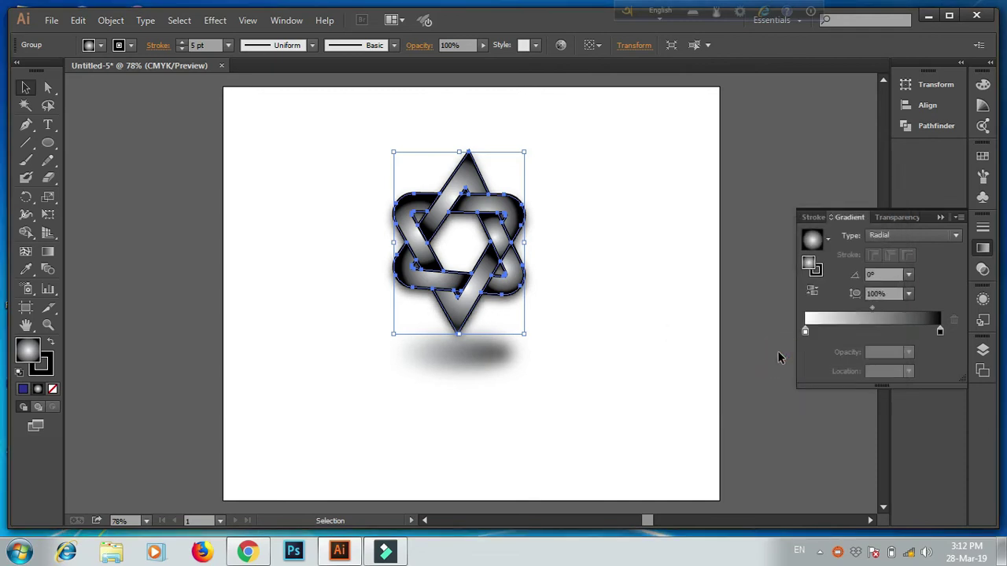
left_click(738, 250)
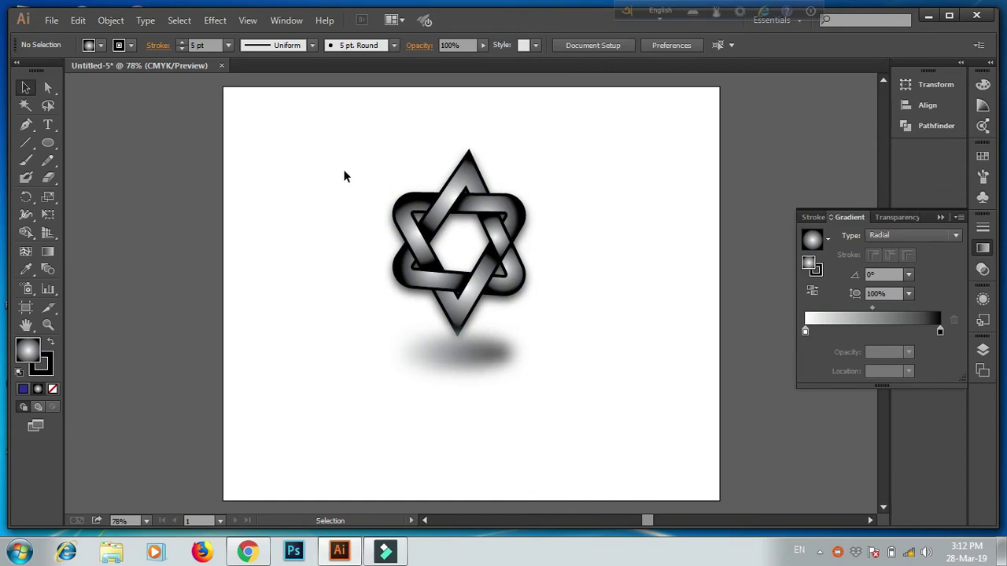
- Group the star with its shadow ellipse and move the group up to the artboard's upper edge
left_click_drag(344, 176, 546, 335)
left_click_drag(350, 179, 558, 408)
right_click(470, 284)
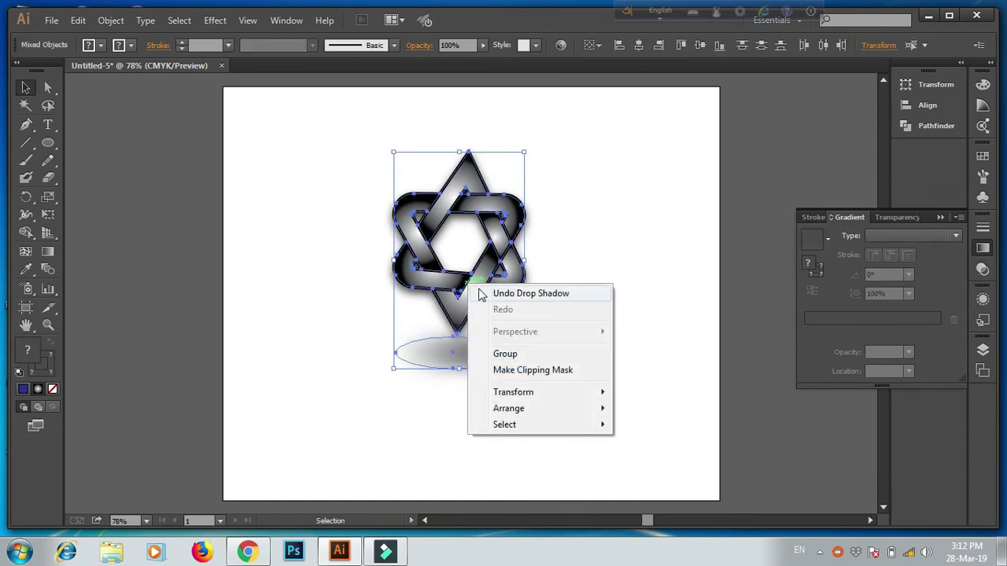
left_click(503, 354)
left_click_drag(483, 285, 462, 213)
left_click(574, 243)
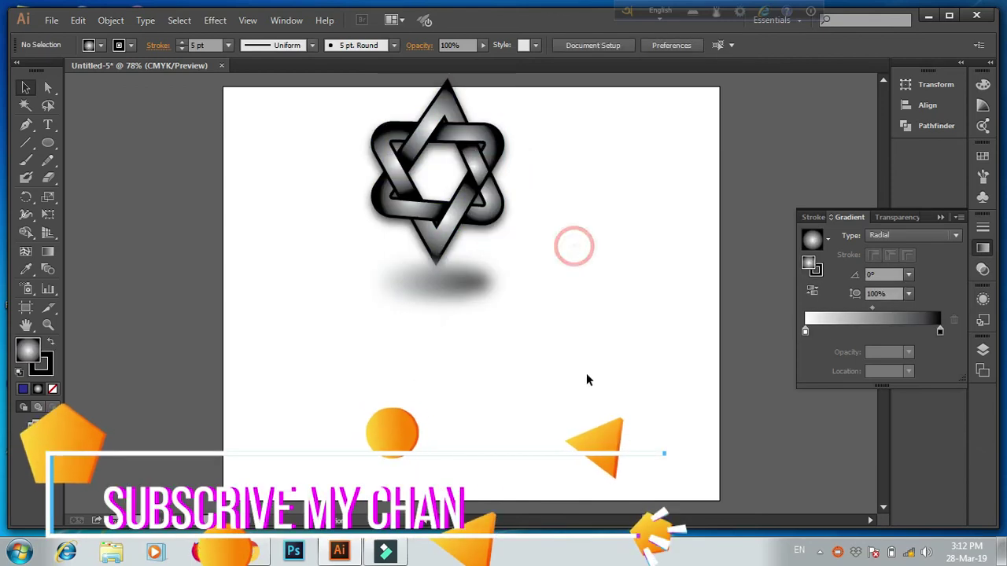
- Ungroup the star and ellipse, move the ellipse slightly down to widen the gap below the star, and deselect it
left_click(449, 291)
right_click(434, 275)
left_click(477, 361)
left_click_drag(450, 287, 443, 312)
left_click(535, 273)
left_click(443, 301)
left_click(566, 288)
left_click(586, 297)
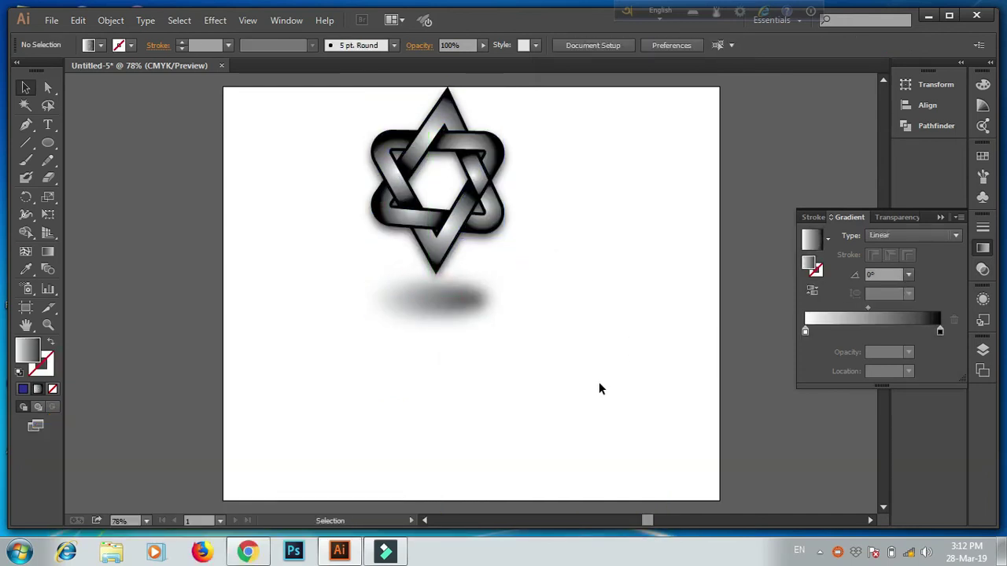
- Add the text "YOUR LOGO NAME" below the ellipse in the Ethnocentric font
left_click(48, 124)
left_click(293, 366)
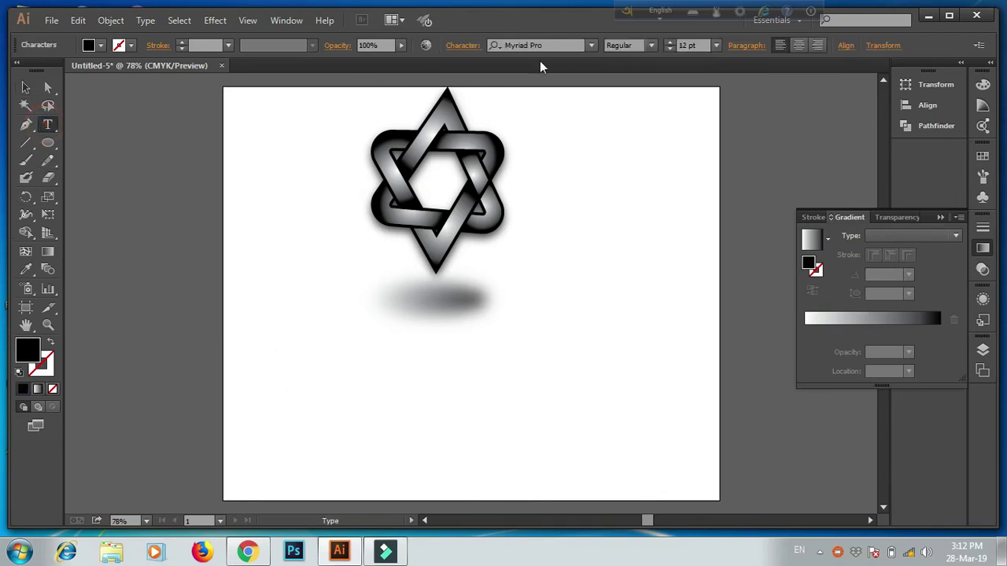
left_click(555, 45)
type("e")
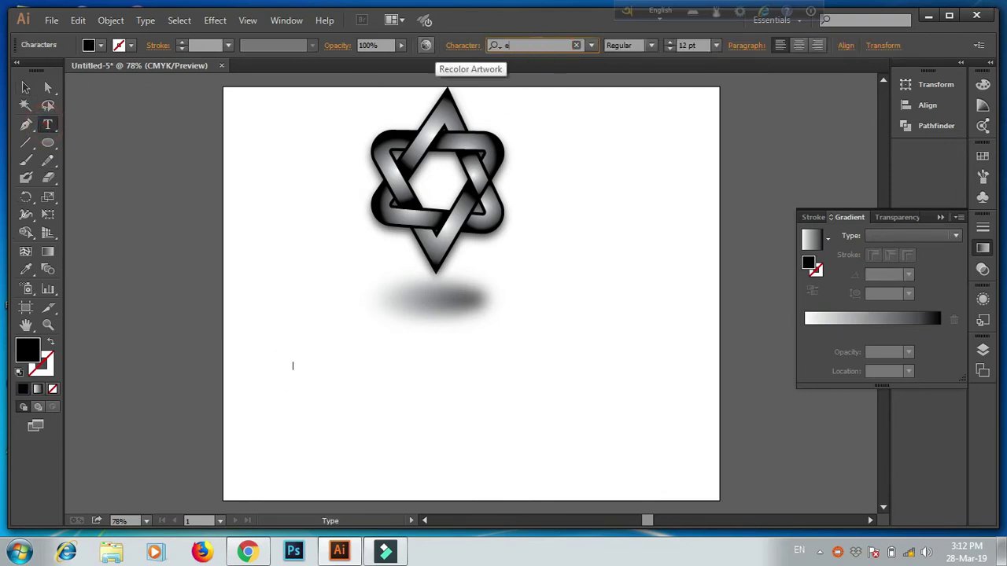
type("th")
left_click(566, 87)
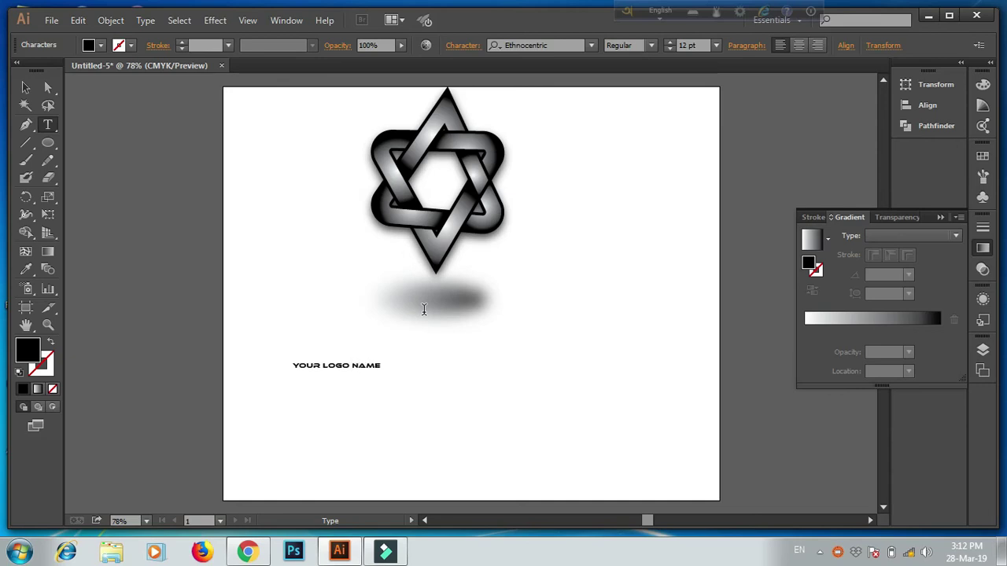
left_click(29, 92)
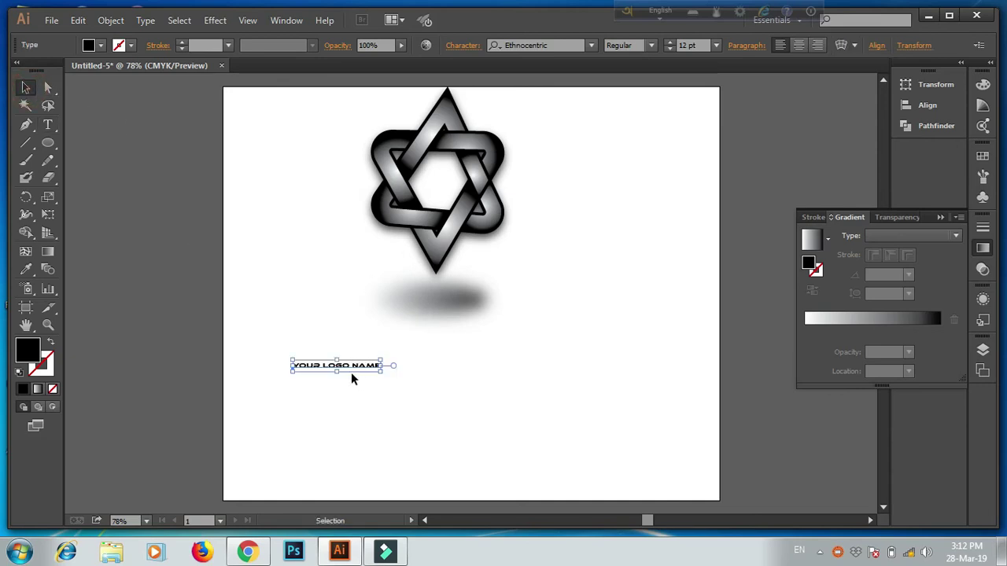
- Enlarge the logo name text to 28.64 pt and place it directly beneath the blurred ellipse
left_click_drag(354, 369, 483, 378)
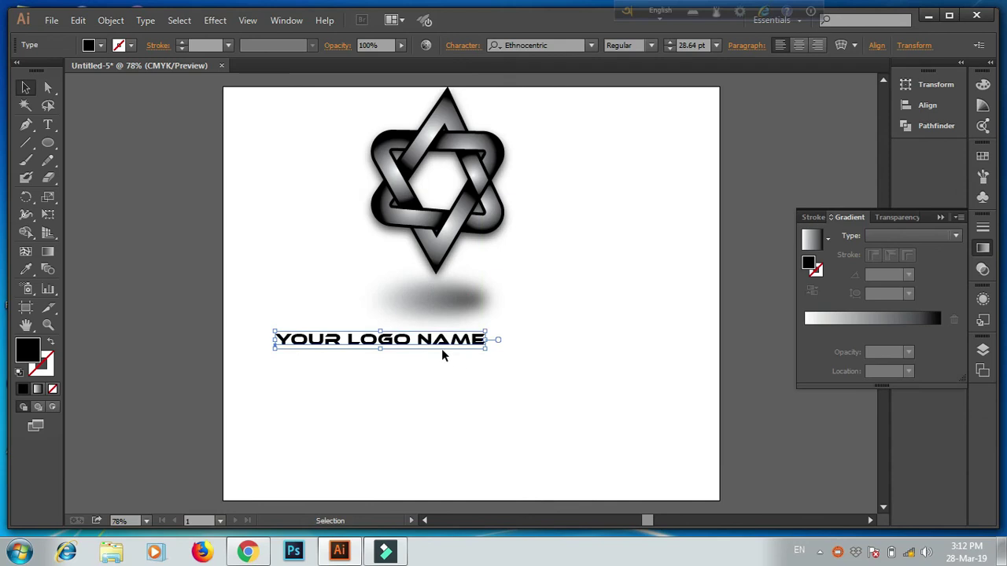
left_click_drag(429, 341, 472, 342)
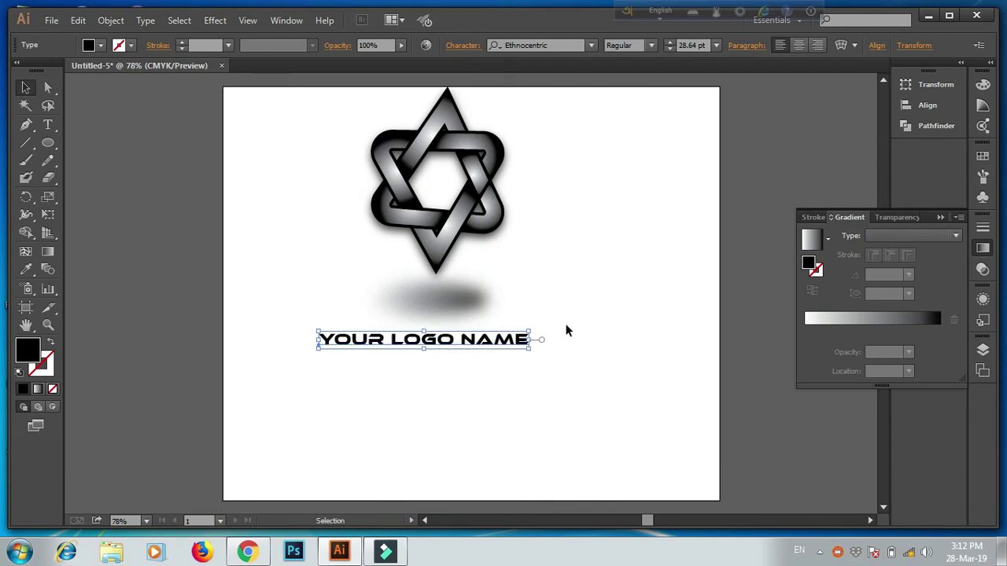
left_click(609, 302)
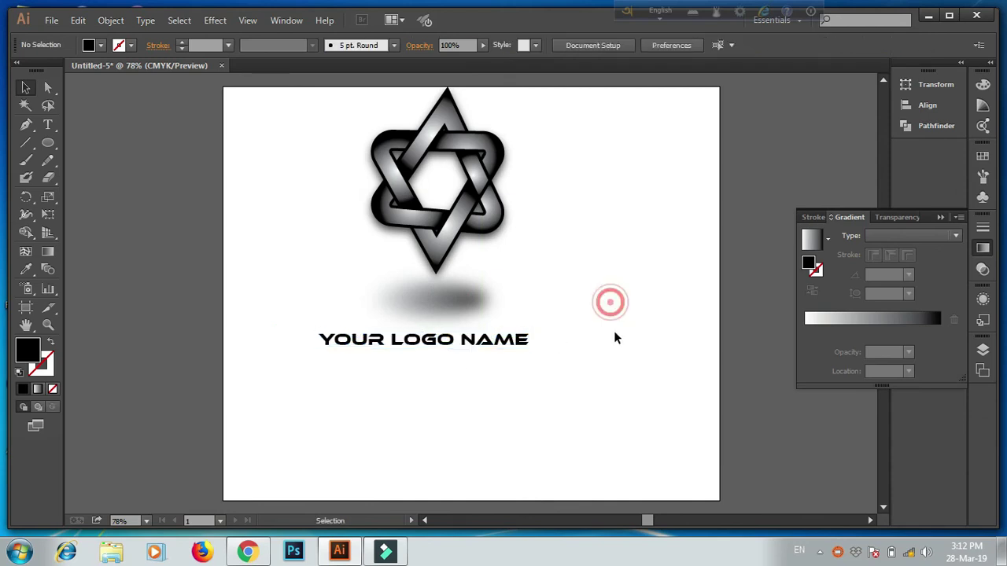
double_click(475, 341)
left_click(578, 256)
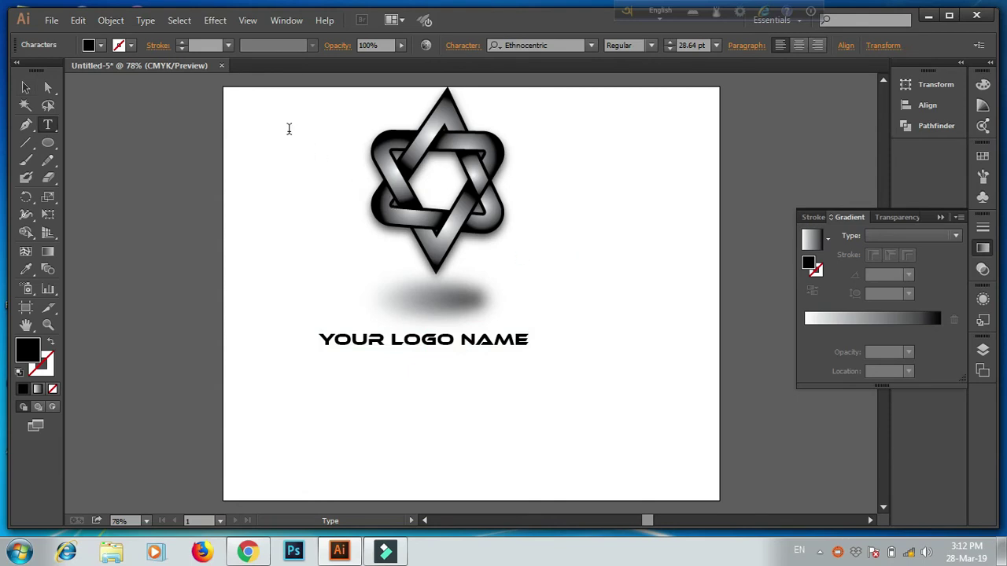
left_click(26, 88)
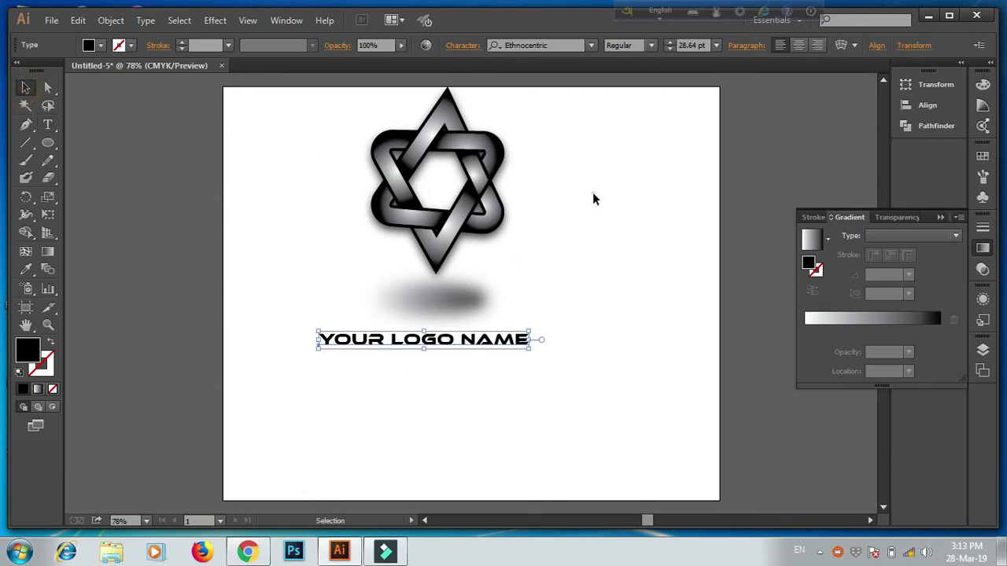
- Nudge the star slightly and horizontally center-align the star, ellipse and logo name text with each other
mouse_move(471, 217)
left_mouse_down()
mouse_move(455, 223)
mouse_move(459, 209)
mouse_move(471, 218)
left_mouse_up()
left_click(534, 216)
scroll(573, 250, "up", 1)
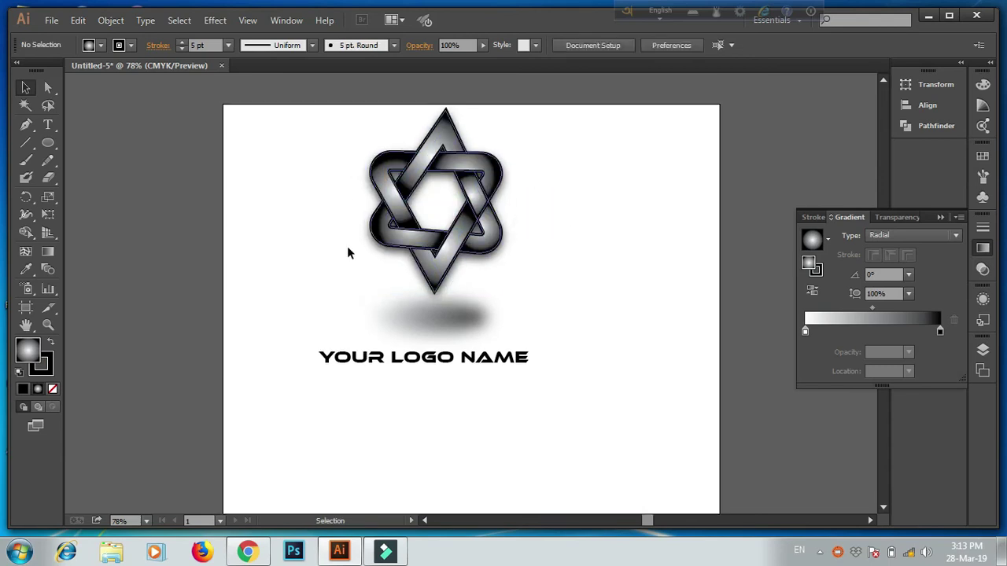
left_click_drag(312, 189, 608, 453)
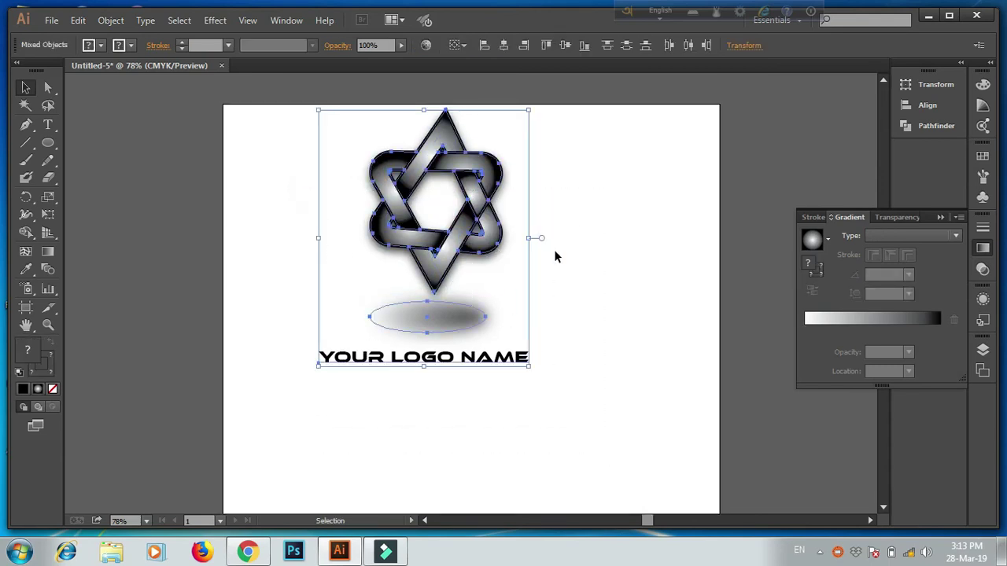
left_click(599, 253)
left_click_drag(292, 162, 602, 393)
left_click(504, 45)
- Try aligning the star, ellipse and text along their right edges and undo that alignment
left_click(522, 47)
left_click(642, 262)
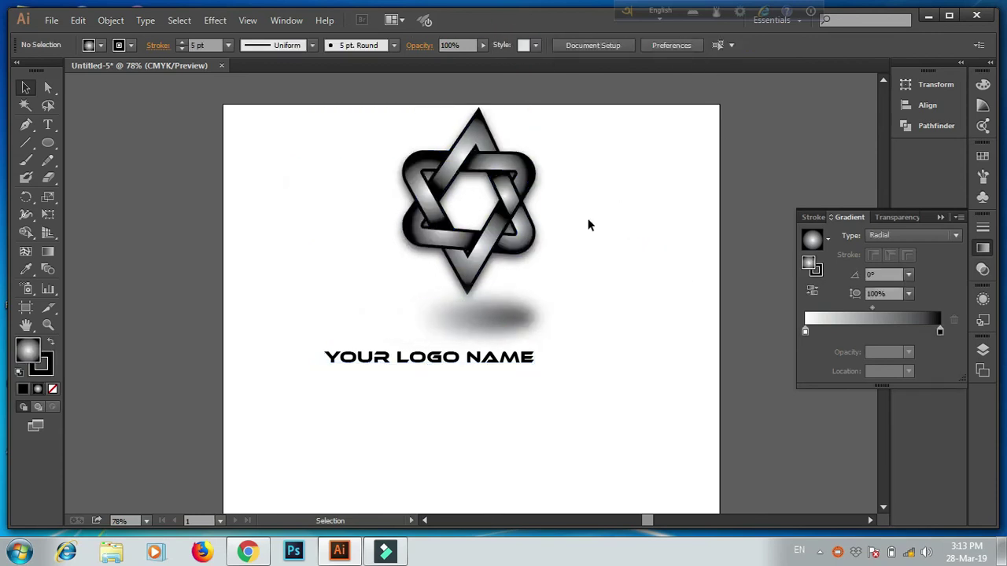
left_click(625, 233)
key("ctrl+z")
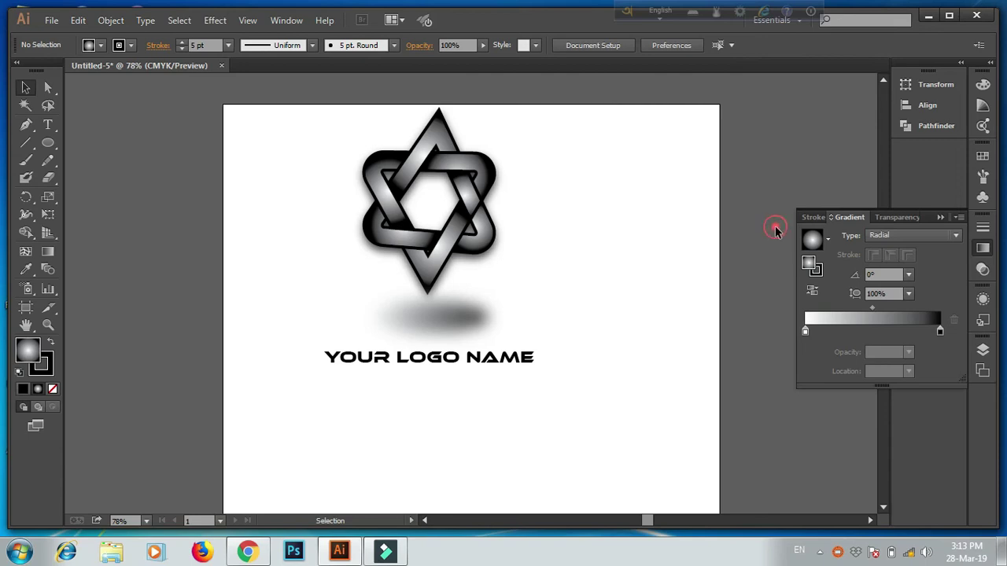
- Draw a 12 × 10 in rectangle covering the whole artboard
scroll(777, 224, "down", 1)
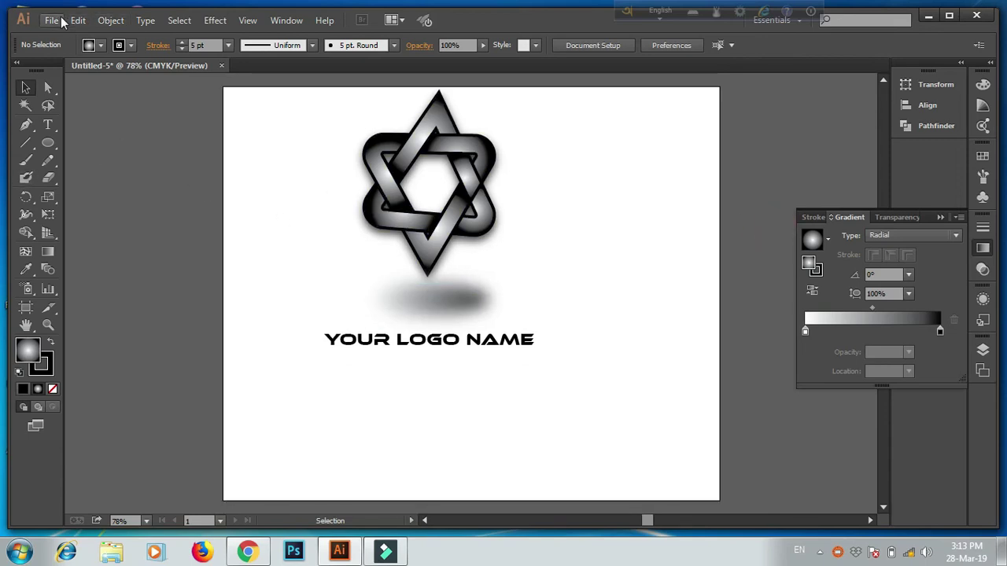
left_click(263, 157)
left_click(51, 140)
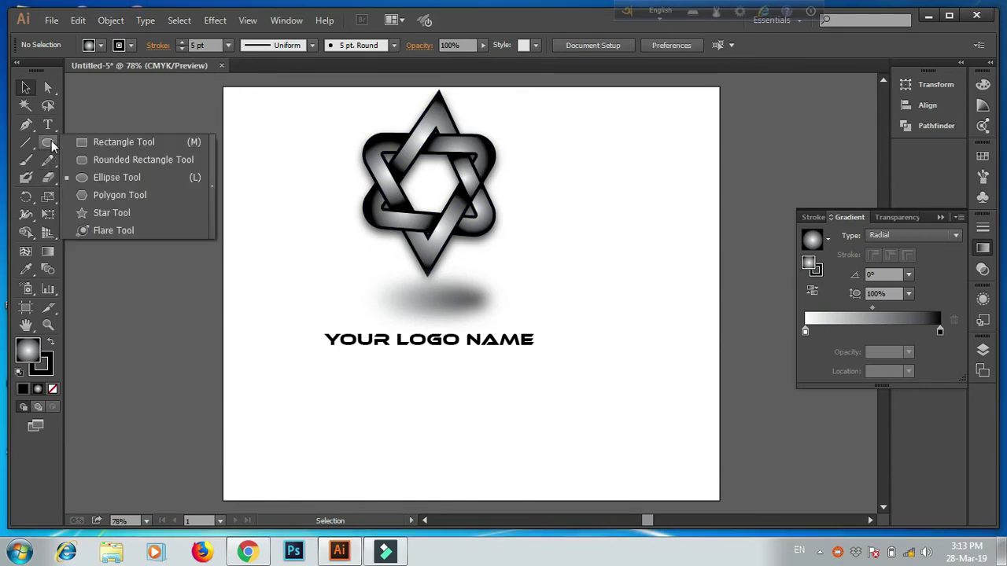
left_click(100, 143)
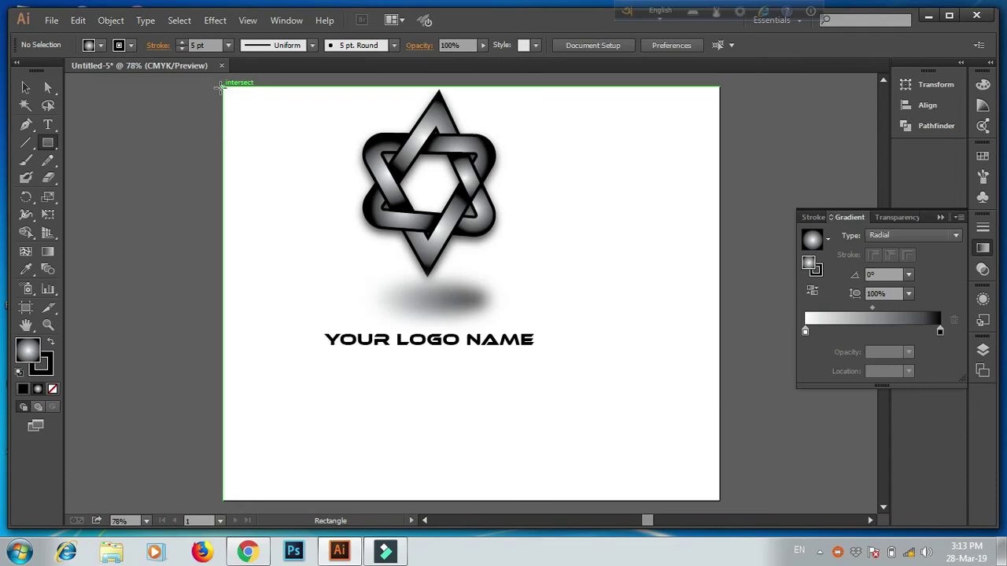
left_click_drag(222, 88, 718, 408)
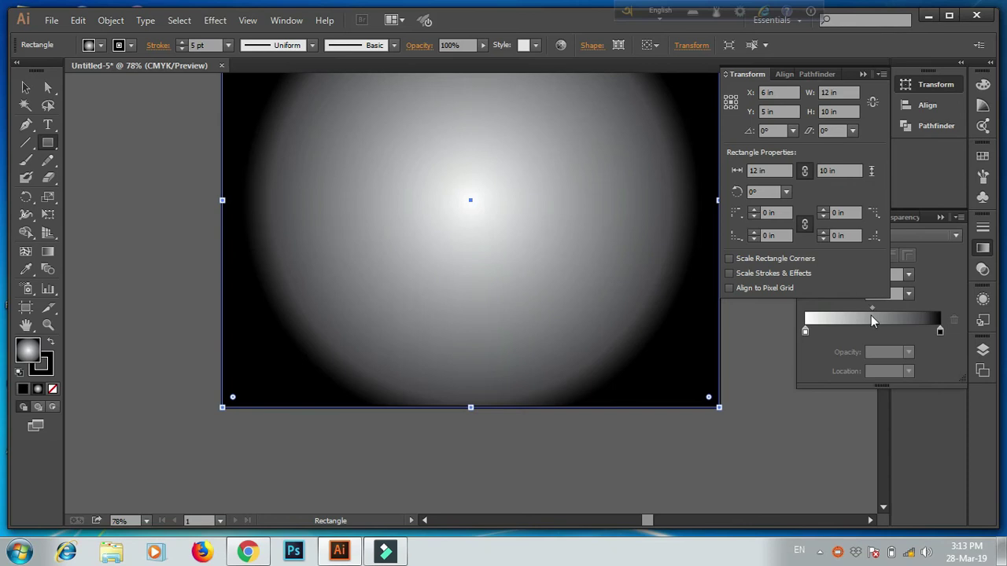
left_click(863, 74)
- Give the artboard-sized rectangle a linear gradient and send it behind the star, ellipse and logo name text
left_click(882, 236)
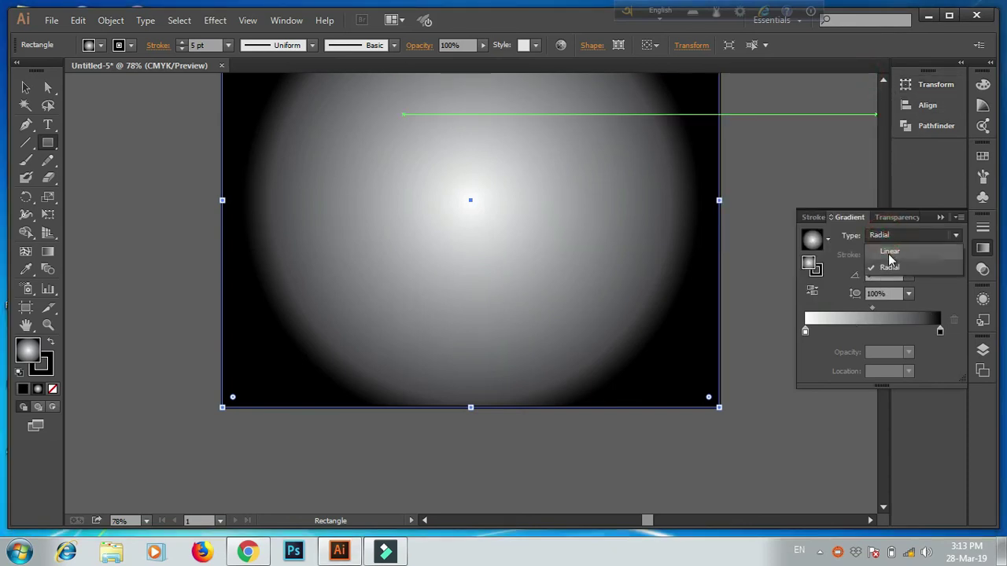
left_click(887, 250)
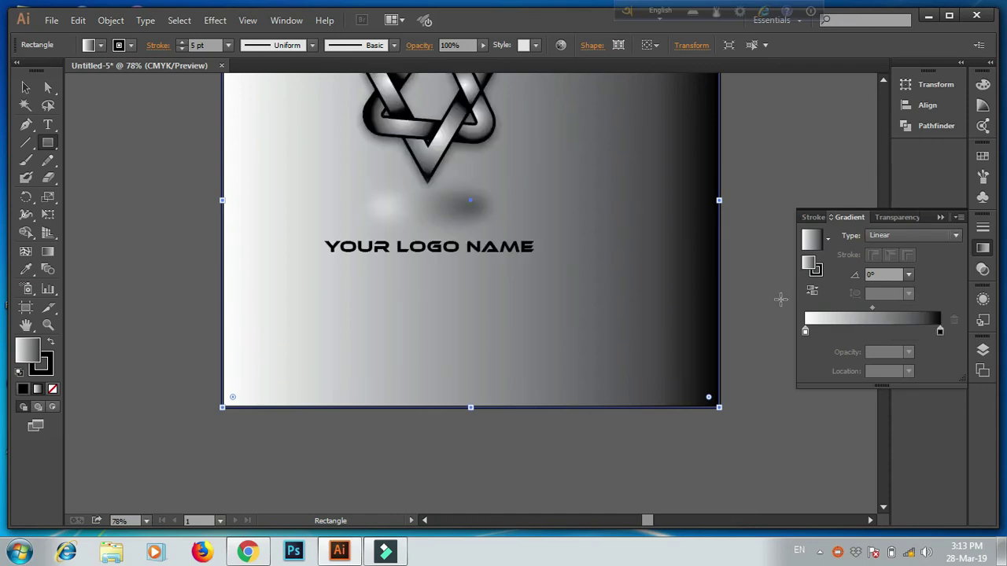
scroll(760, 231, "up", 3)
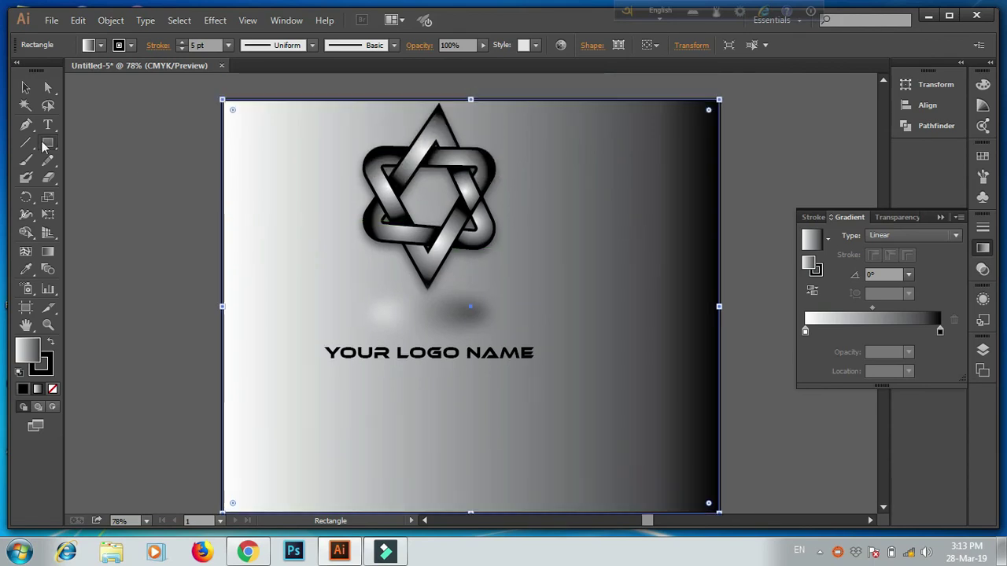
left_click(24, 86)
left_click(776, 149)
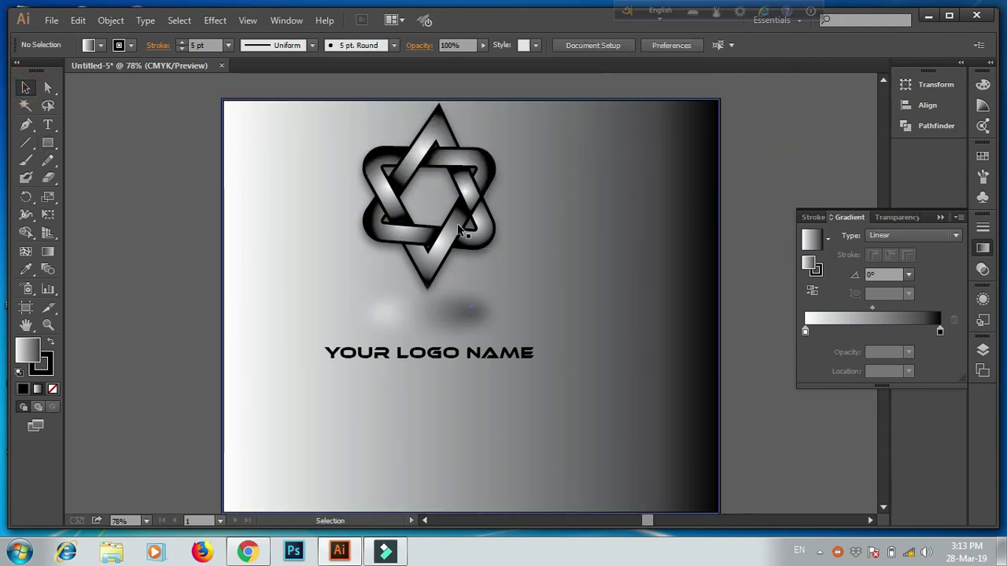
- Move the star, blurred ellipse and logo name text slightly down and to the right on the background
left_click_drag(459, 228, 476, 241)
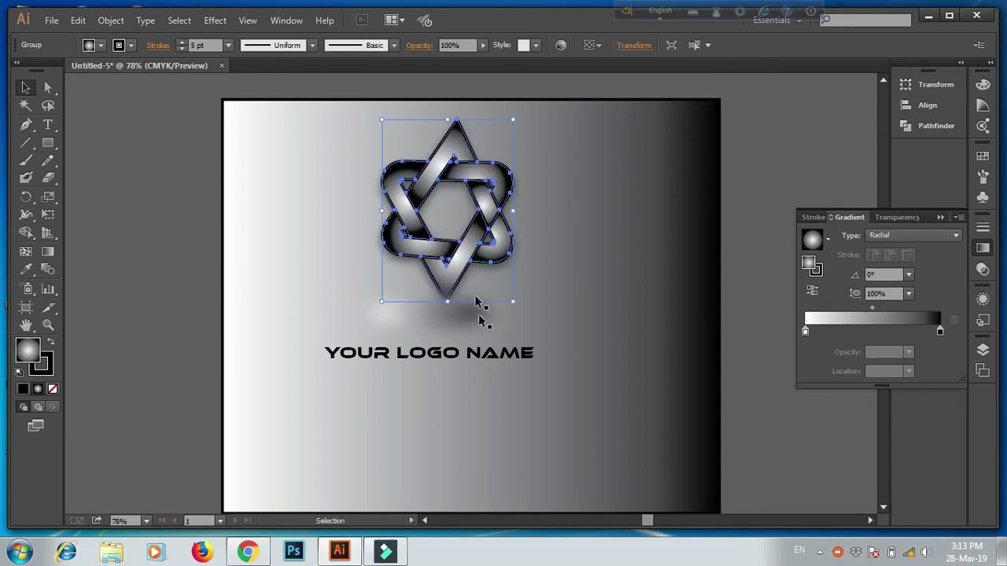
left_click_drag(467, 353, 477, 354)
mouse_move(457, 316)
left_mouse_down()
mouse_move(477, 318)
mouse_move(451, 319)
left_mouse_up()
left_click_drag(459, 357, 459, 361)
left_click(764, 197)
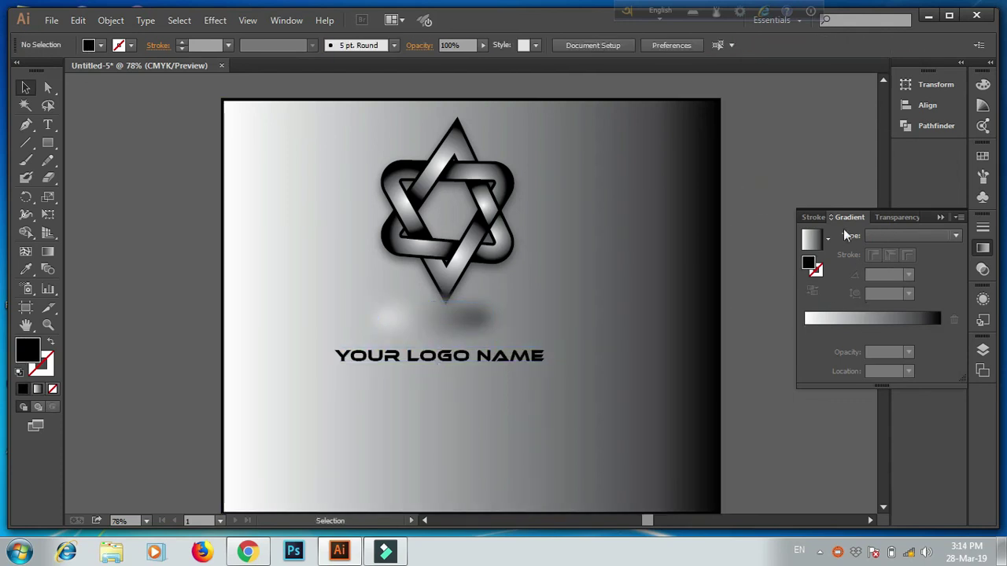
- Try to lighten the linear gradient's black end stop to 26.27% black with no object selected
left_click(814, 219)
left_click(848, 217)
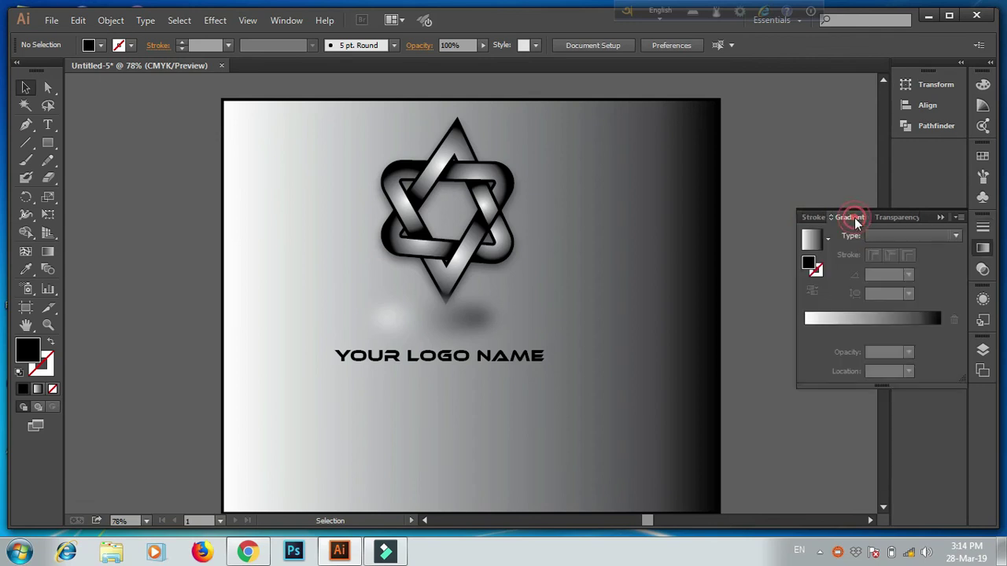
left_click(900, 323)
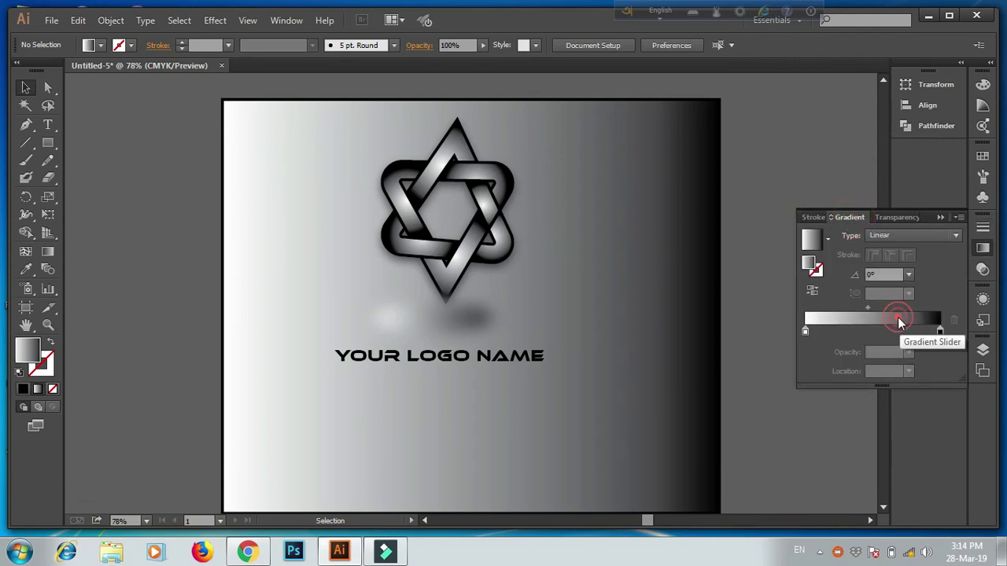
left_click(940, 331)
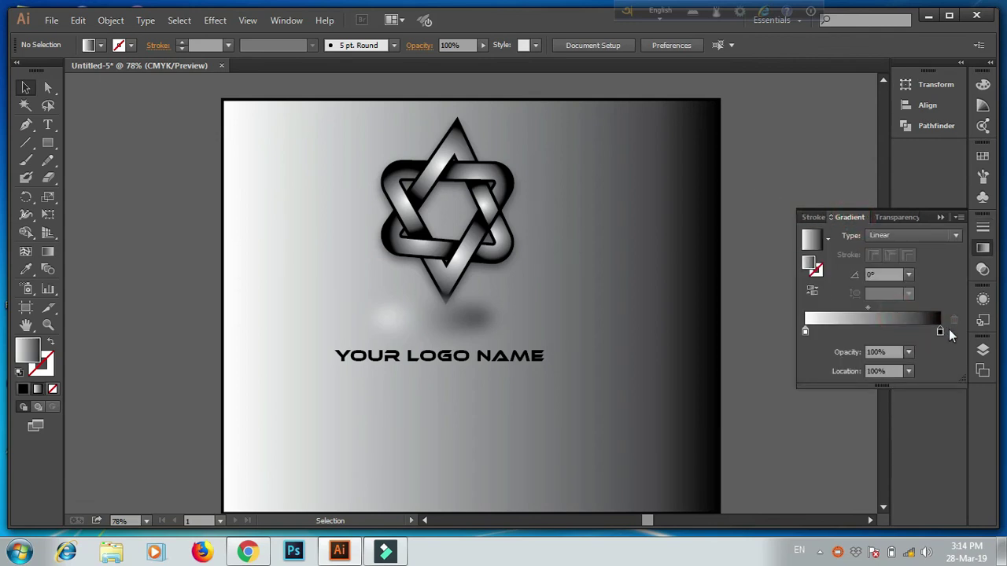
double_click(940, 330)
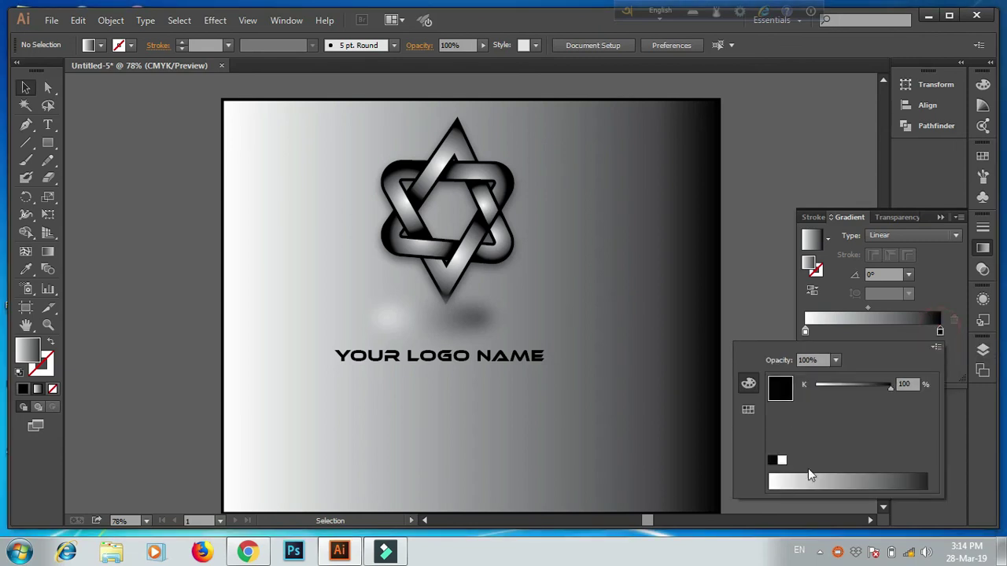
left_click_drag(861, 485, 813, 479)
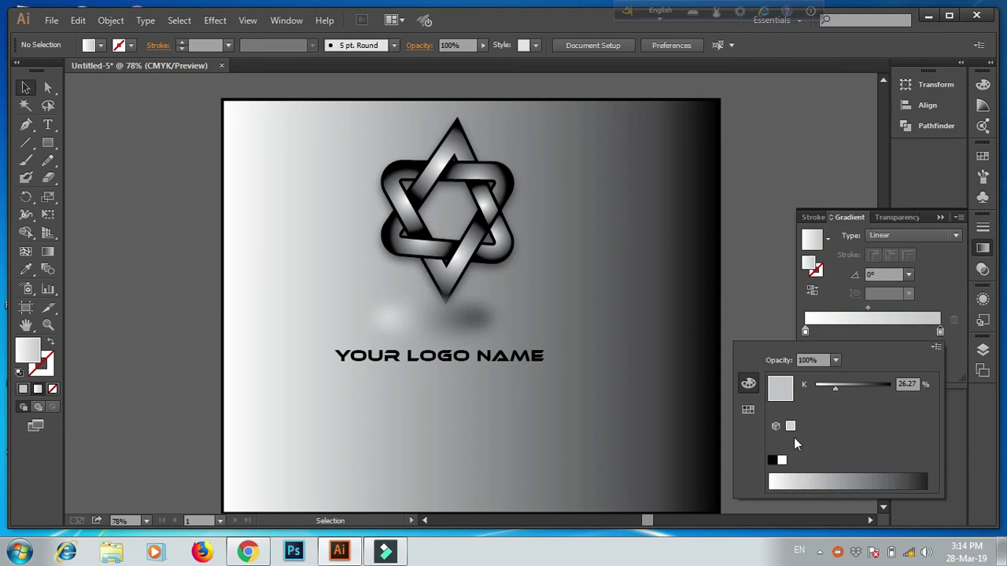
left_click(760, 298)
- Shift the background rectangle's gradient midpoint toward the black end with the Gradient tool and set the gradient type to radial
left_click(51, 250)
left_click(241, 286)
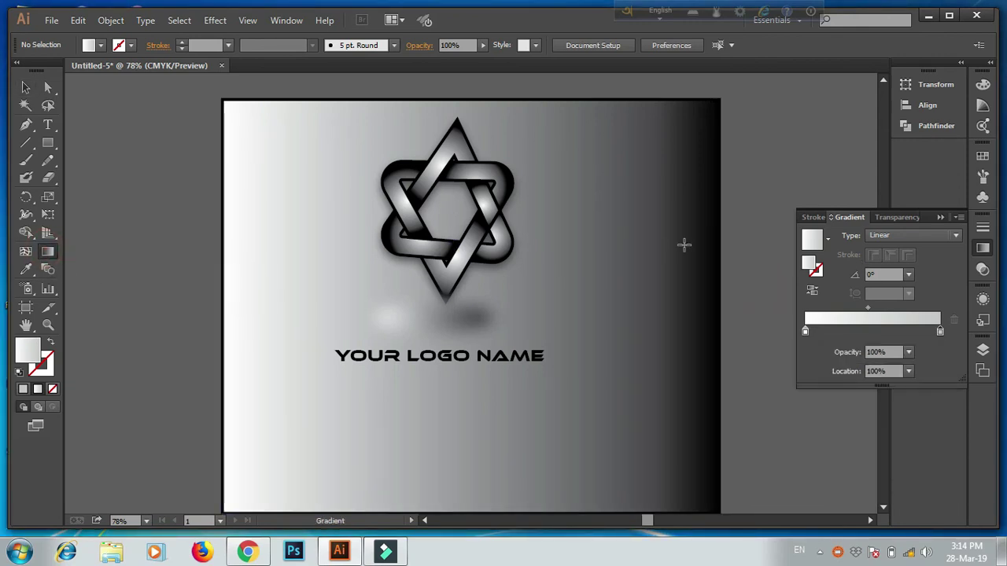
left_click_drag(472, 303, 596, 302)
mouse_move(522, 306)
left_mouse_down()
mouse_move(470, 304)
mouse_move(512, 308)
left_mouse_up()
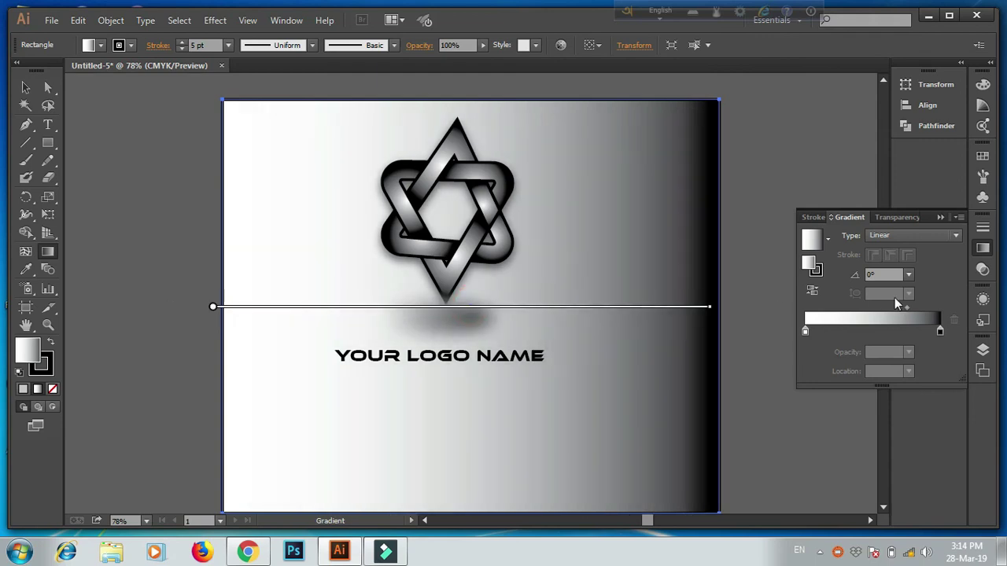
left_click(894, 237)
left_click(895, 261)
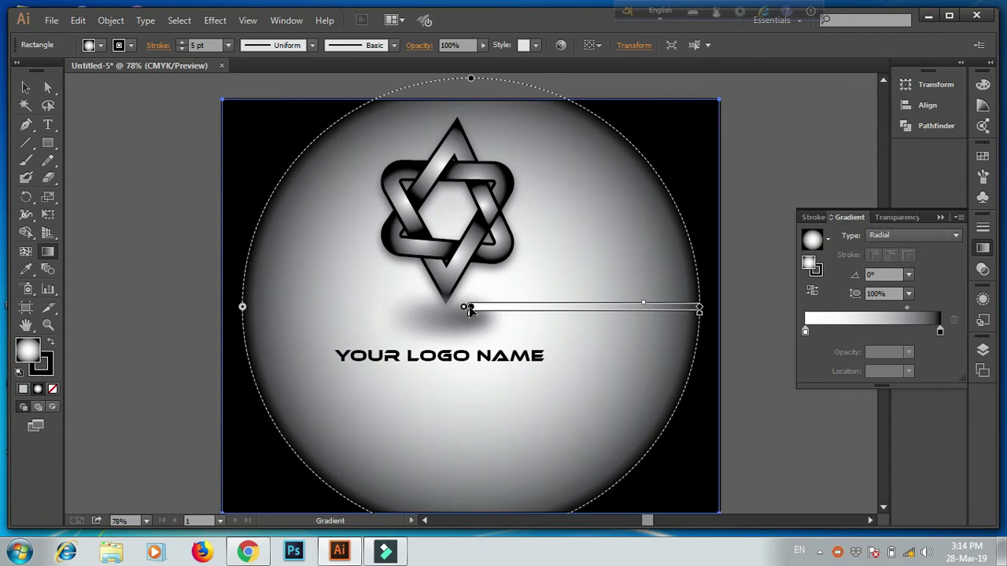
- Enlarge the background's radial gradient beyond the artboard and move its highlight to the upper part of the right edge
left_click_drag(470, 308, 395, 307)
left_click_drag(627, 309, 784, 308)
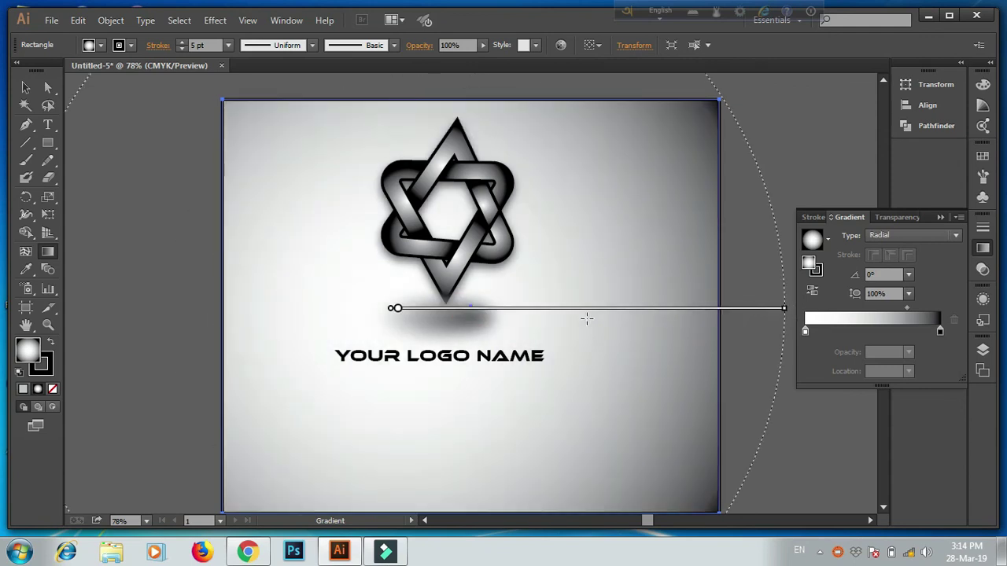
mouse_move(582, 310)
left_mouse_down()
mouse_move(530, 307)
mouse_move(612, 306)
mouse_move(578, 305)
mouse_move(575, 296)
mouse_move(595, 299)
left_mouse_up()
left_click(743, 206)
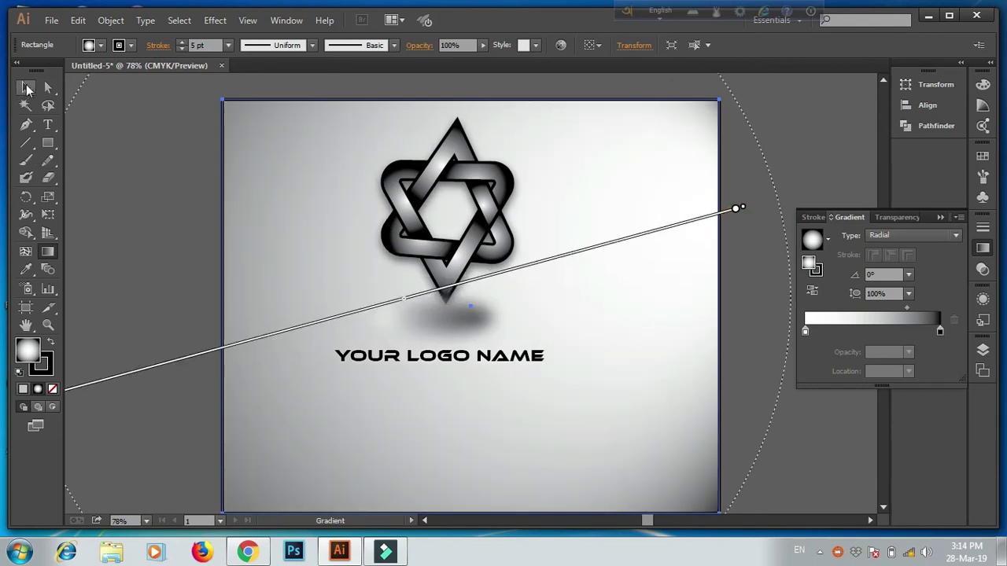
left_click(25, 87)
left_click(747, 193)
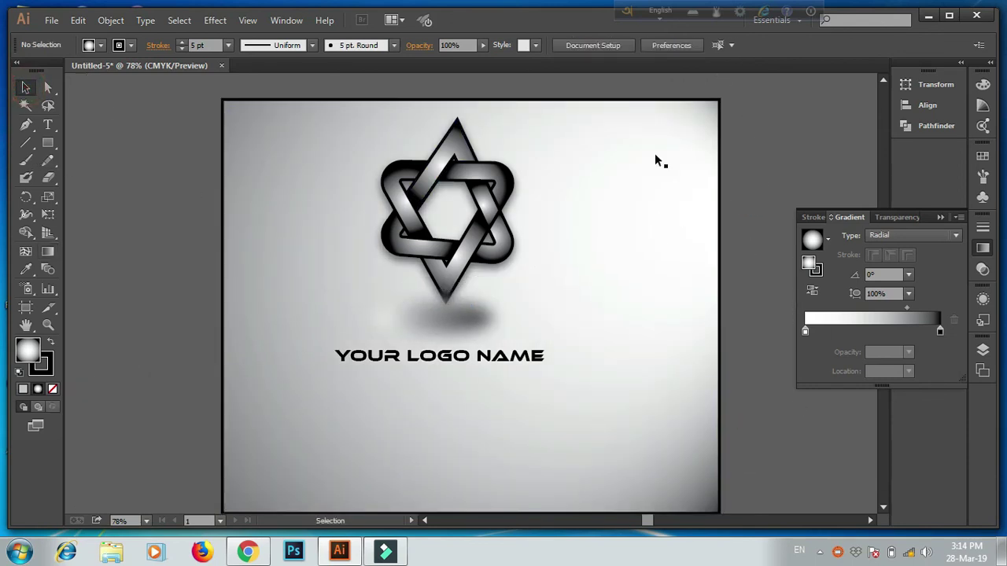
left_click(601, 313)
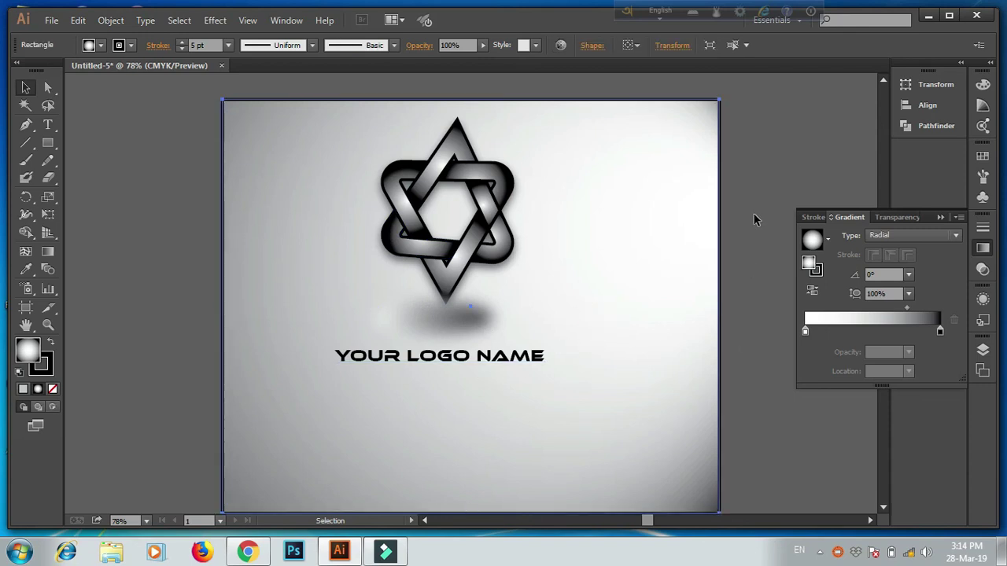
left_click(743, 235)
- Start exporting the artwork and choose the "logo design" folder inside "graphics design" on drive D: as the destination
scroll(716, 254, "down", 1)
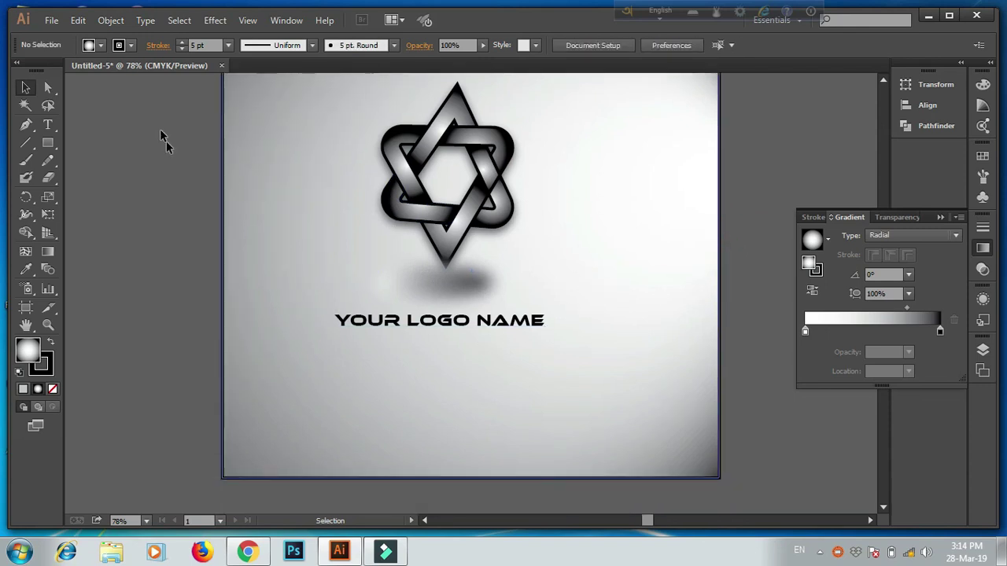
left_click(51, 20)
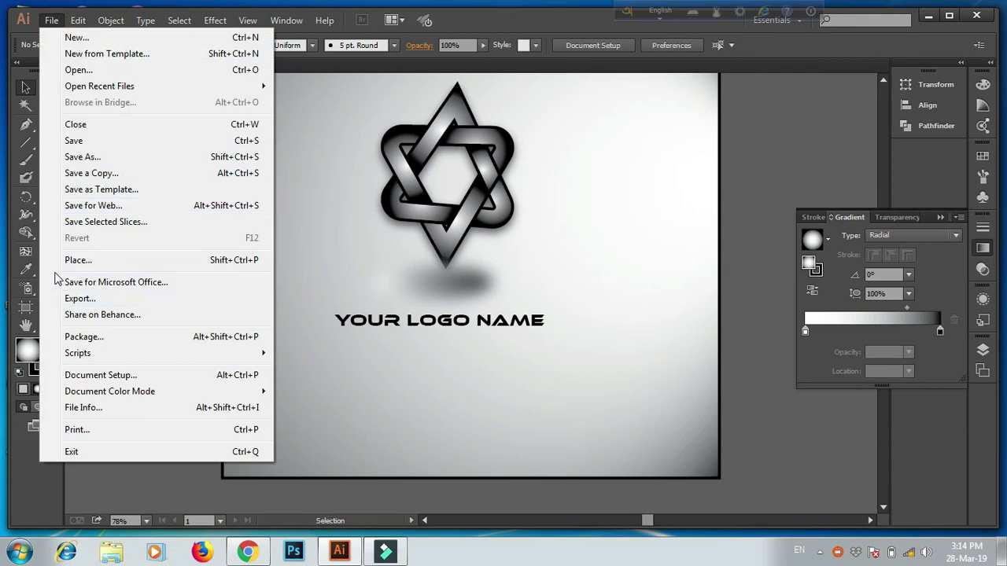
left_click(89, 300)
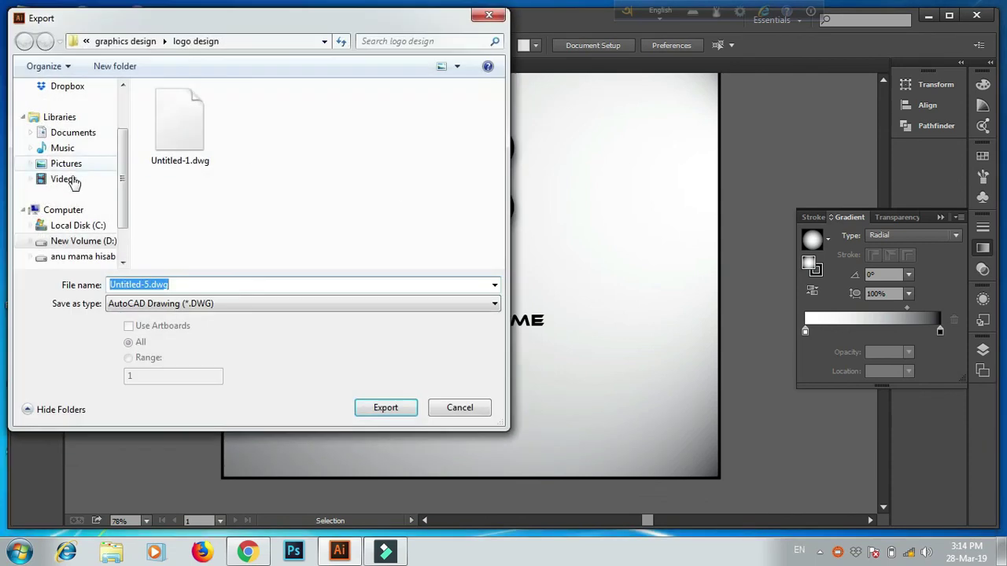
left_click_drag(122, 207, 120, 233)
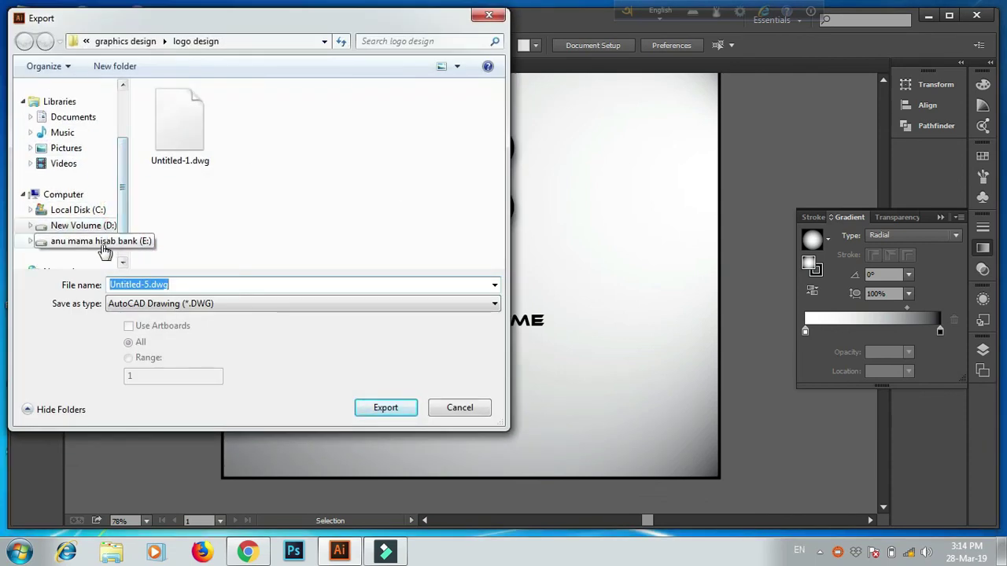
left_click(83, 226)
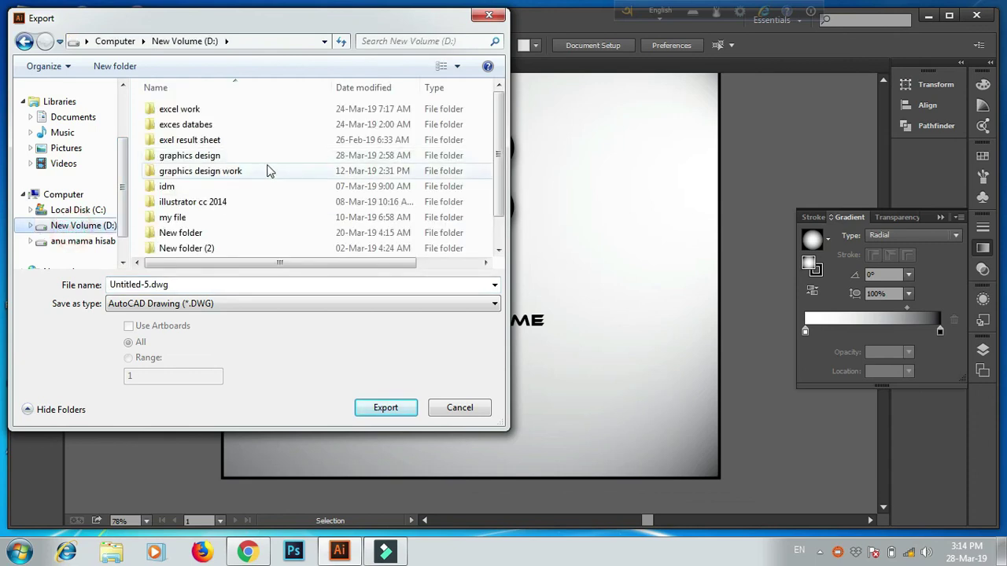
left_click(188, 159)
double_click(186, 157)
left_click(176, 139)
double_click(173, 139)
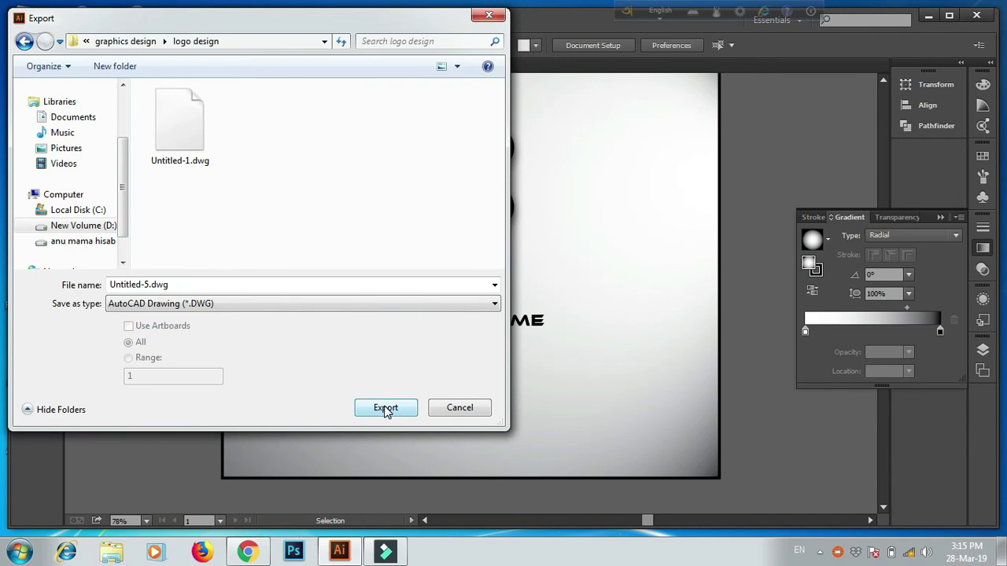
- Export the logo as a PNG named Untitled-5 at High (300 ppi) with a transparent background color
left_click(199, 306)
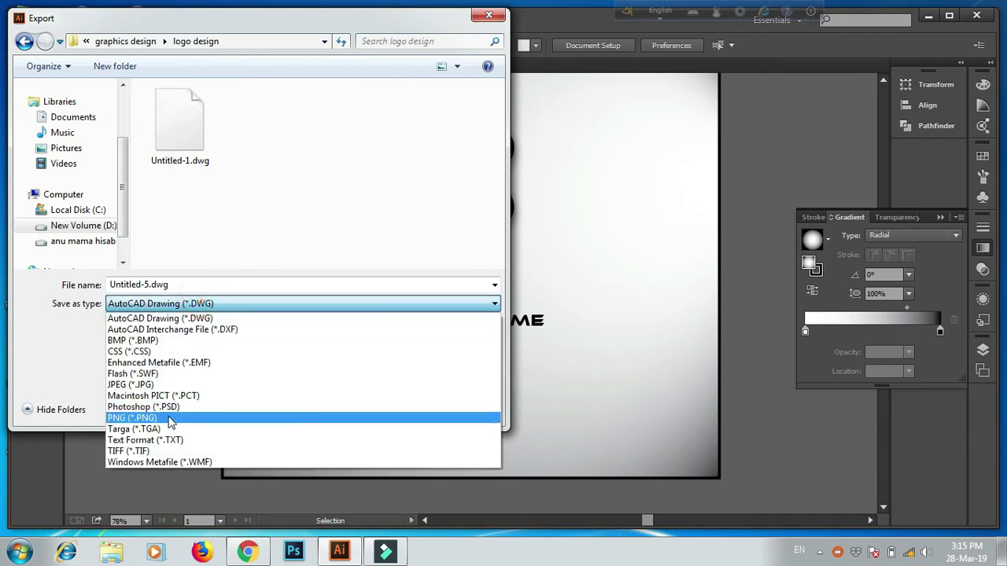
left_click(170, 421)
left_click(385, 407)
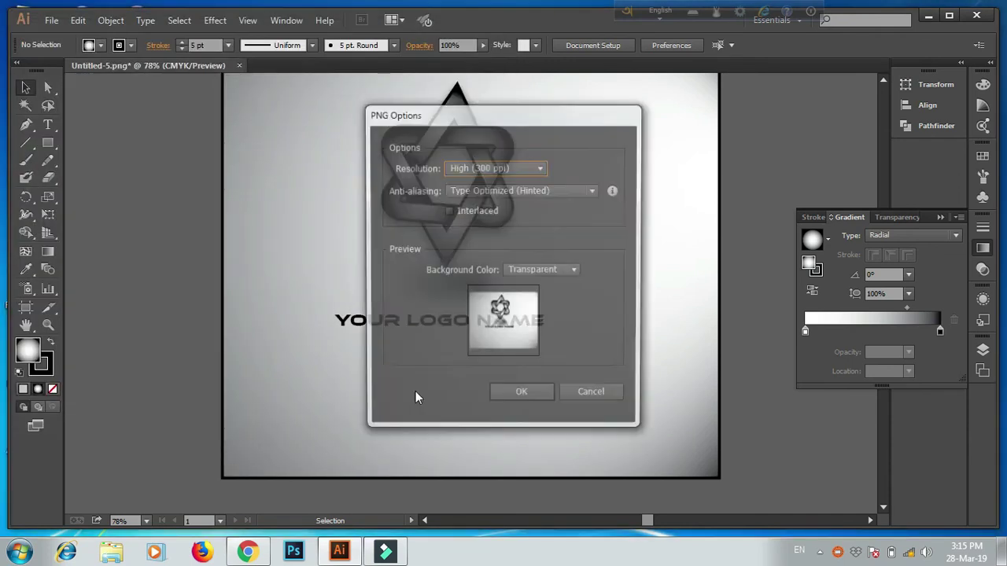
left_click(523, 398)
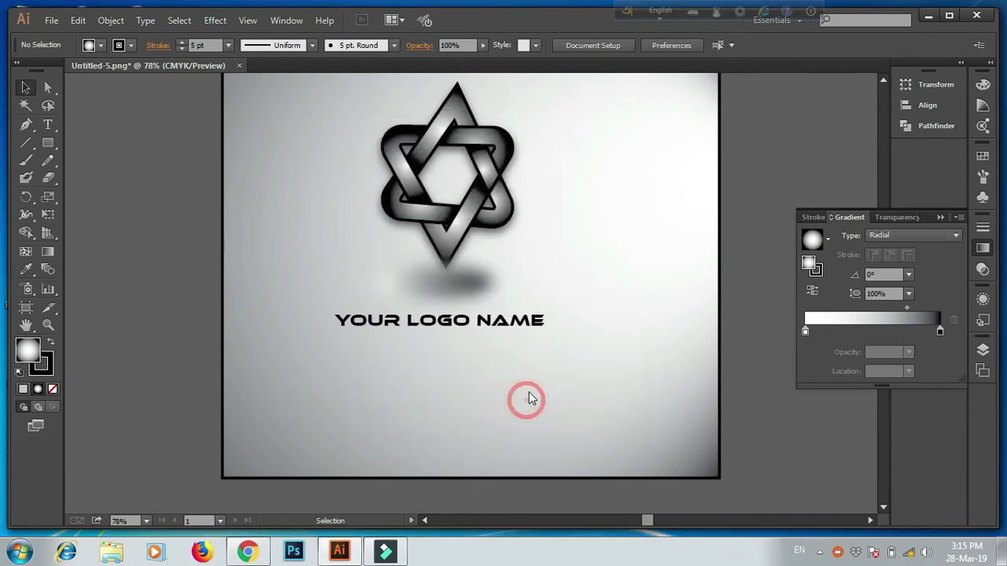